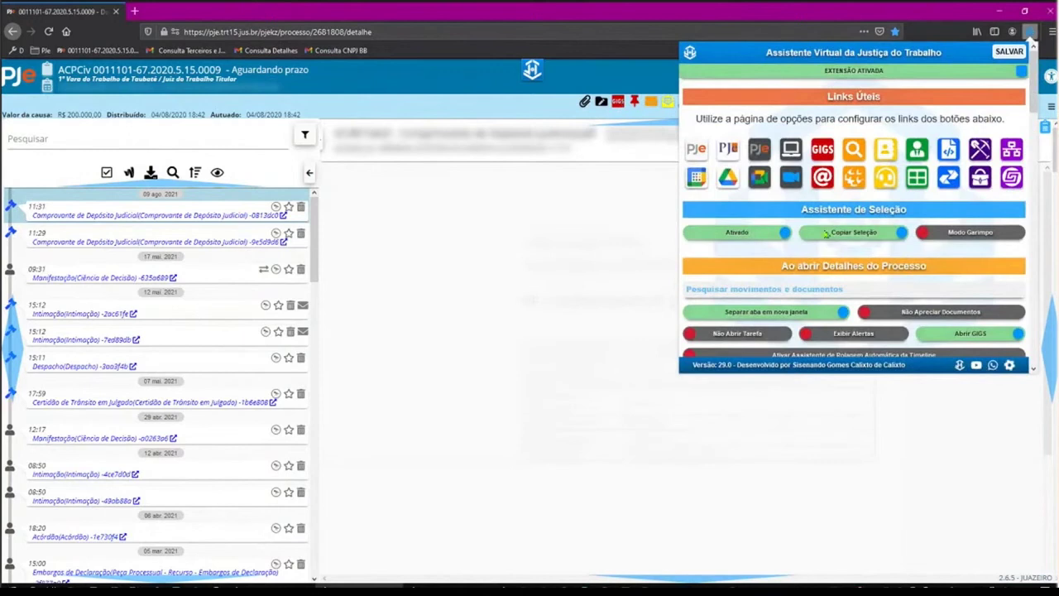
# Switch 'Expandir Menu do Processo' to 'Não Expandir' and close the AVJT panel to reload the process.
pyautogui.scroll(-2, 787, 285)
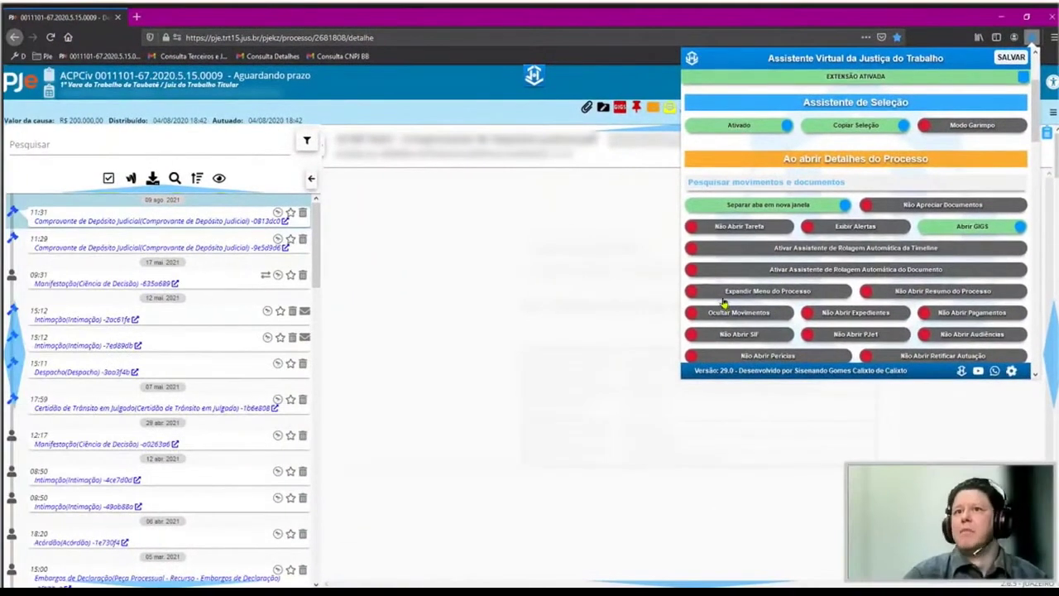
pyautogui.click(734, 344)
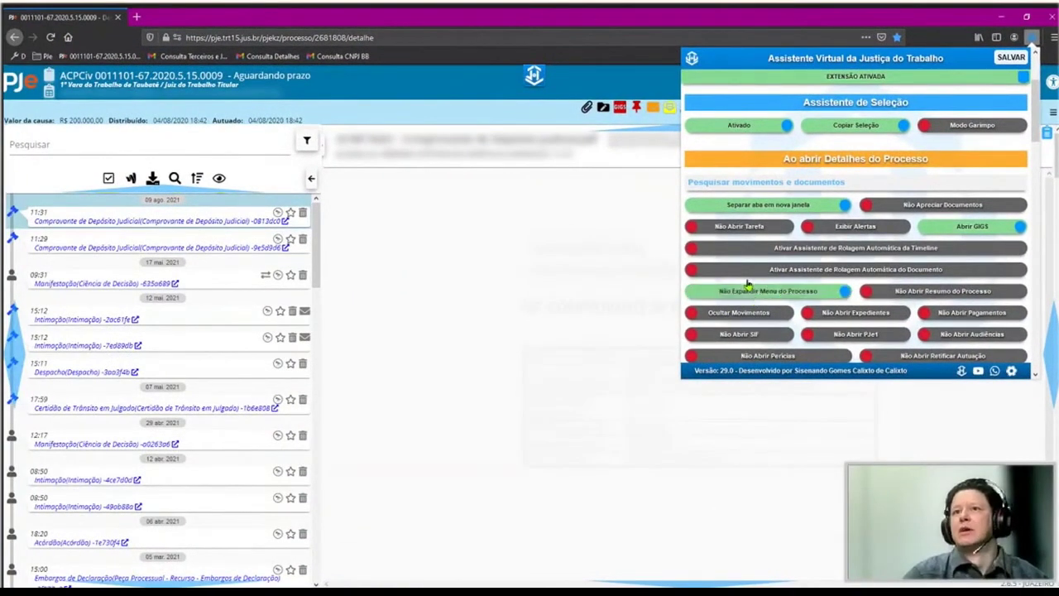
pyautogui.click(533, 76)
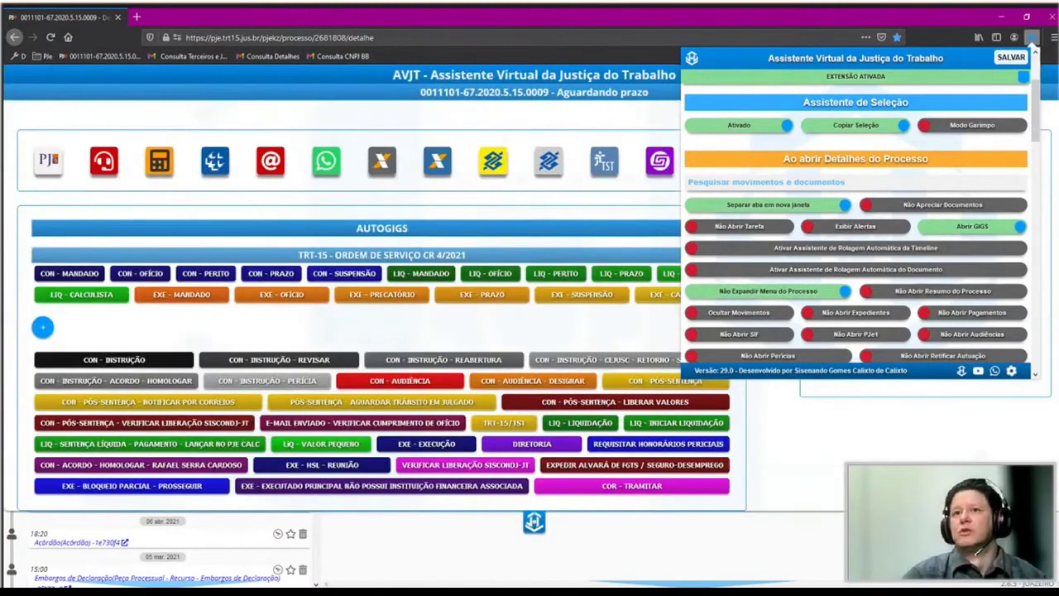
pyautogui.click(1011, 370)
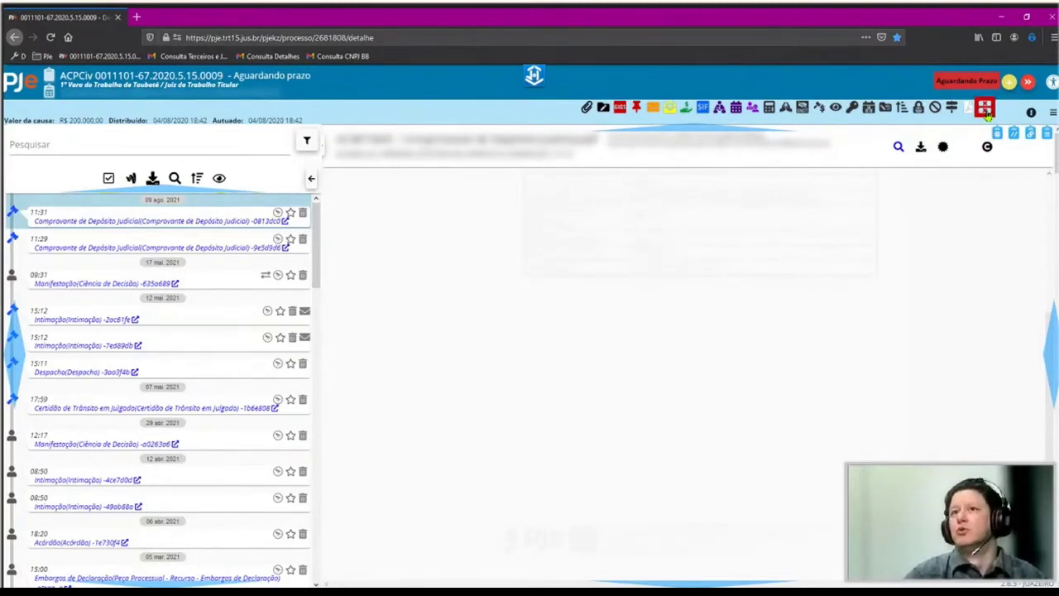
pyautogui.click(985, 108)
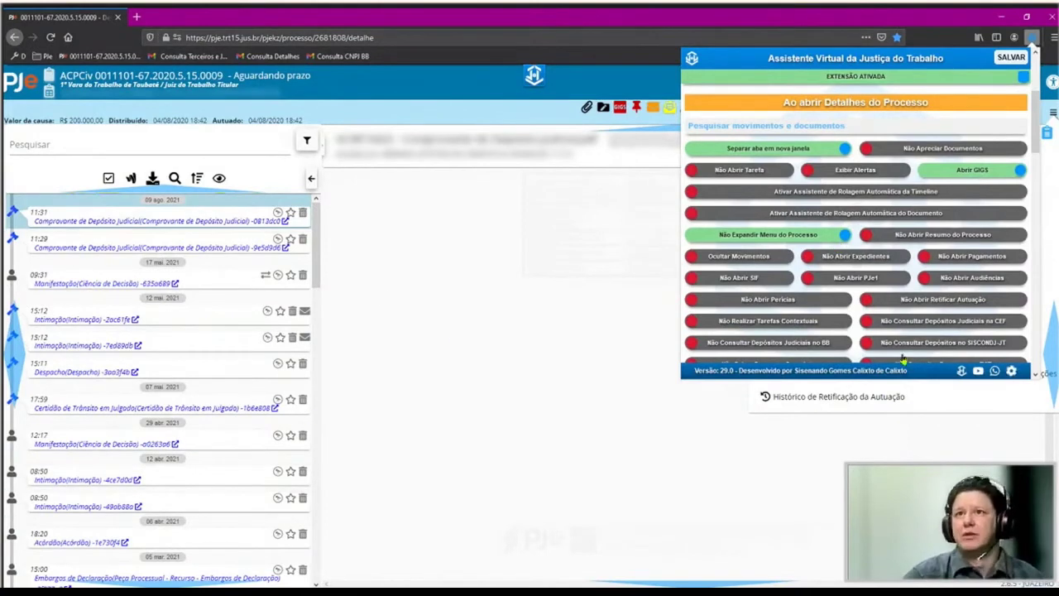
pyautogui.click(1031, 38)
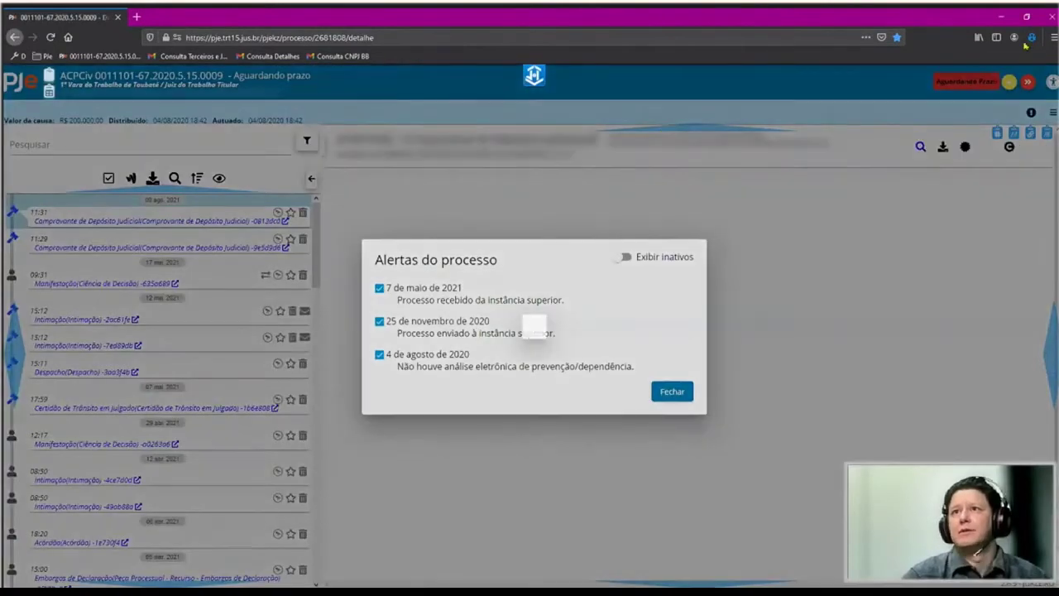
pyautogui.click(1031, 37)
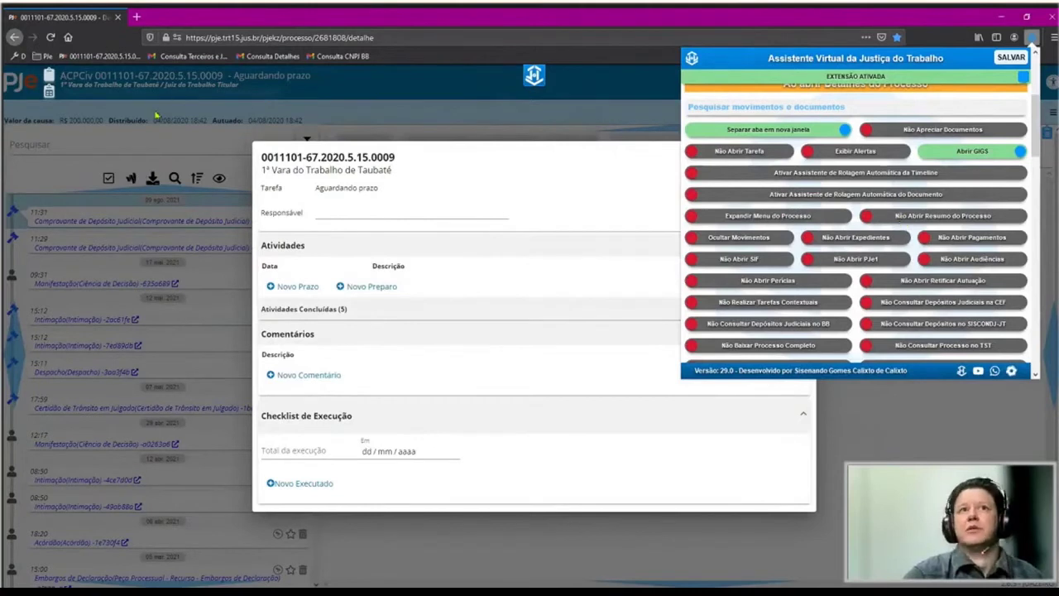
pyautogui.click(141, 85)
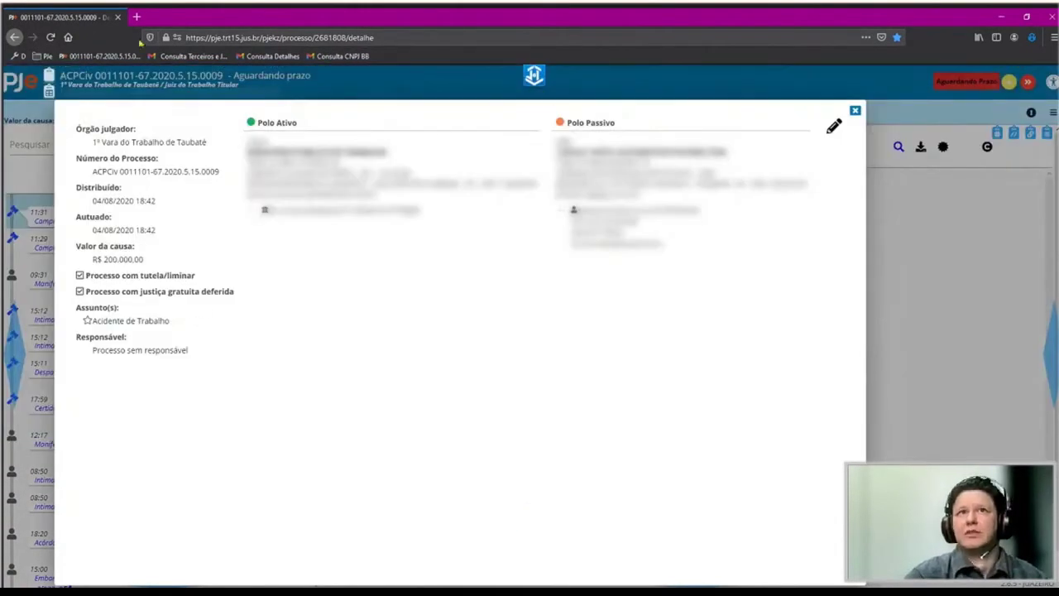
# Have the case summary open automatically, then close the AVJT panel to reload the process.
pyautogui.click(1031, 40)
pyautogui.scroll(-3, 919, 265)
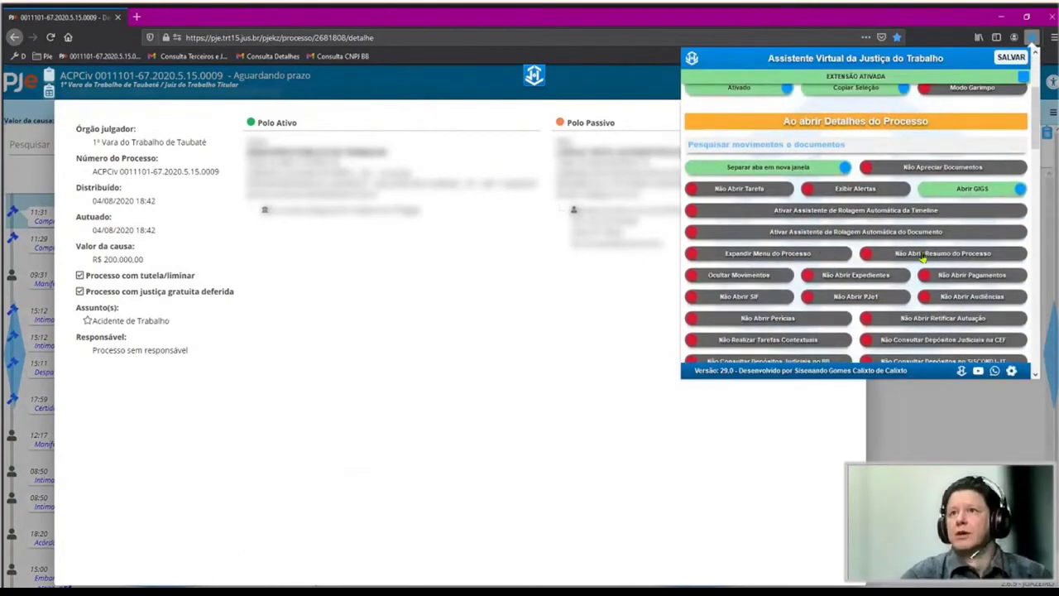
pyautogui.click(923, 256)
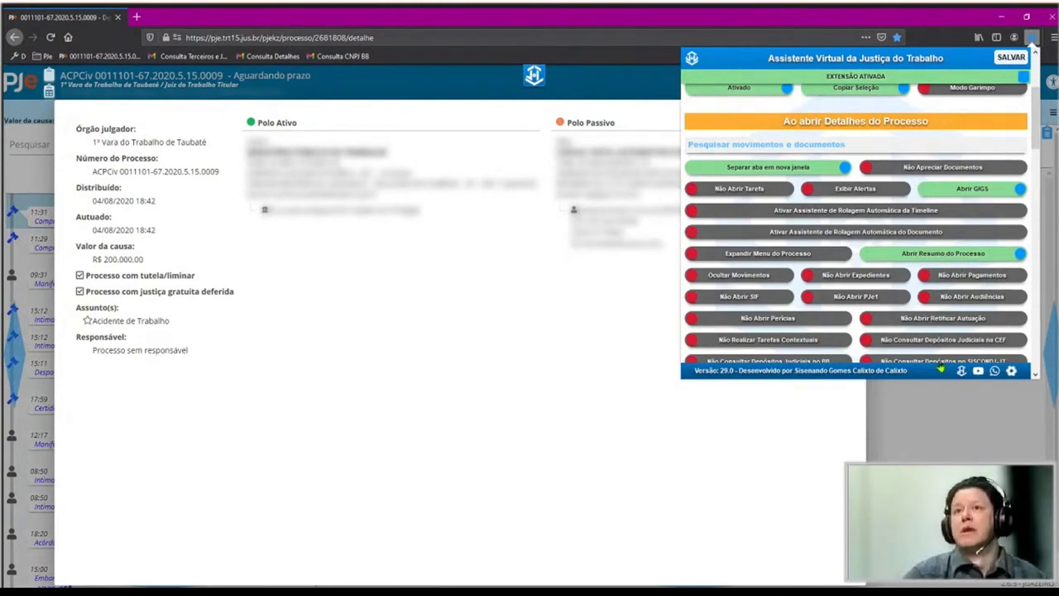
pyautogui.click(1010, 58)
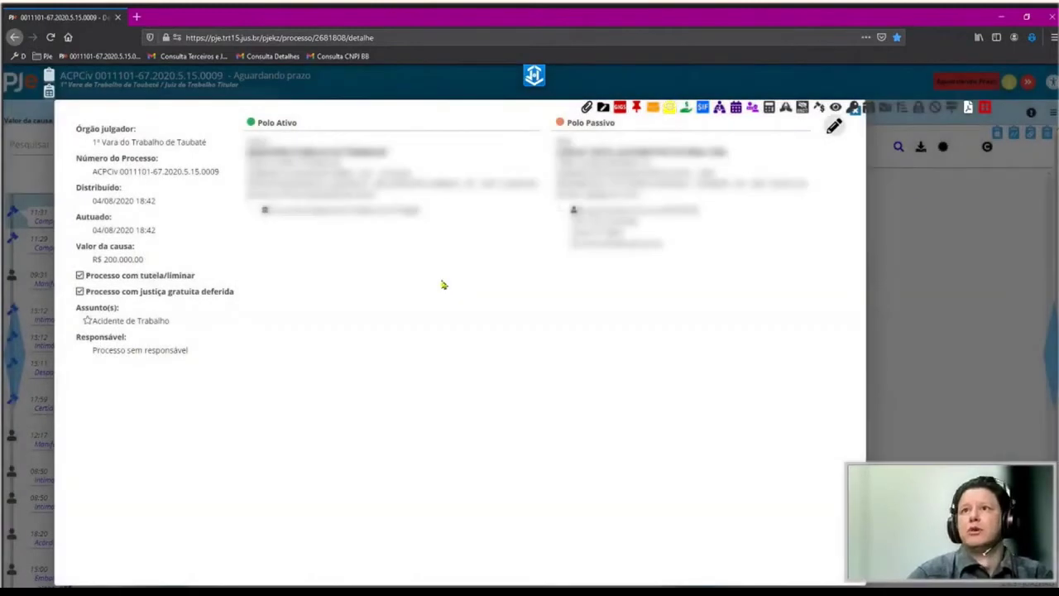
# Keep movements hidden and turn on 'Abrir Pagamentos' and 'Abrir SIF' in the AVJT settings.
pyautogui.click(1032, 37)
pyautogui.click(733, 167)
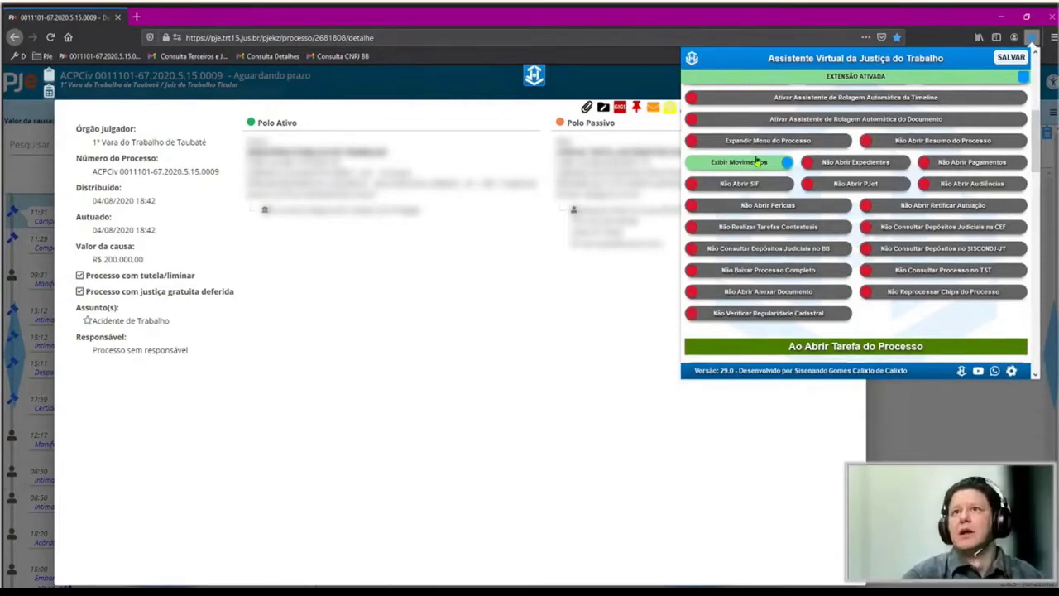
pyautogui.click(739, 163)
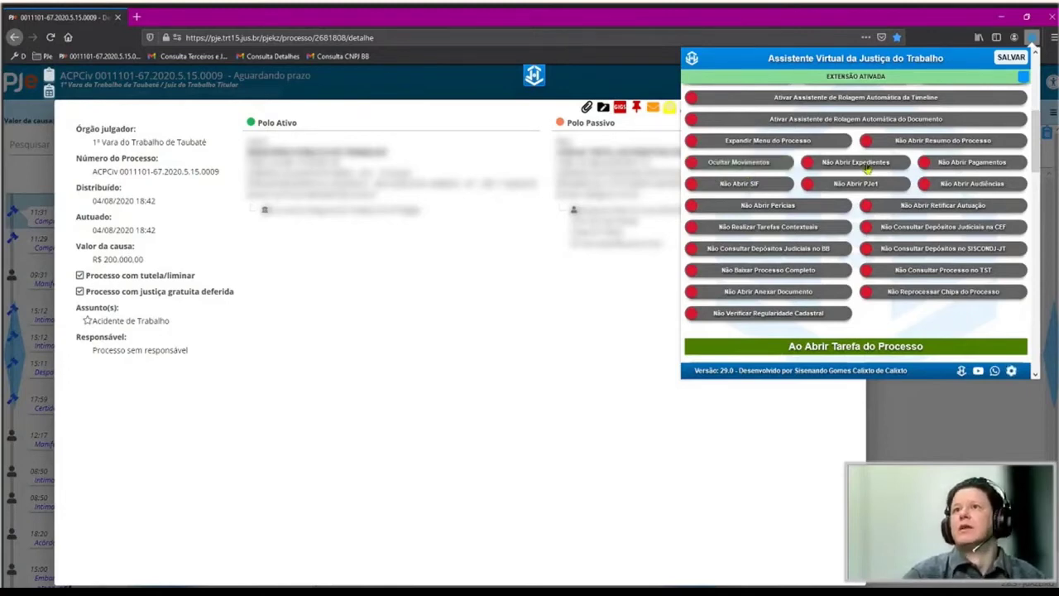
pyautogui.click(947, 165)
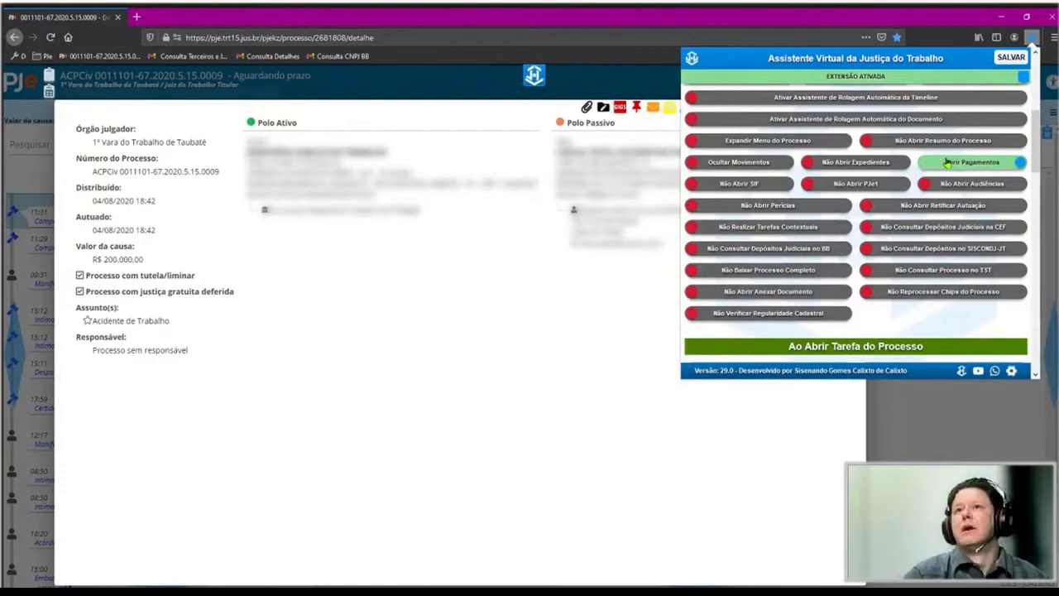
pyautogui.click(724, 184)
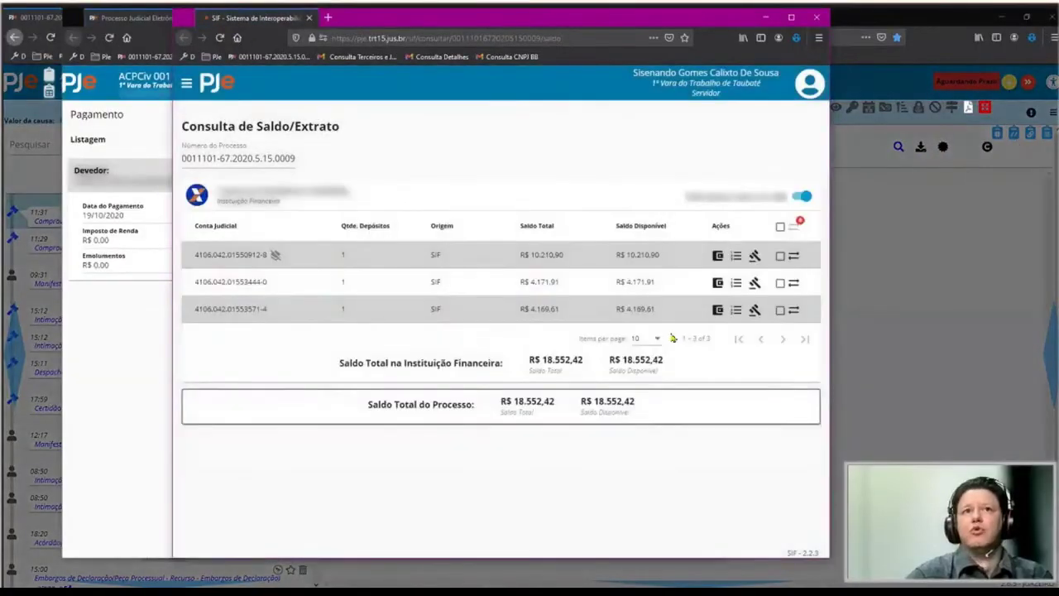
# Review the payments and SIF balance windows, then close both.
pyautogui.click(149, 243)
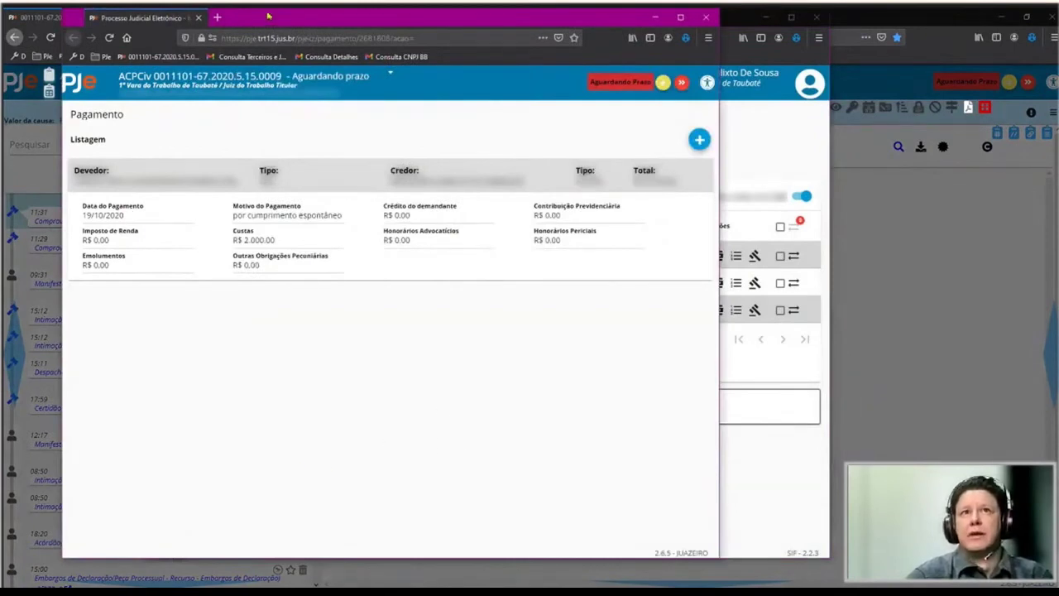
pyautogui.moveTo(455, 16); pyautogui.dragTo(619, 204)
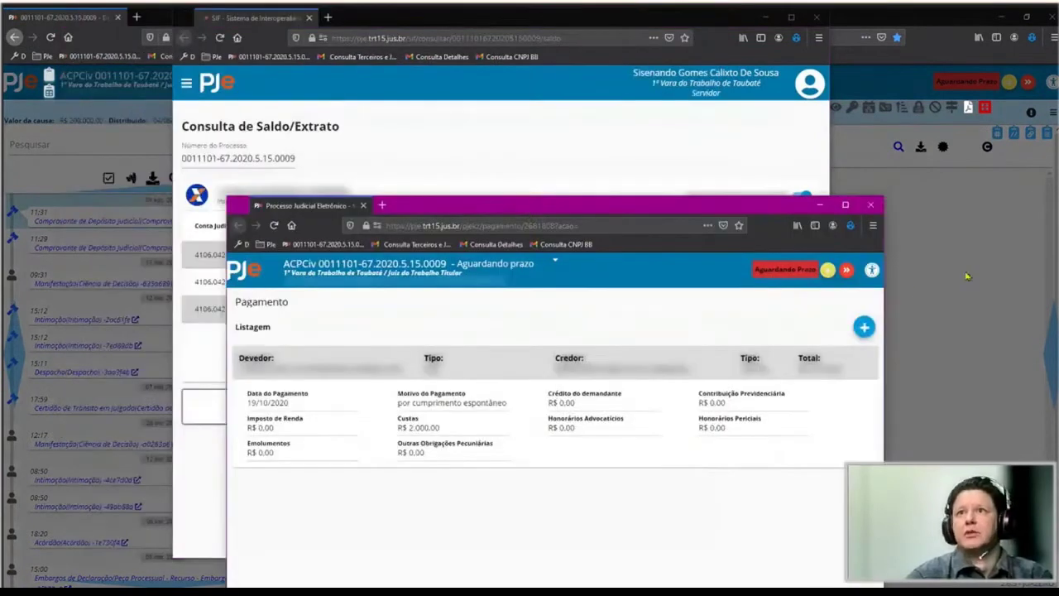
pyautogui.click(871, 205)
pyautogui.hotkey('alt', 'Tab')
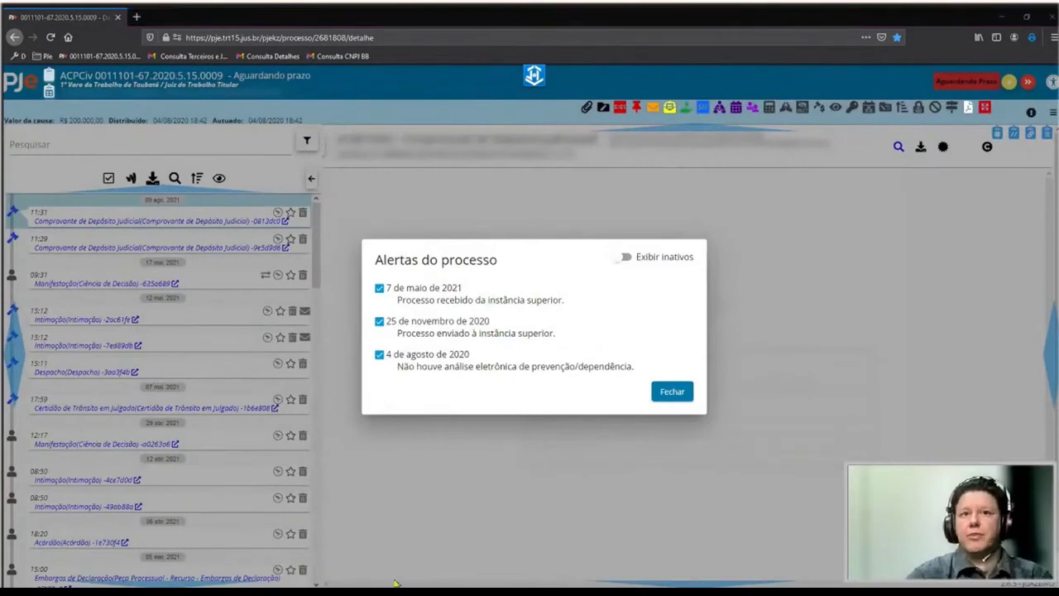
# Turn on opening PJe1 with the process, and switch opening hearings on then back off.
pyautogui.click(1031, 38)
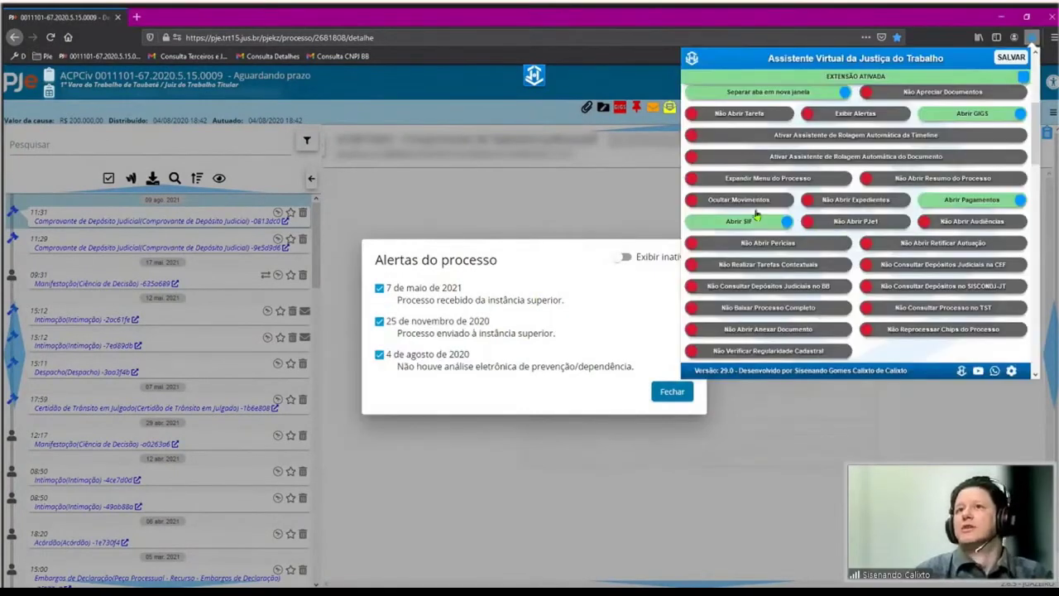
pyautogui.click(885, 224)
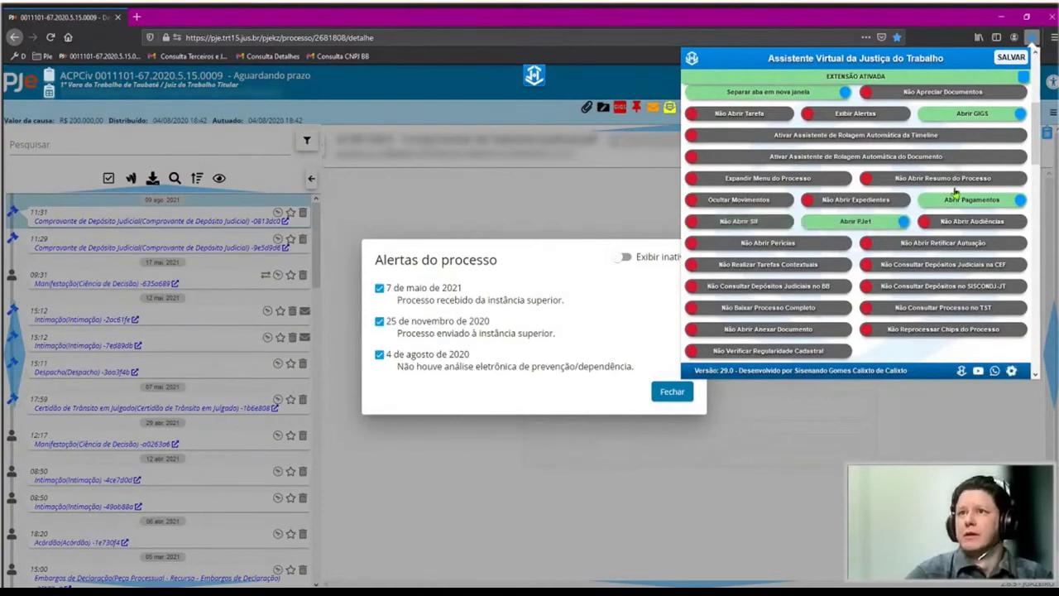
pyautogui.click(895, 222)
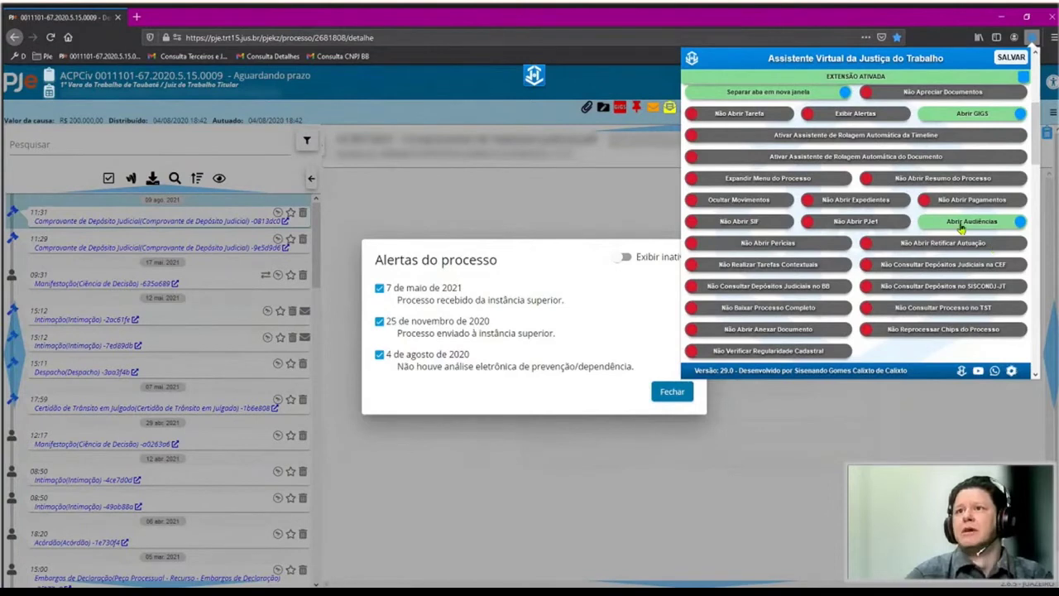
pyautogui.click(962, 228)
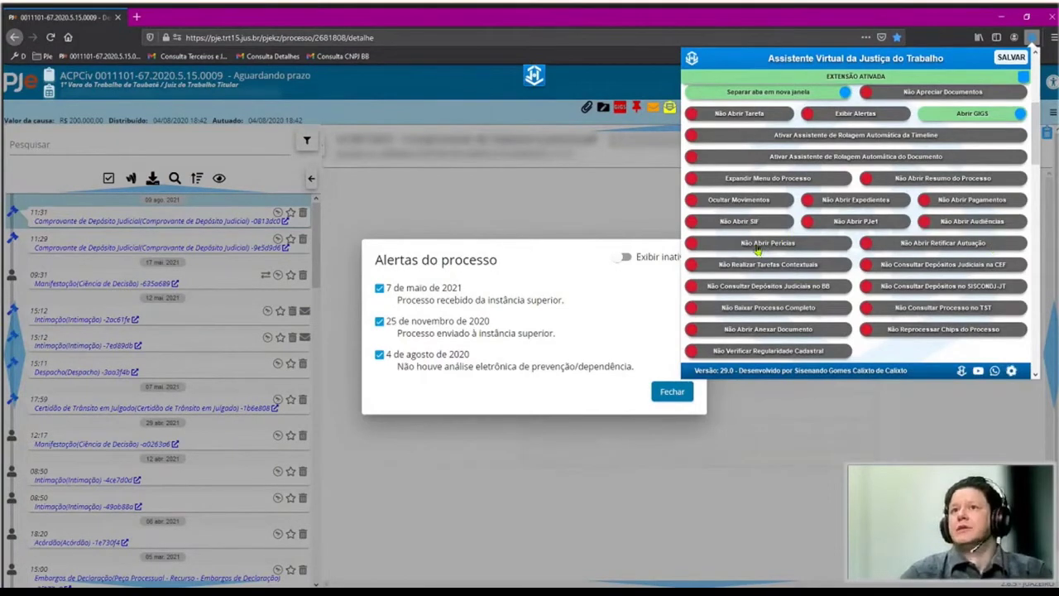
# Toggle 'Reprocessar Chips do Processo' on, then back to 'Não Reprocessar Chips do Processo'.
pyautogui.scroll(-2, 946, 128)
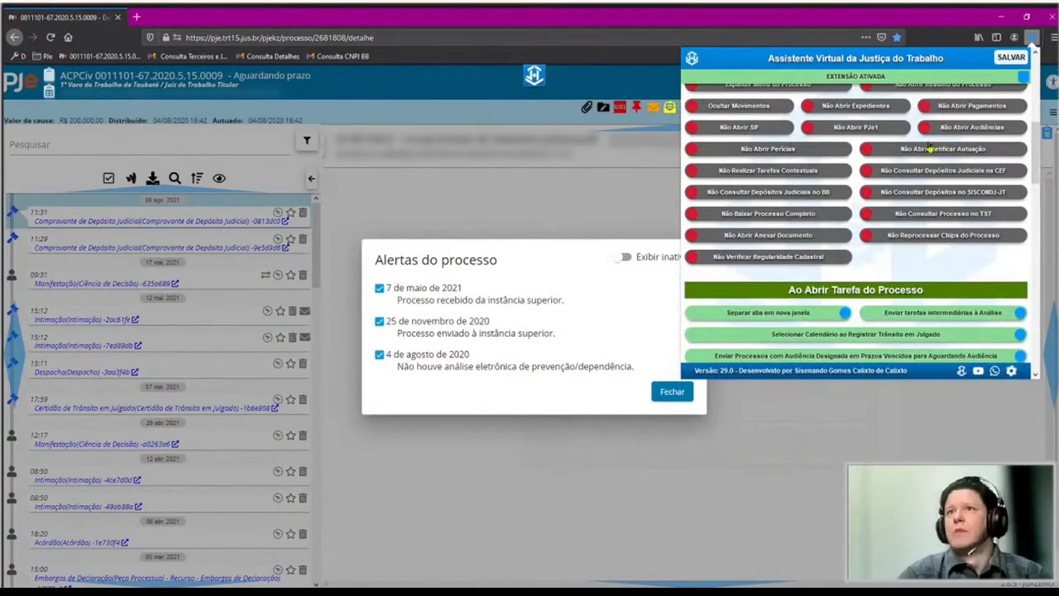
pyautogui.scroll(-2, 869, 205)
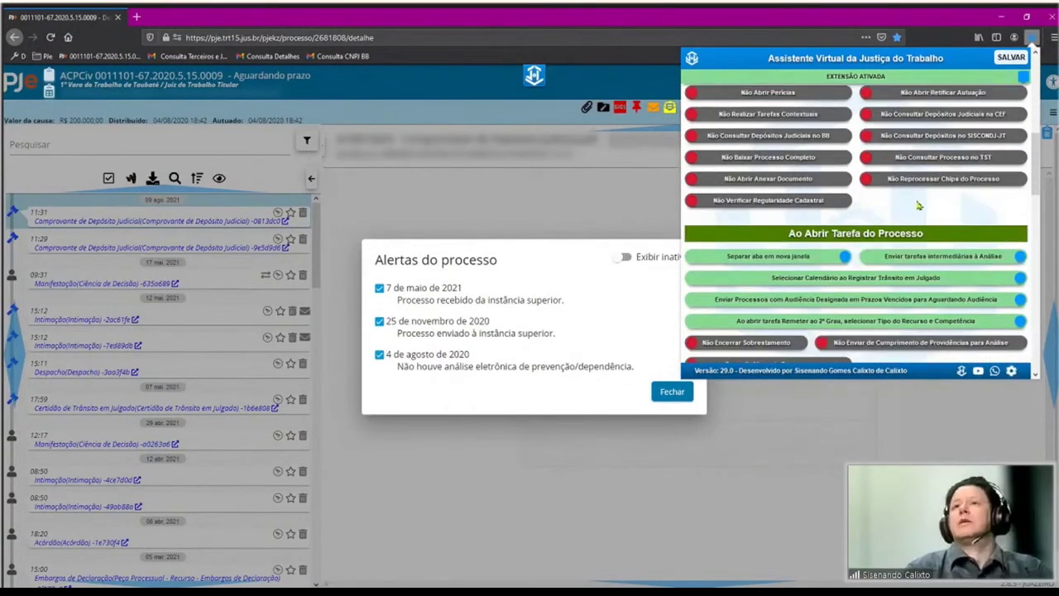
pyautogui.scroll(3, 911, 172)
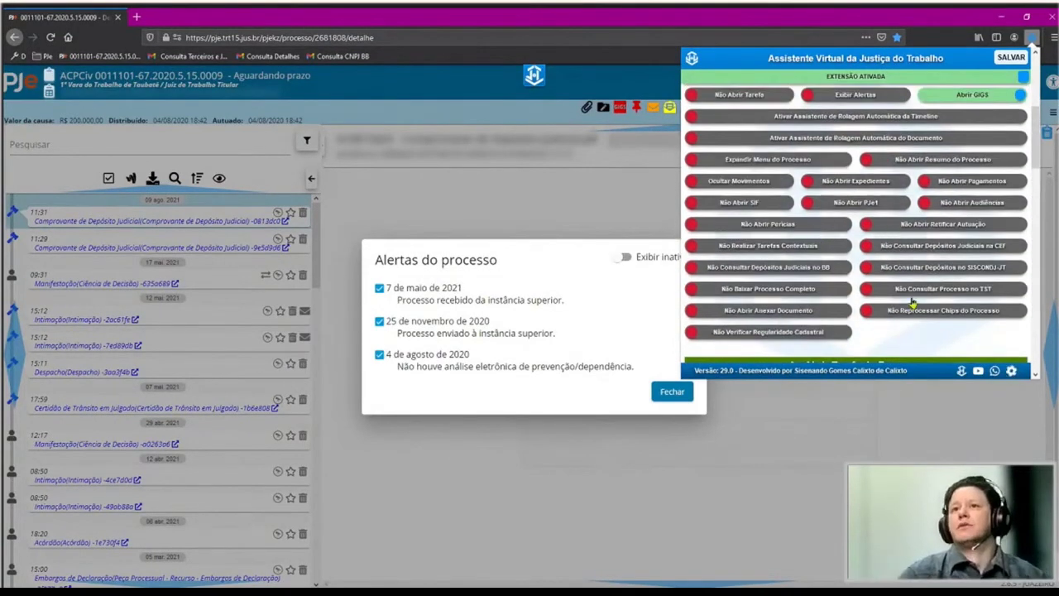
pyautogui.scroll(2, 861, 170)
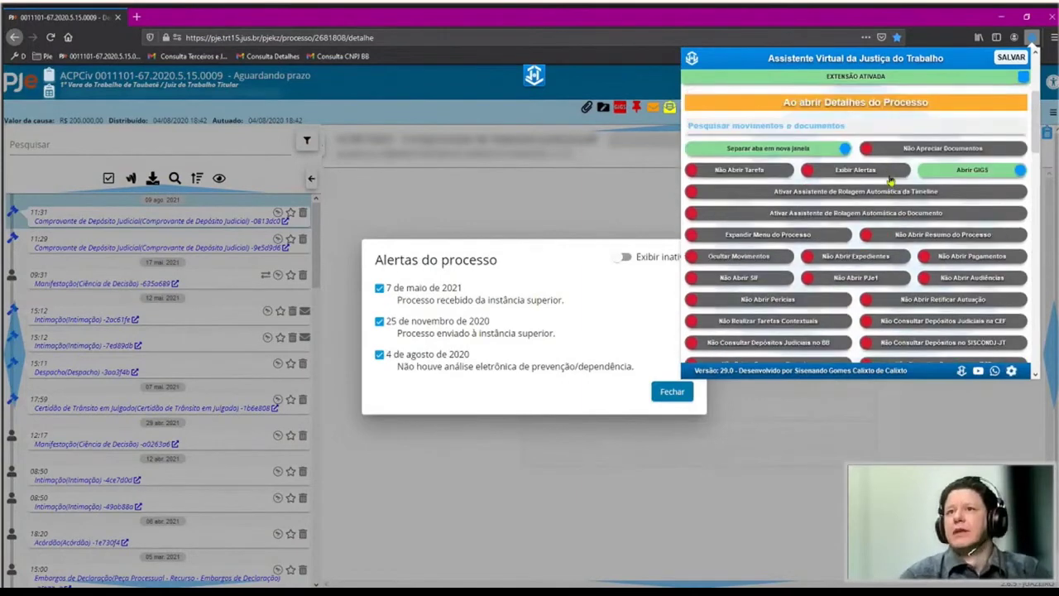
pyautogui.scroll(-1, 898, 217)
pyautogui.scroll(-3, 870, 237)
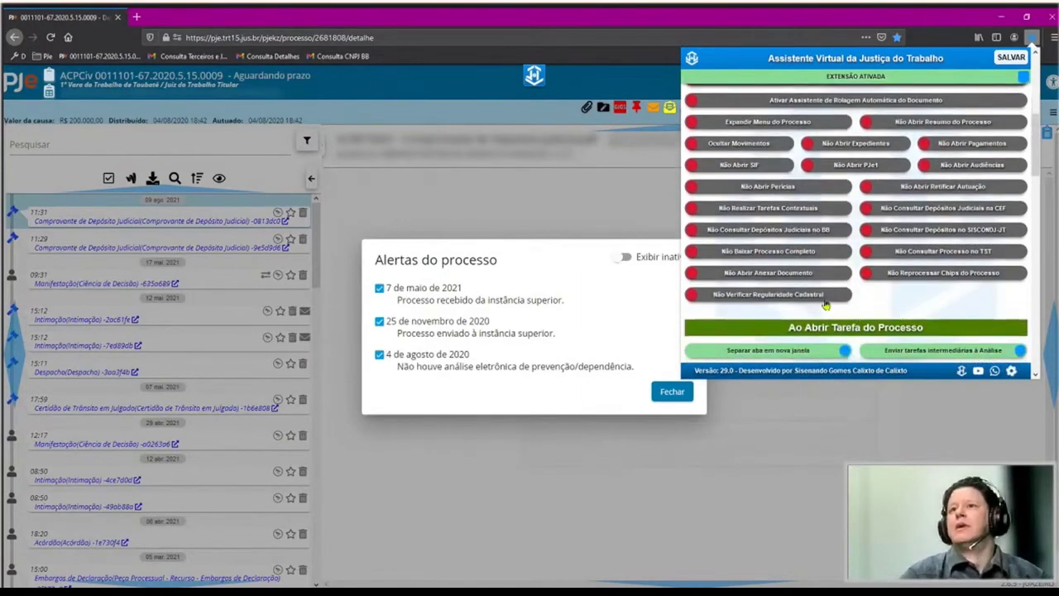
pyautogui.scroll(-3, 916, 257)
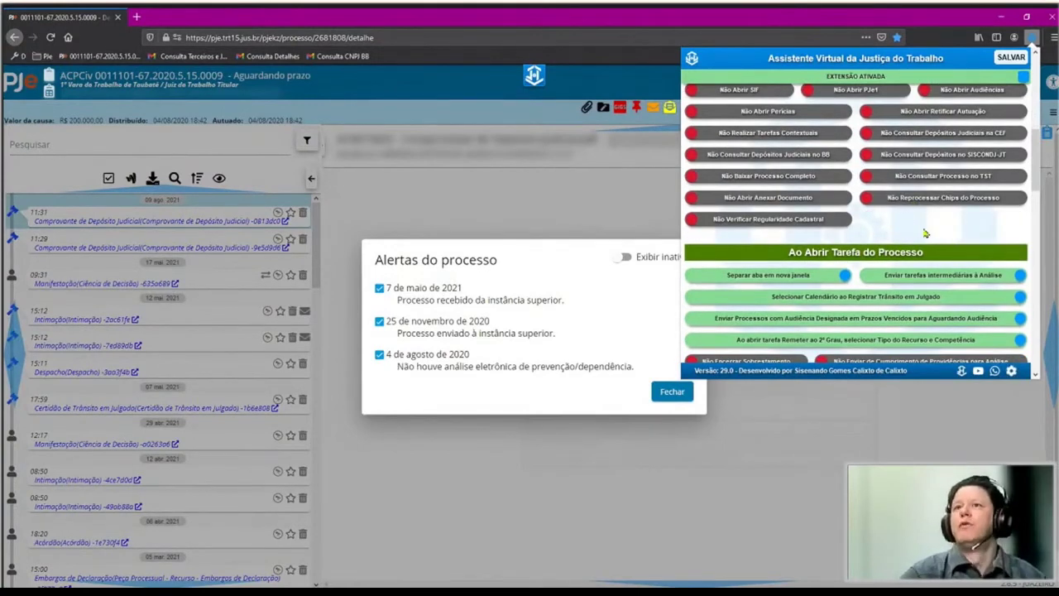
pyautogui.click(910, 203)
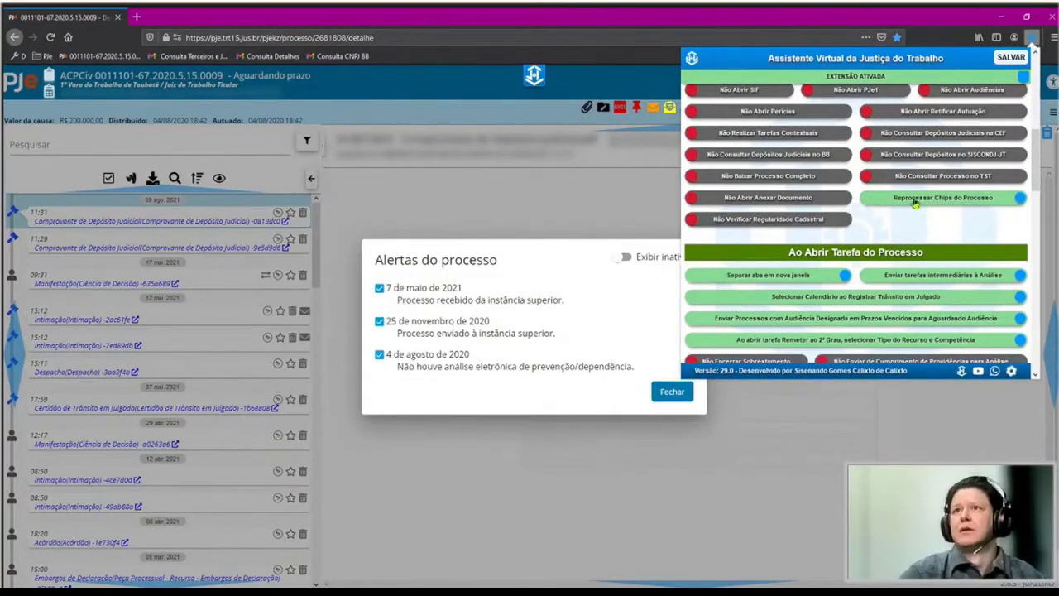
pyautogui.click(915, 203)
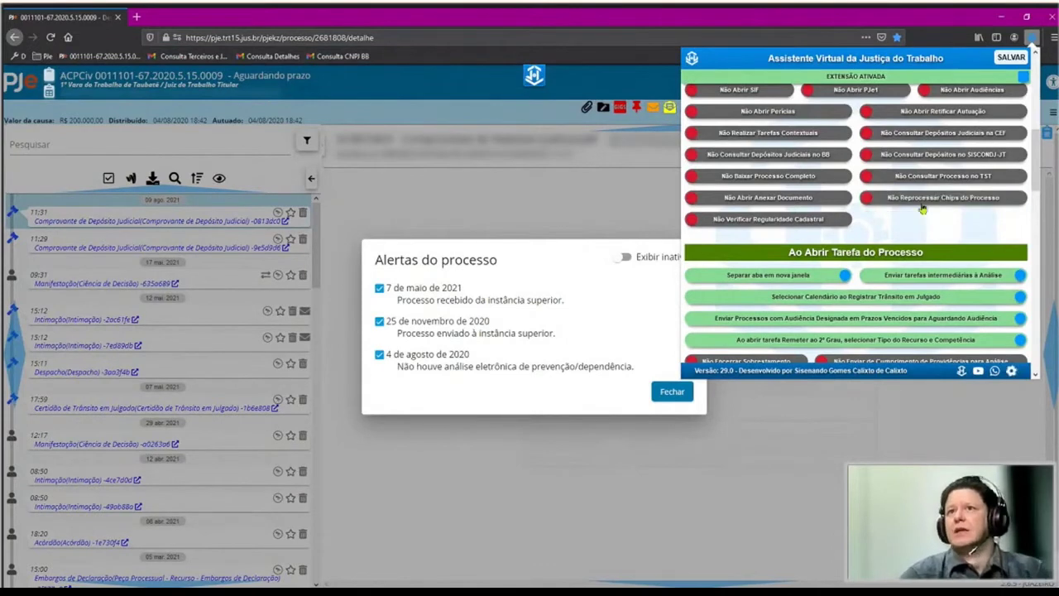
# Flip 'Enviar tarefas intermediárias à Análise' and 'Encerrar Sobrestamento' off and on in the AVJT settings.
pyautogui.scroll(-1, 910, 175)
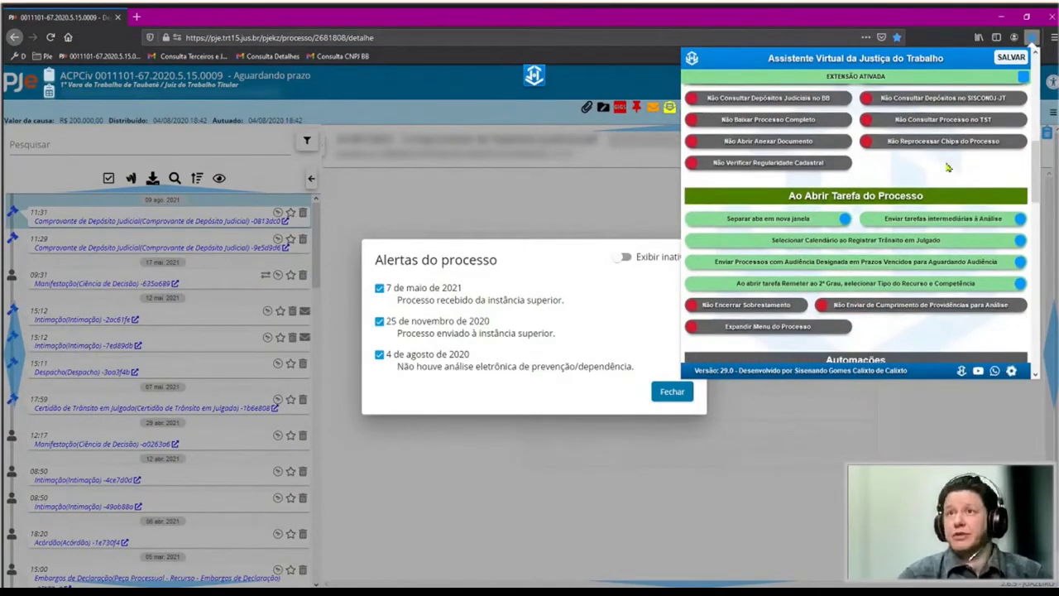
pyautogui.scroll(1, 927, 178)
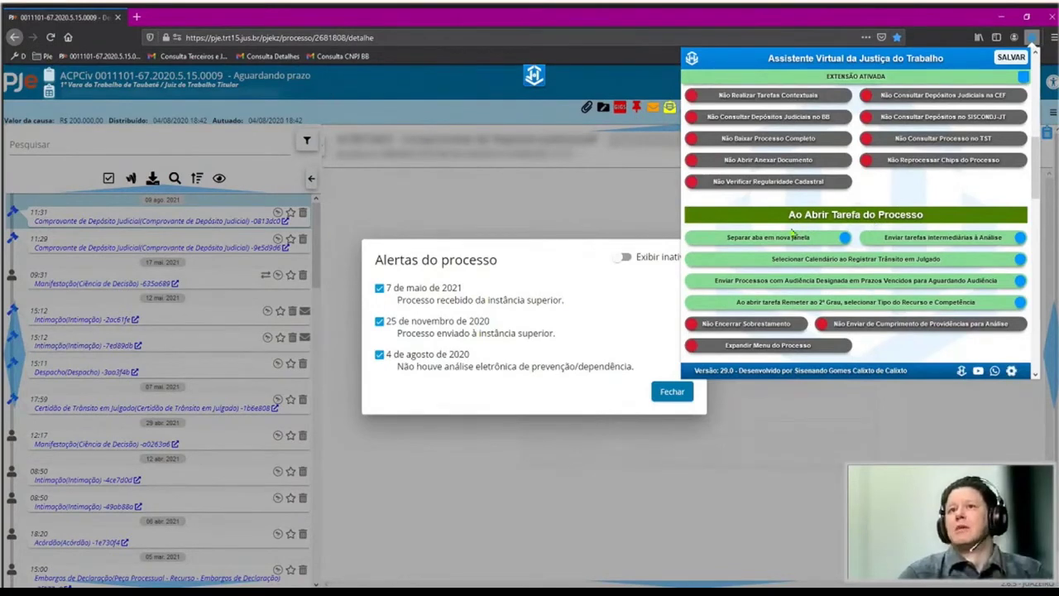
pyautogui.scroll(-1, 774, 244)
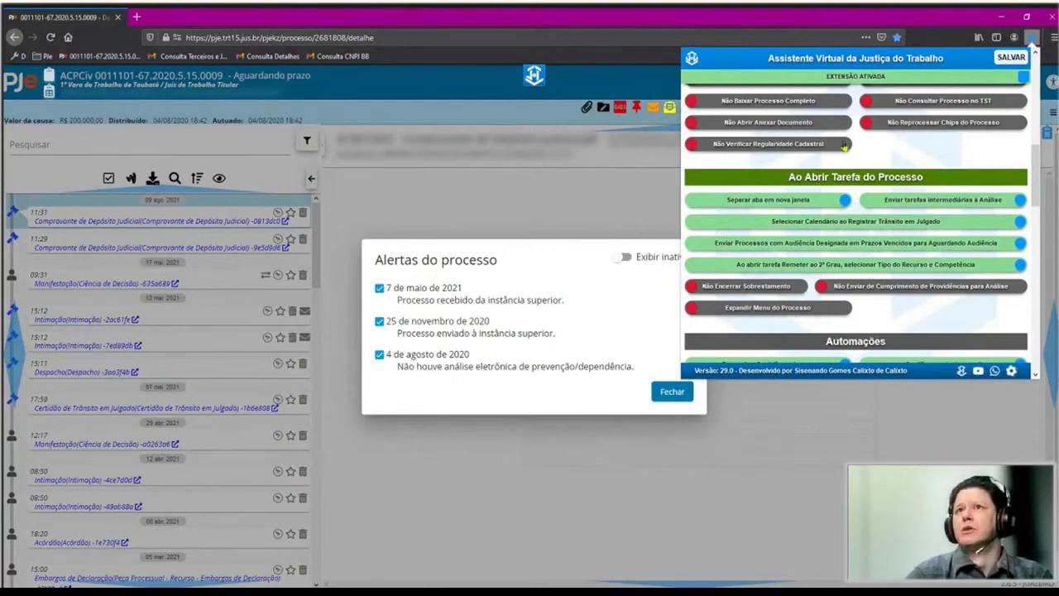
pyautogui.click(956, 209)
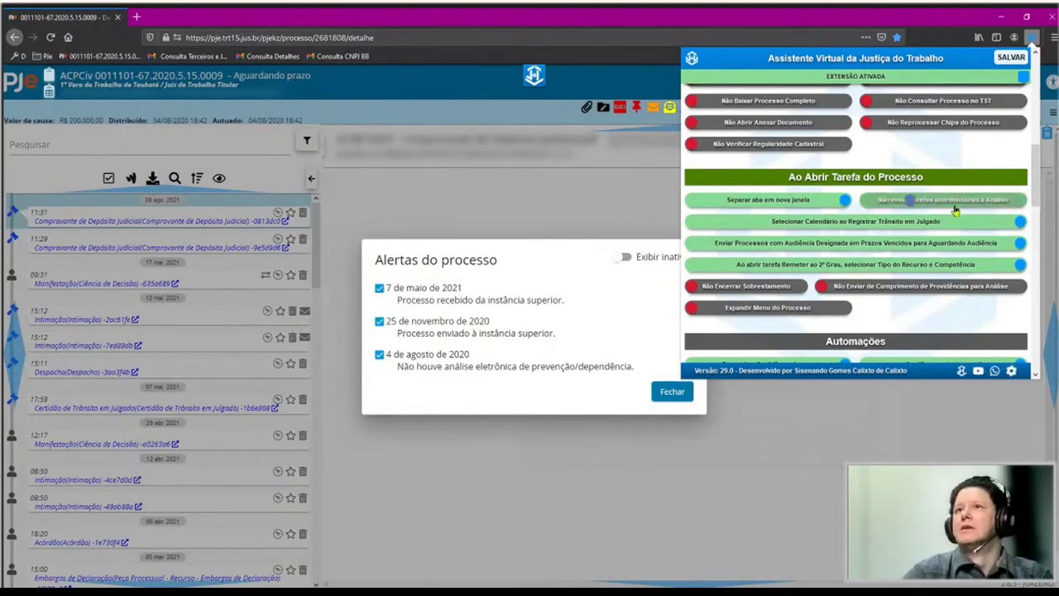
pyautogui.click(941, 207)
pyautogui.click(936, 205)
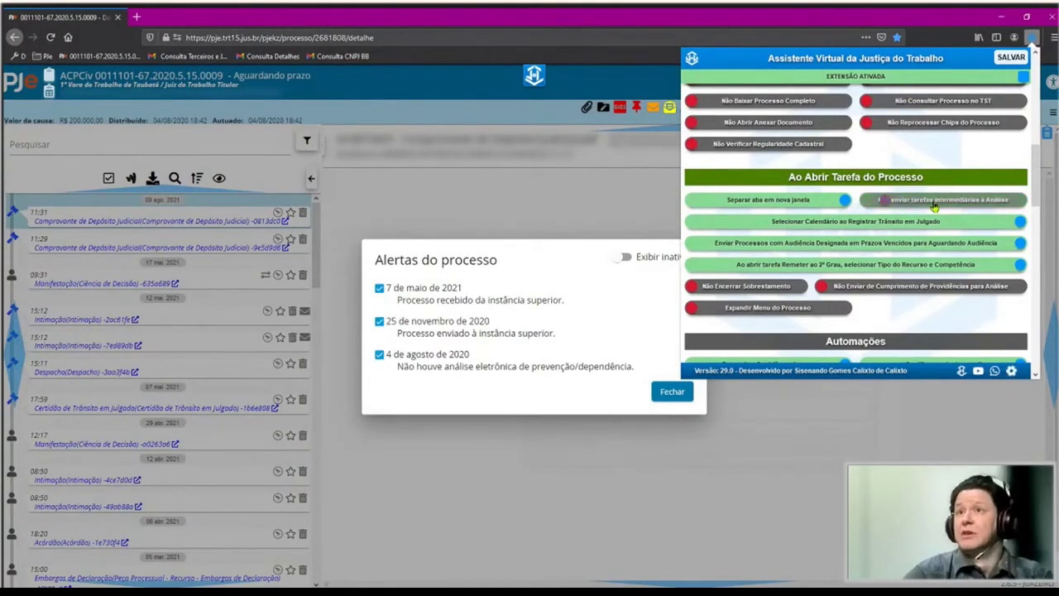
pyautogui.click(935, 206)
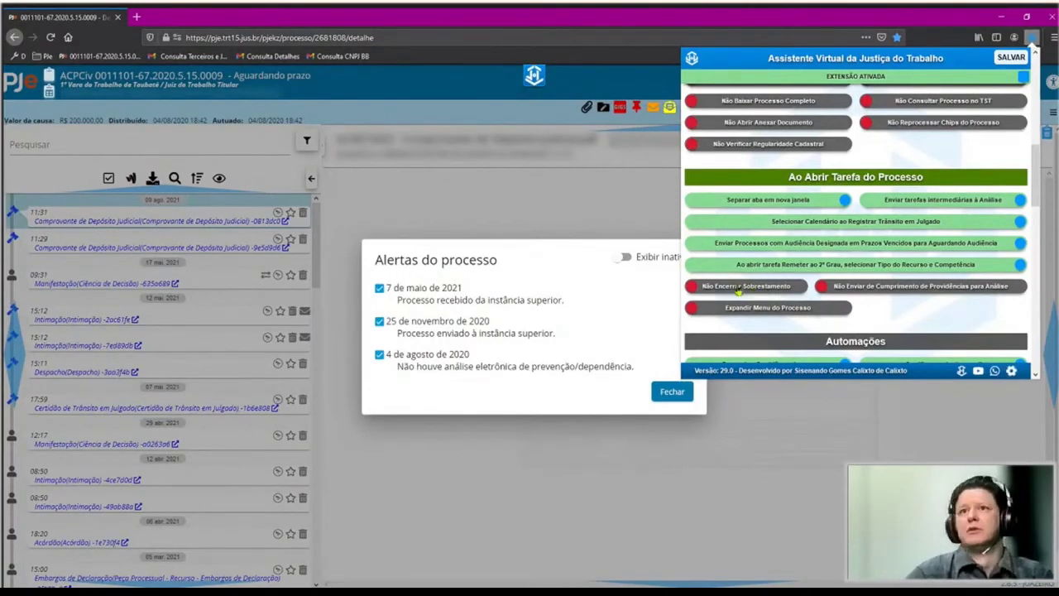
pyautogui.click(738, 287)
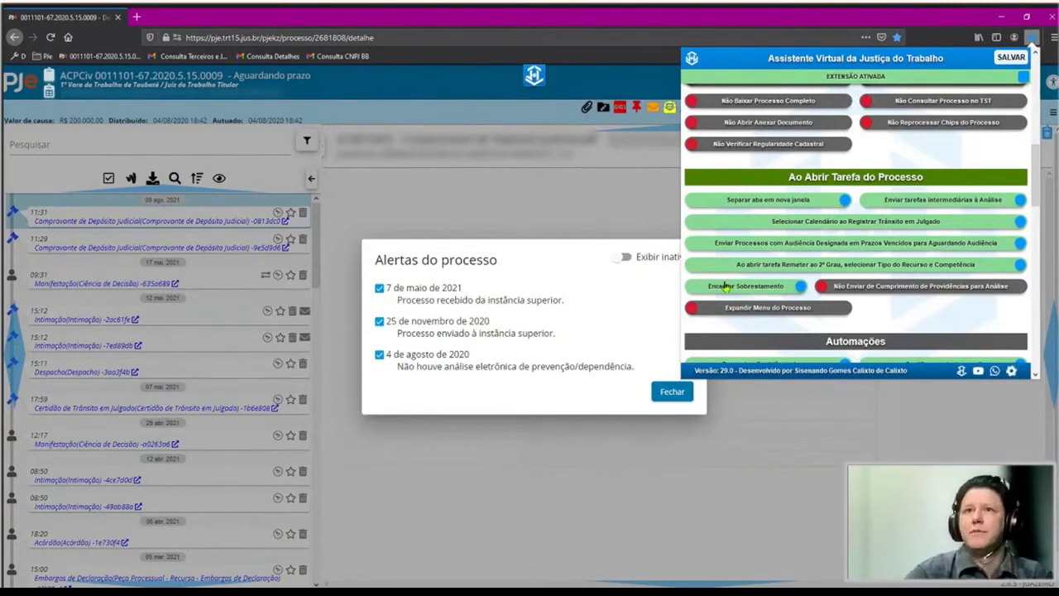
pyautogui.click(729, 287)
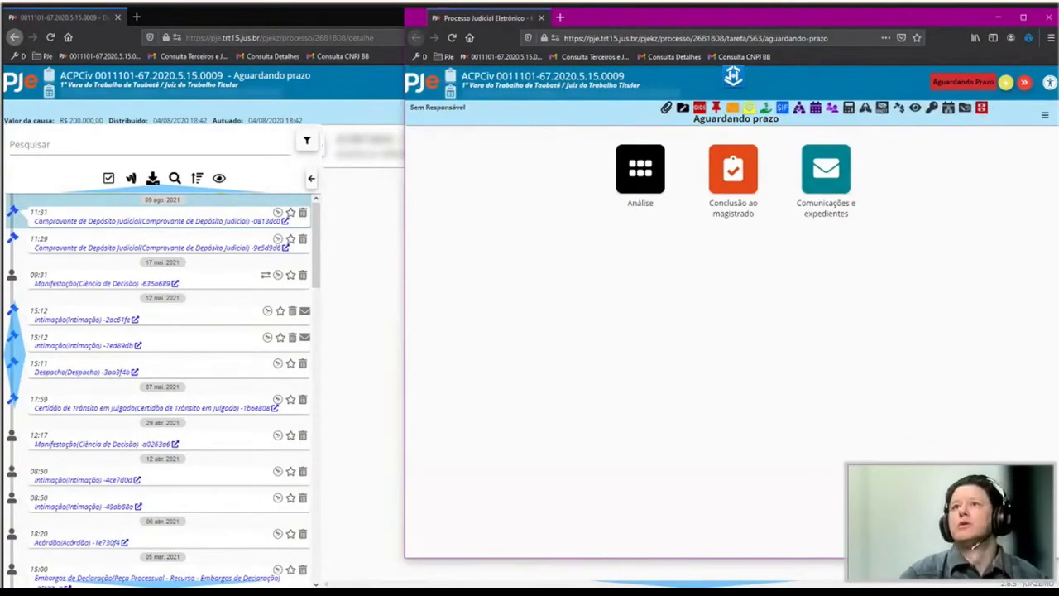
# Close the separate task window and scroll the AVJT panel down to Automações.
pyautogui.click(1046, 117)
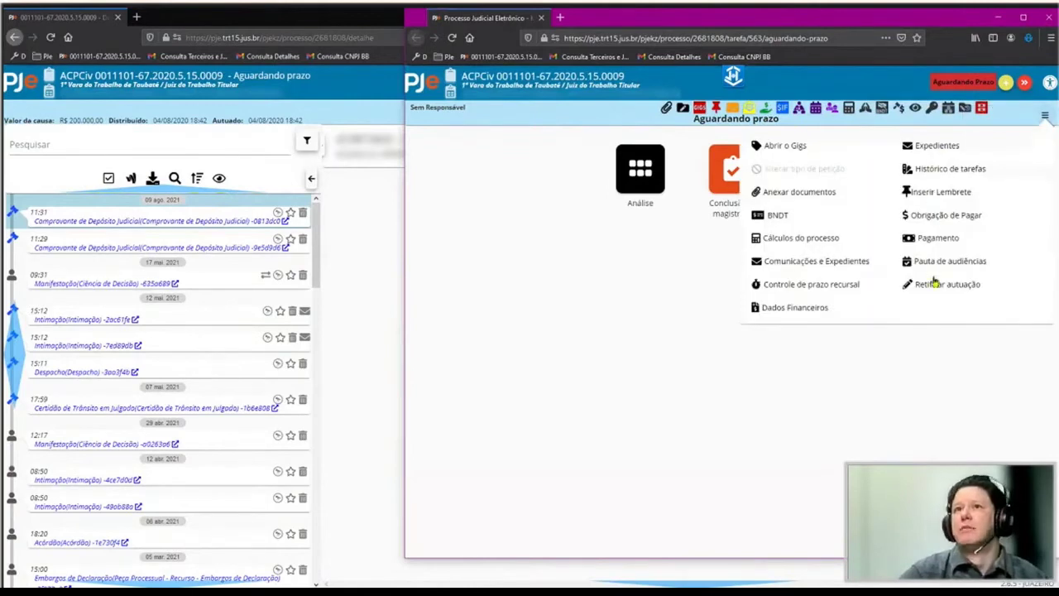
pyautogui.click(1028, 37)
pyautogui.scroll(-10, 894, 249)
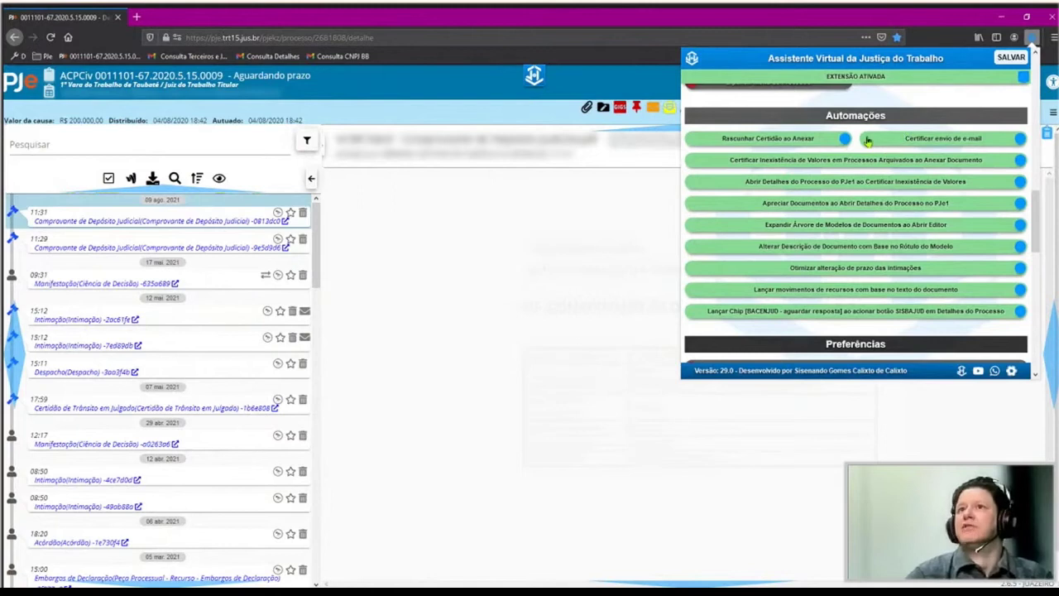
# Adjust the e-mail and Inexistência de Valores certifications, then start a Certidão beginning 'CERTIFICO que, nesta data,'.
pyautogui.click(871, 142)
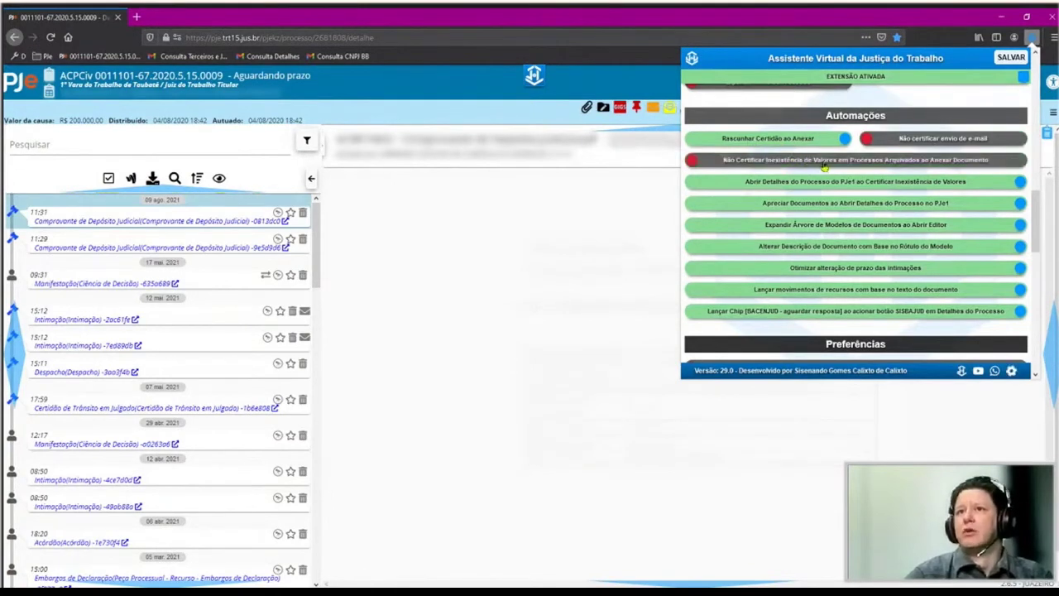
pyautogui.click(787, 160)
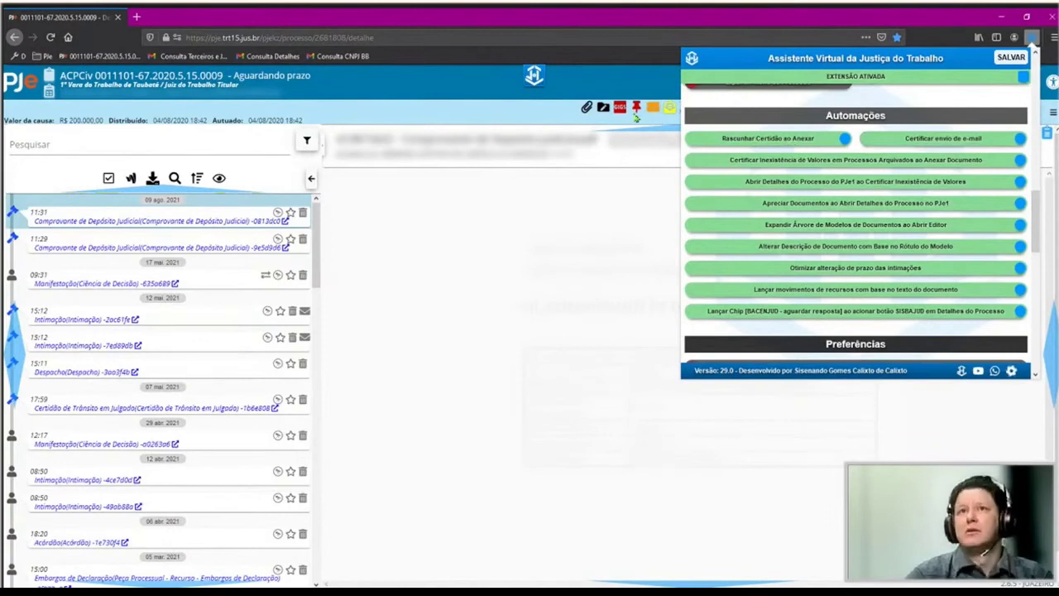
pyautogui.click(586, 109)
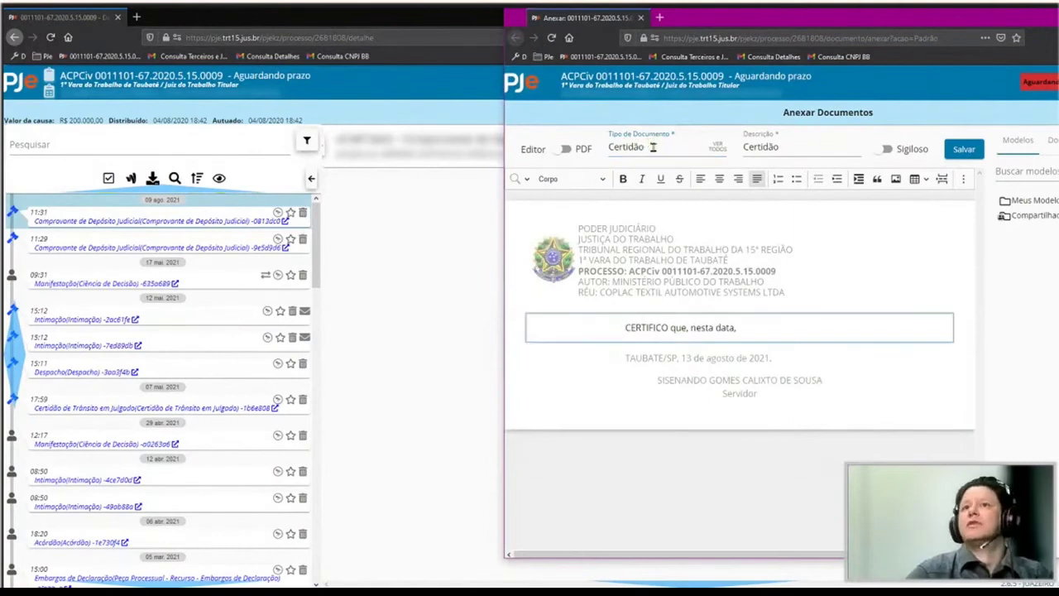
pyautogui.click(653, 147)
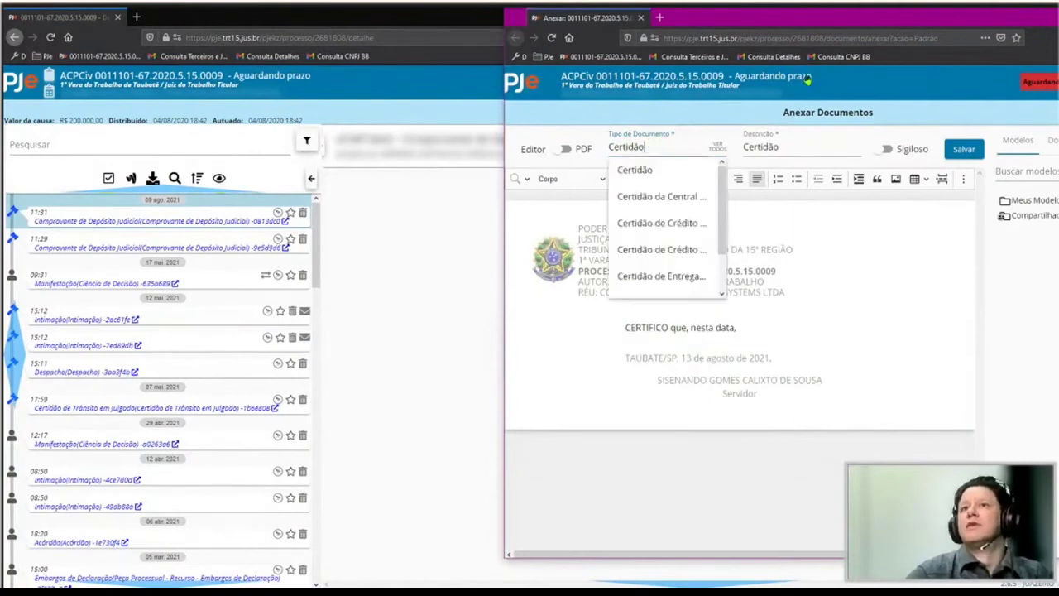
pyautogui.click(635, 183)
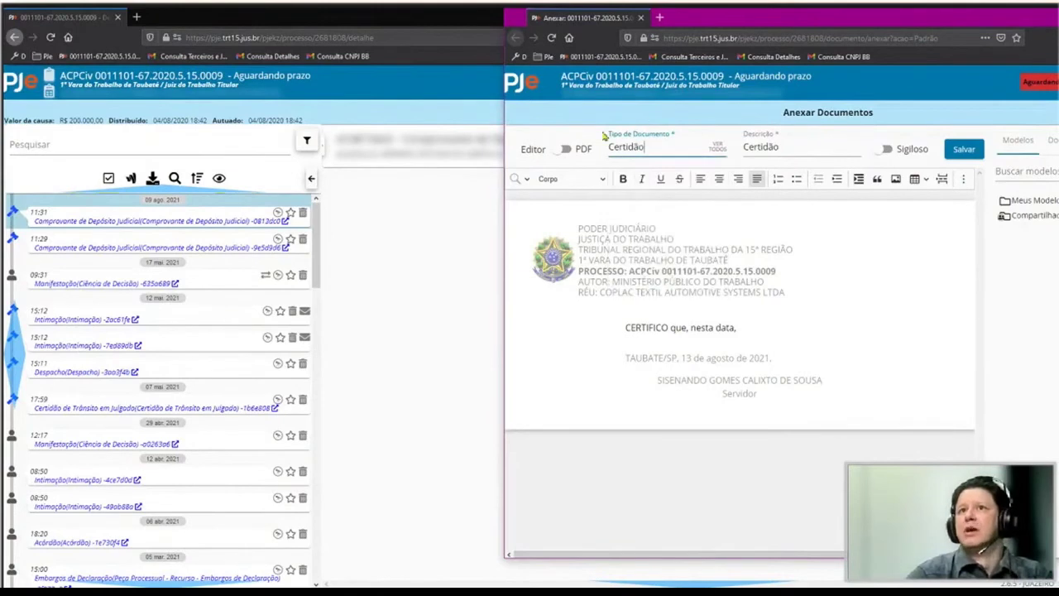
pyautogui.click(761, 321)
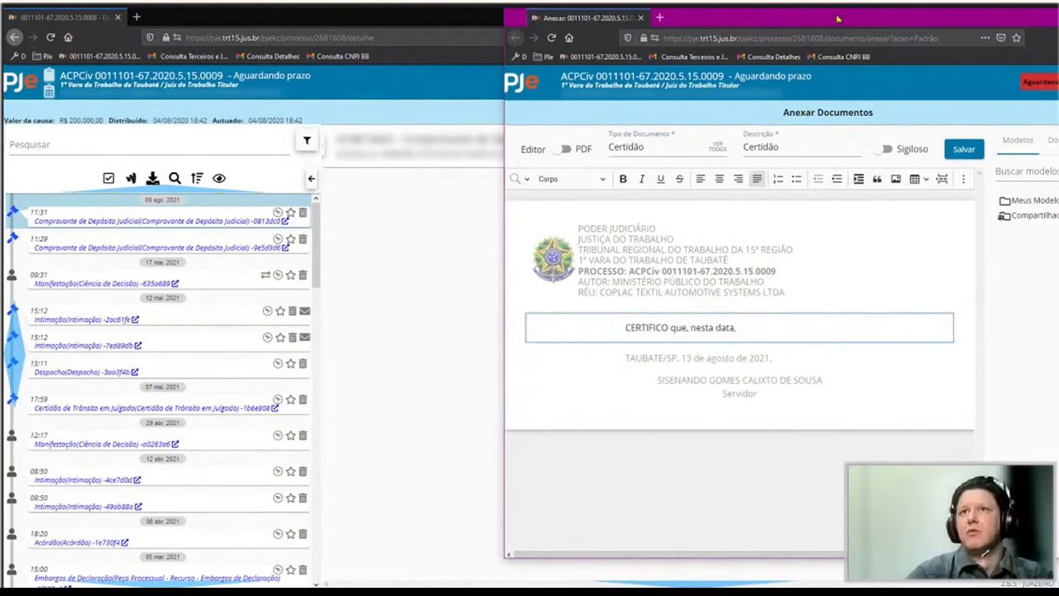
pyautogui.moveTo(815, 16); pyautogui.dragTo(681, 83)
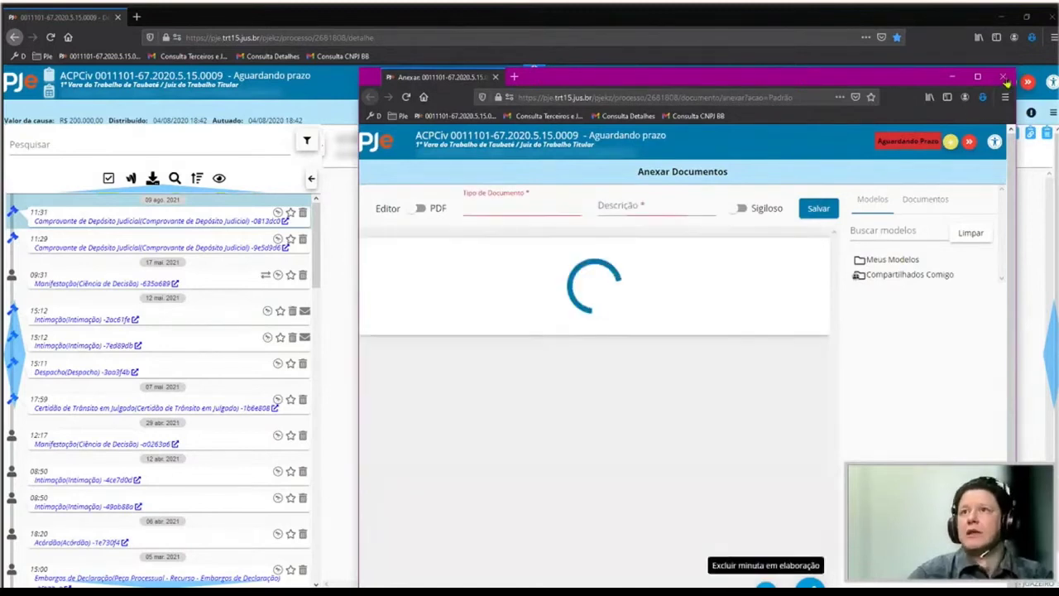
pyautogui.click(1041, 43)
# Enable contextual tasks under 'Ao abrir Detalhes do Processo' and review the Automações list.
pyautogui.click(1037, 41)
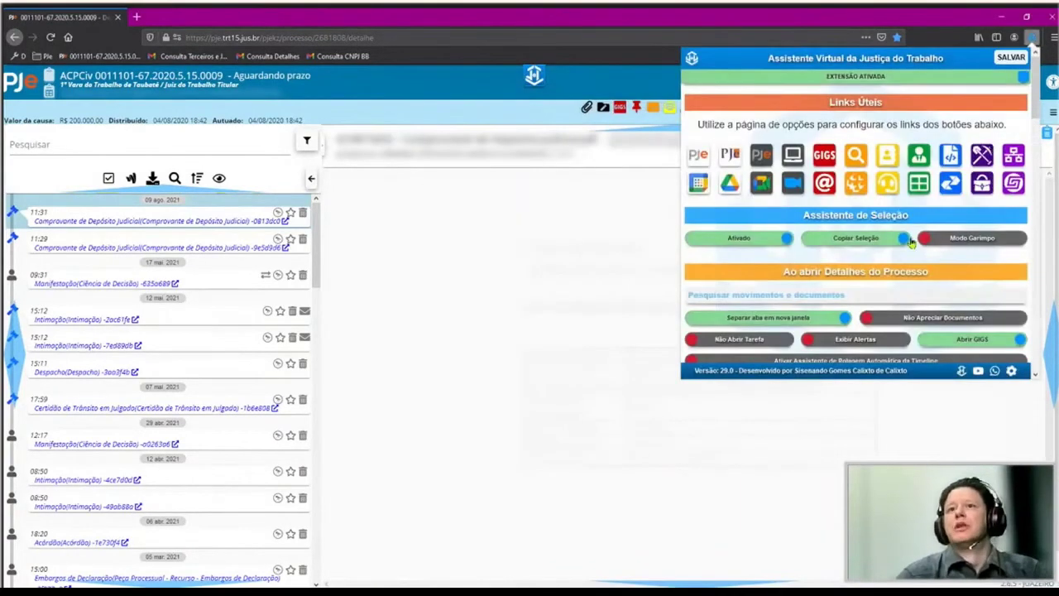
pyautogui.scroll(-6, 892, 287)
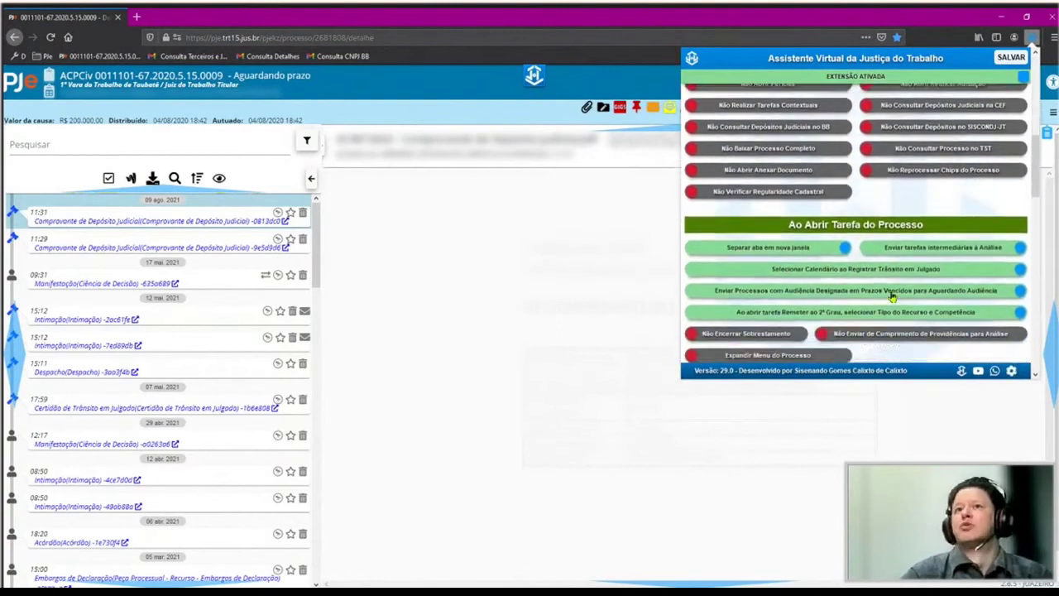
pyautogui.scroll(6, 883, 264)
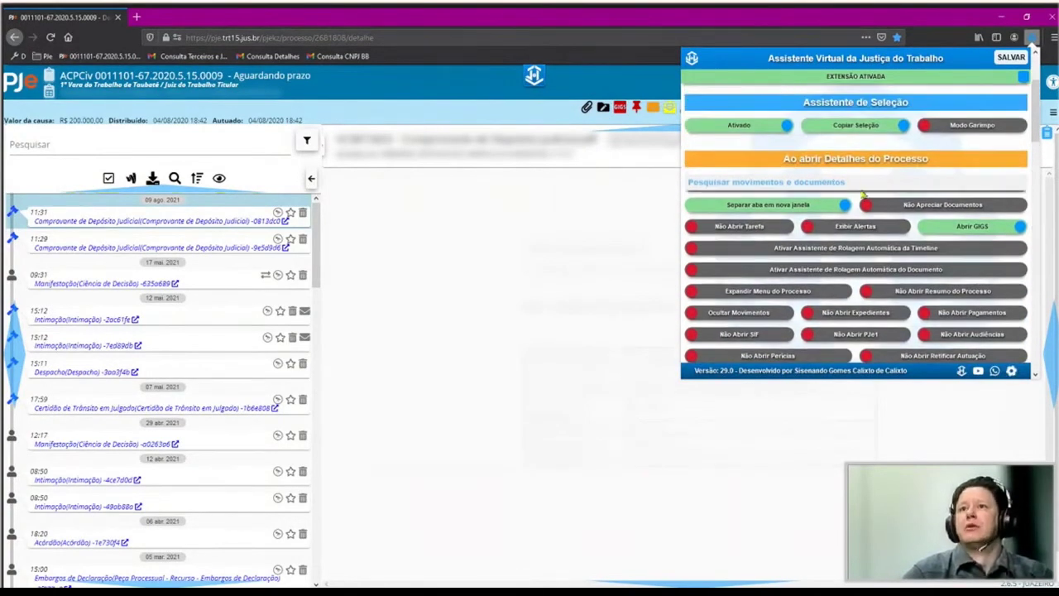
pyautogui.scroll(-1, 801, 295)
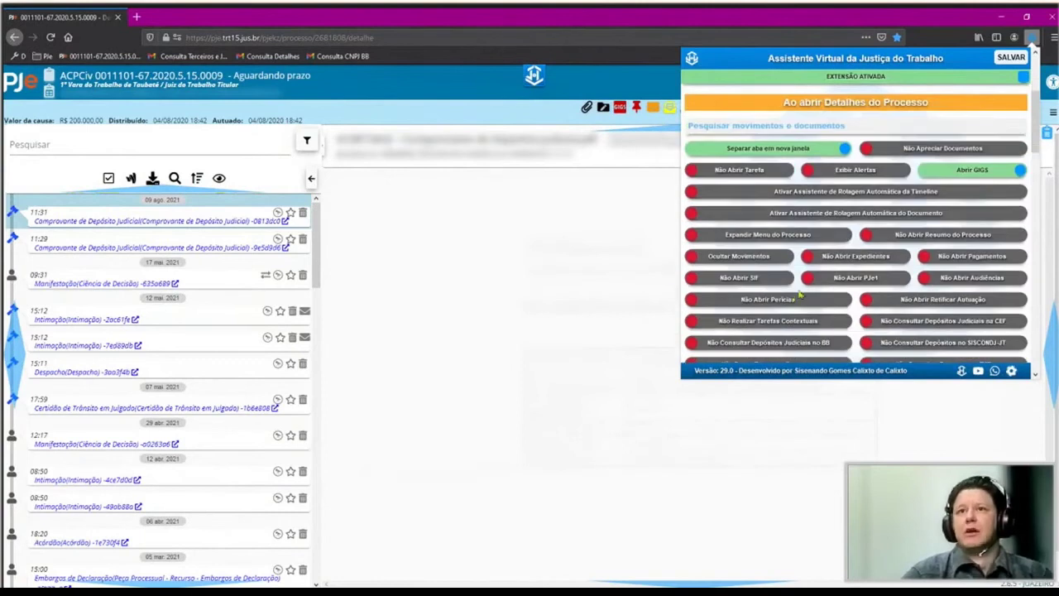
pyautogui.click(743, 324)
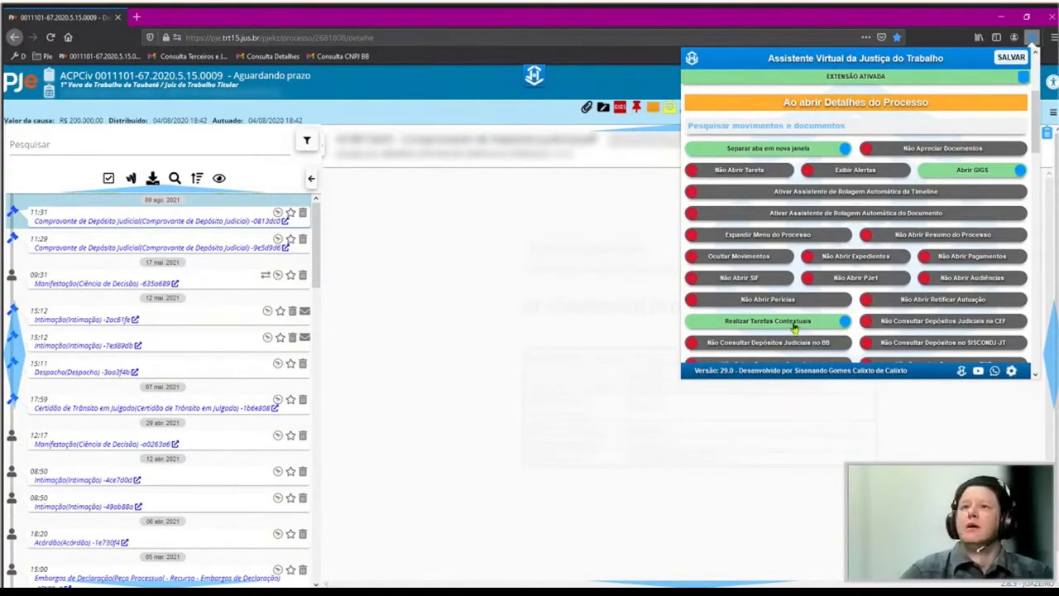
pyautogui.scroll(-2, 825, 284)
pyautogui.scroll(-10, 825, 284)
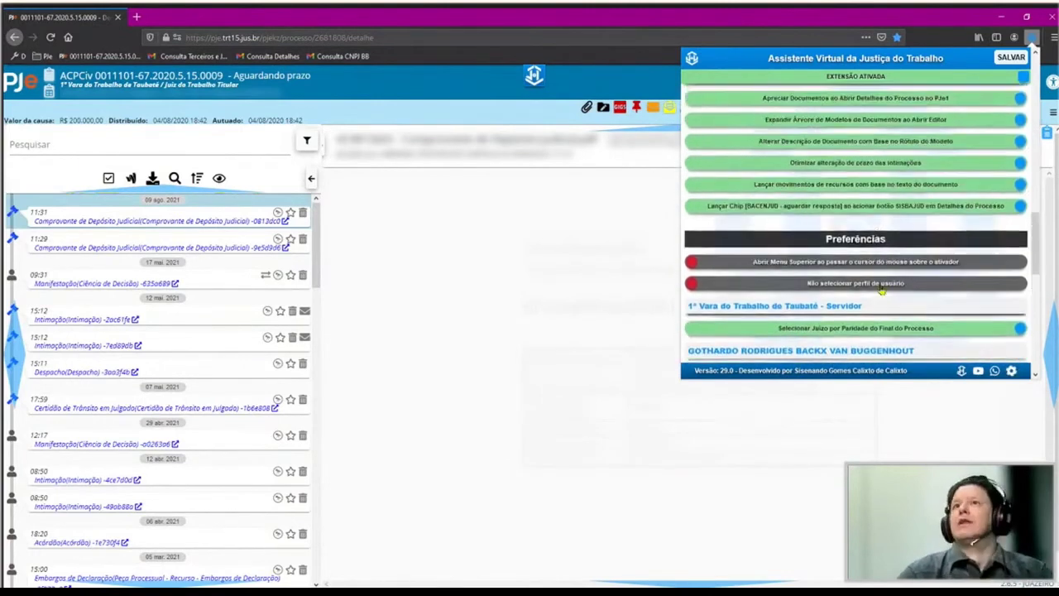
pyautogui.scroll(5, 835, 192)
pyautogui.scroll(5, 794, 207)
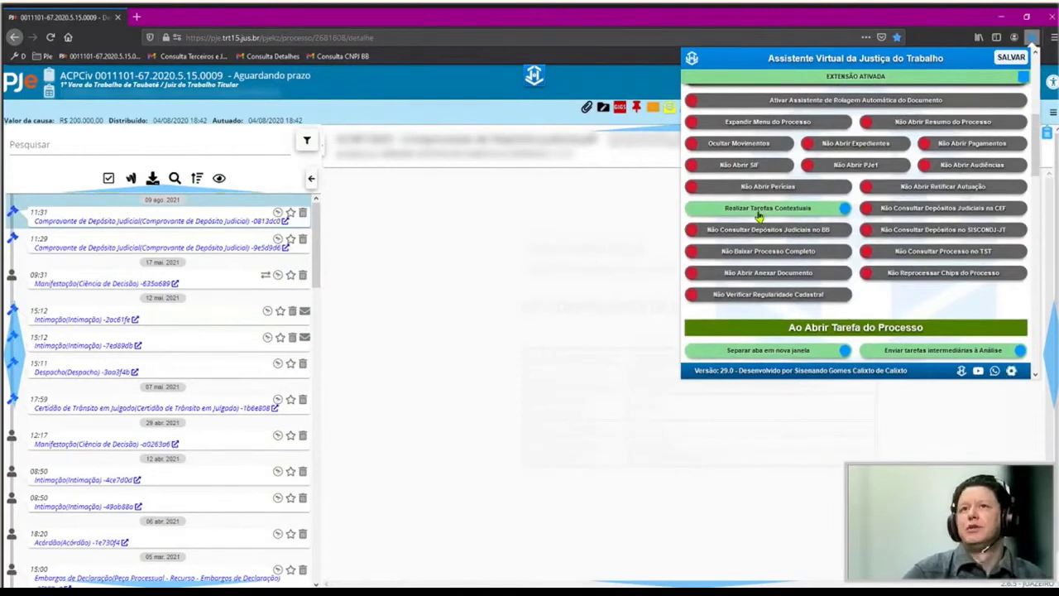
pyautogui.scroll(-5, 790, 231)
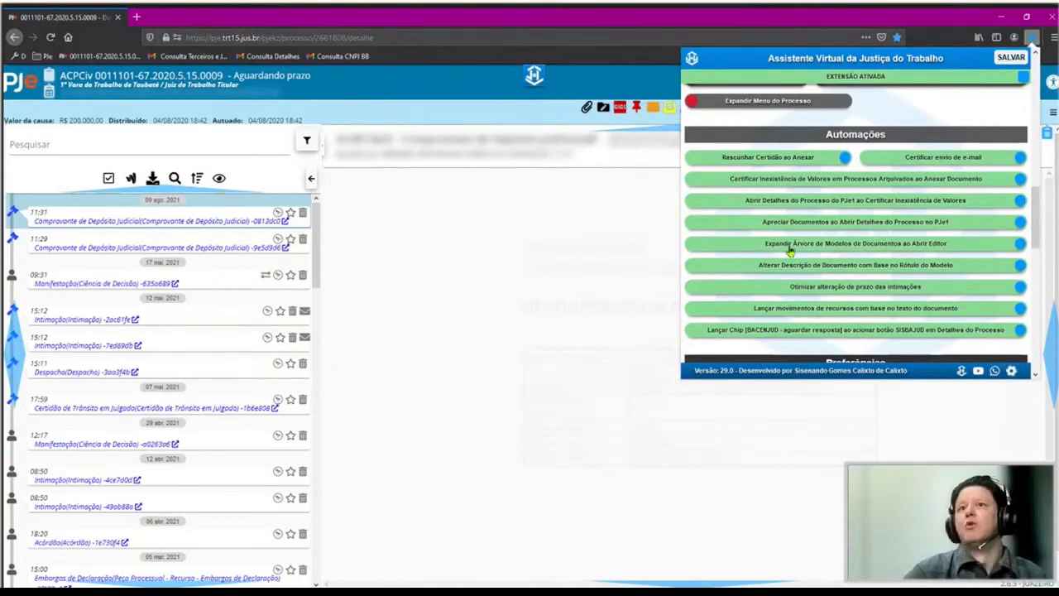
# Scroll the Automações list to 'Lançar movimentos de recursos com base no texto do documento' and the BACENJUD chip option.
pyautogui.scroll(1, 790, 249)
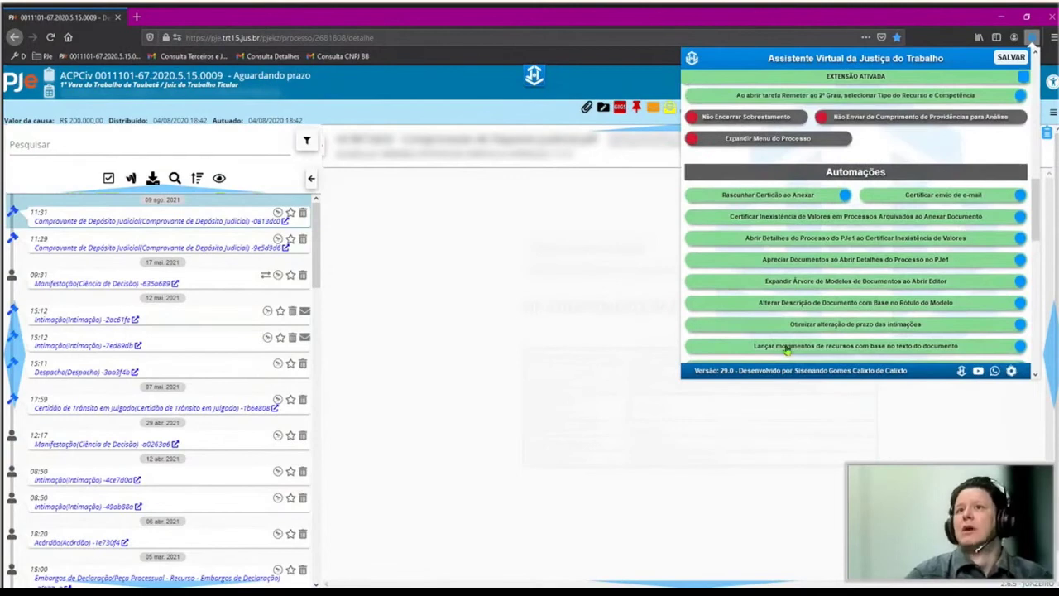
pyautogui.scroll(-1, 902, 293)
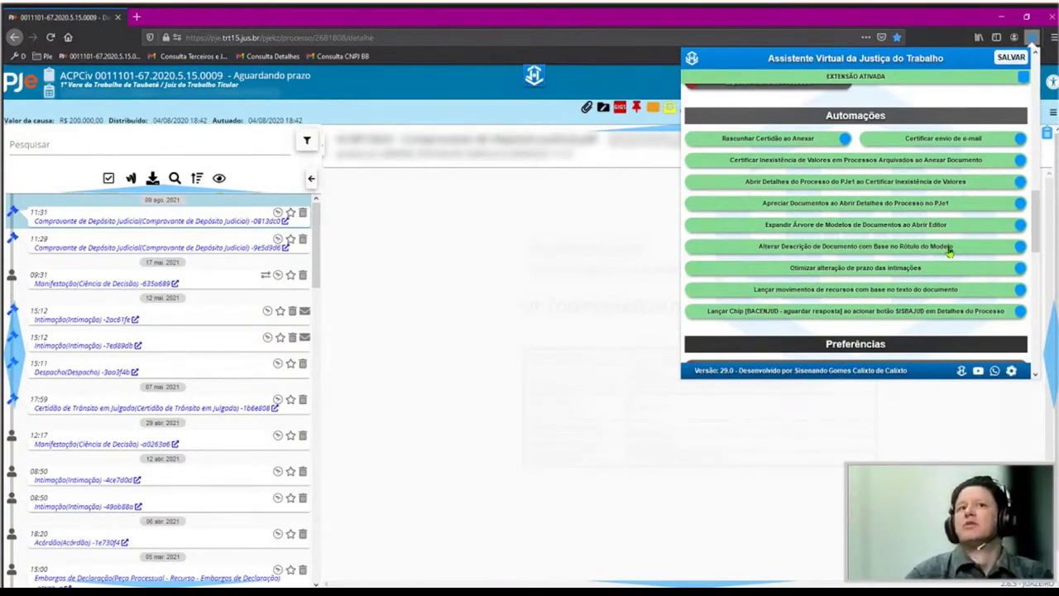
pyautogui.scroll(-2, 45, 267)
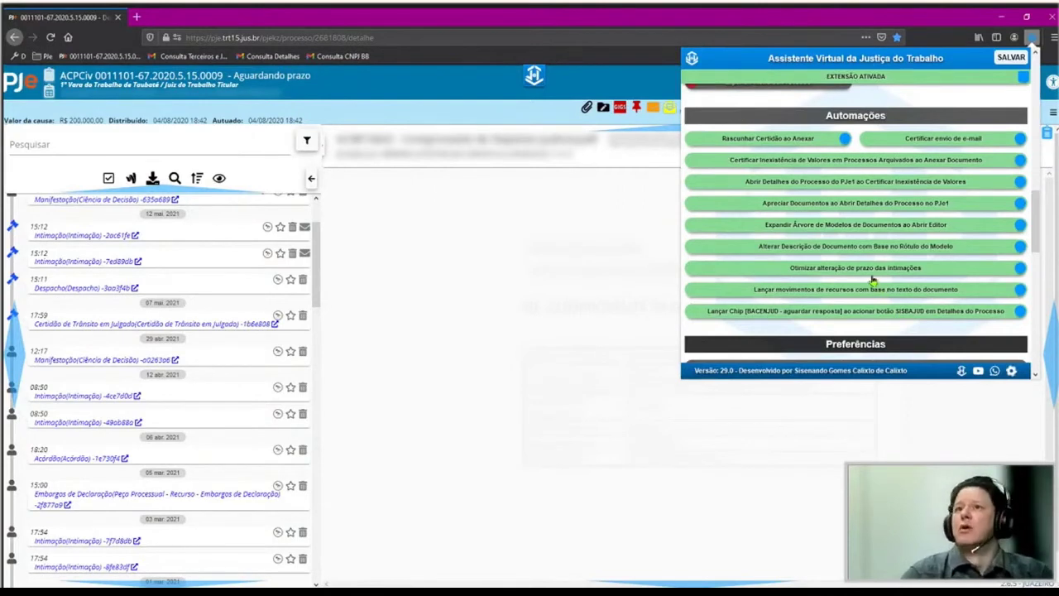
pyautogui.scroll(-1, 874, 296)
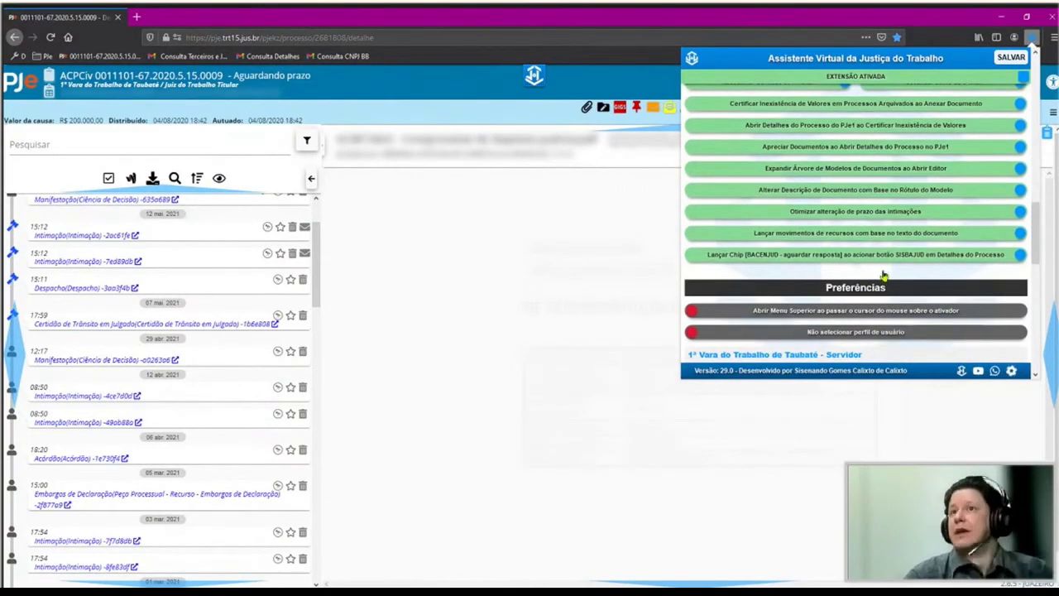
pyautogui.scroll(-1, 883, 281)
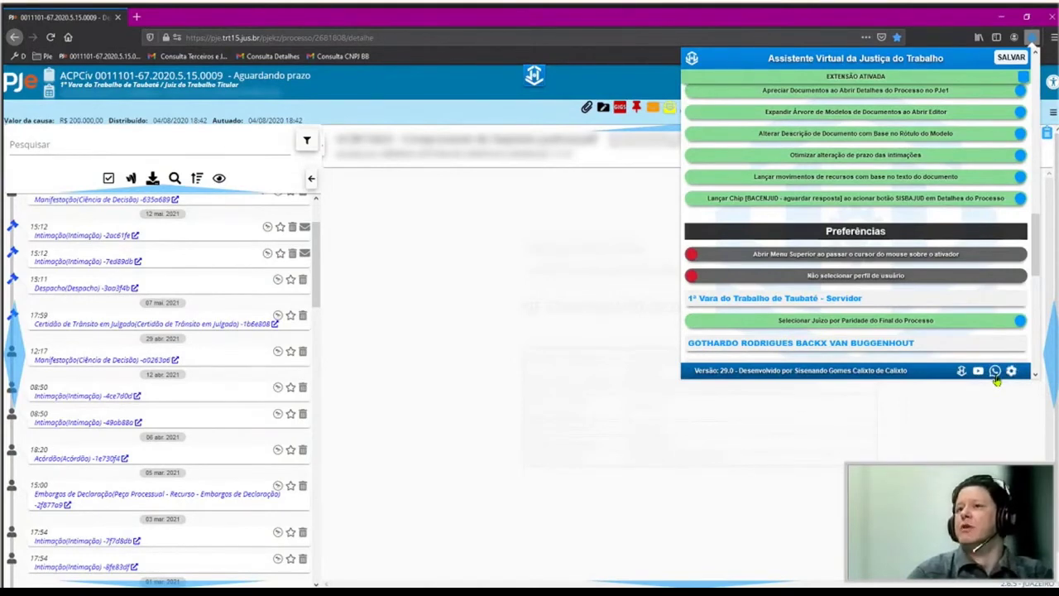
pyautogui.scroll(5, 846, 240)
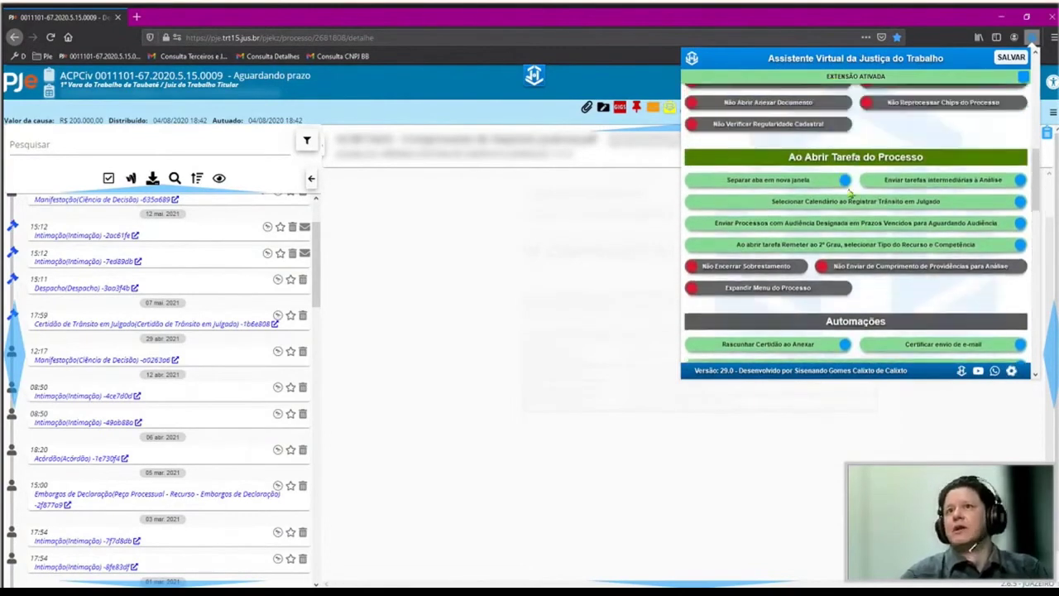
pyautogui.scroll(3, 850, 192)
pyautogui.scroll(-6, 856, 215)
pyautogui.scroll(1, 864, 232)
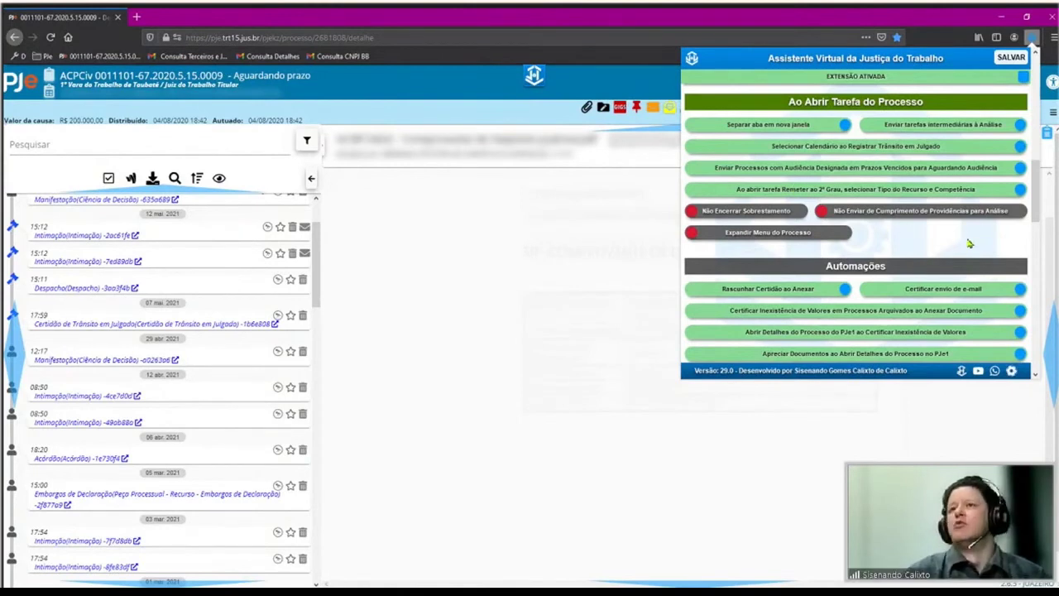
pyautogui.scroll(-1, 902, 240)
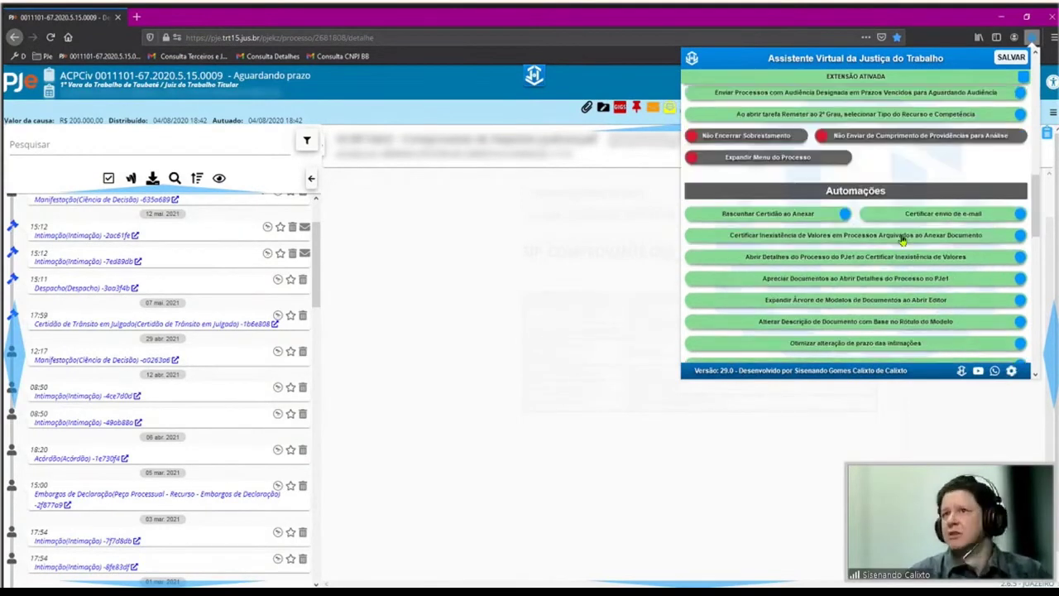
pyautogui.scroll(-2, 904, 239)
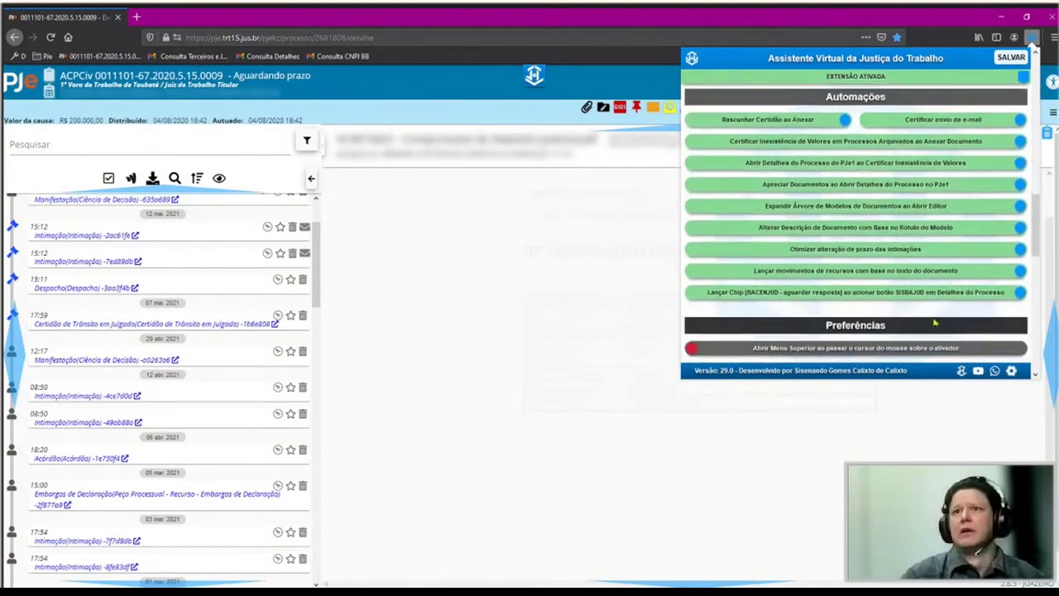
pyautogui.scroll(-2, 935, 323)
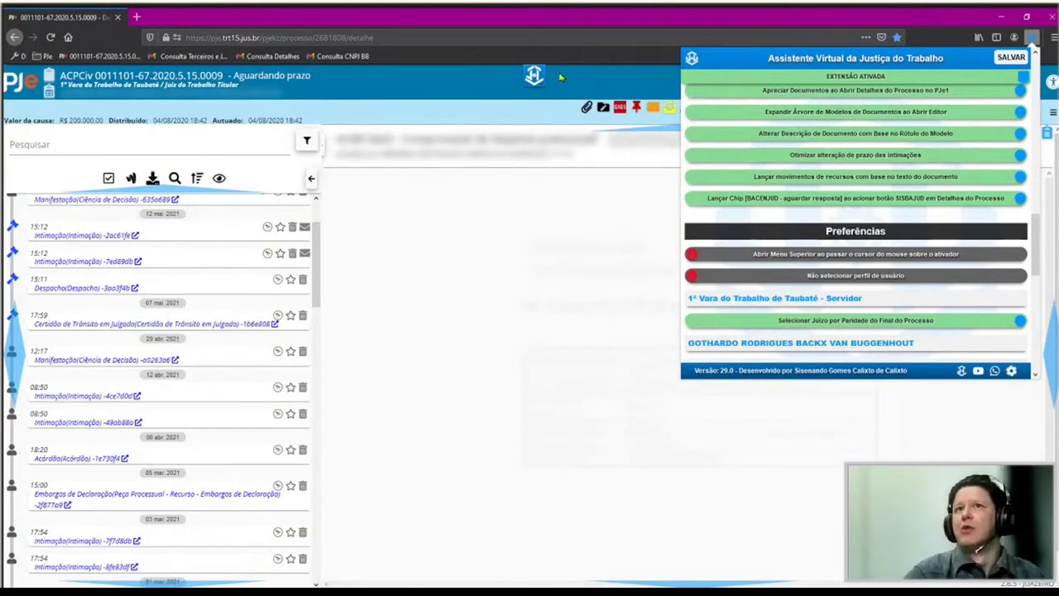
pyautogui.click(480, 76)
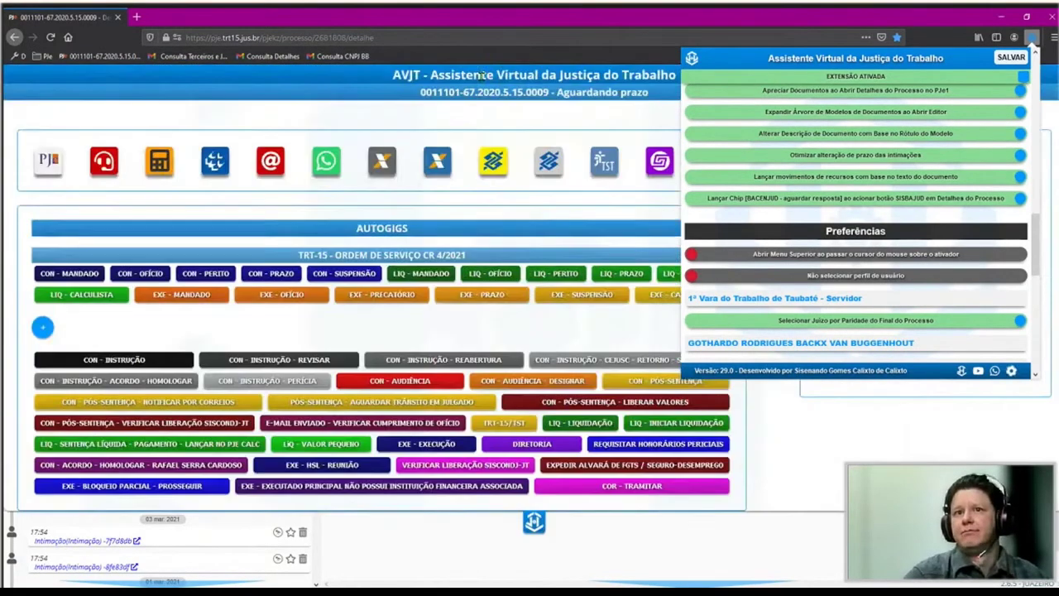
pyautogui.click(432, 126)
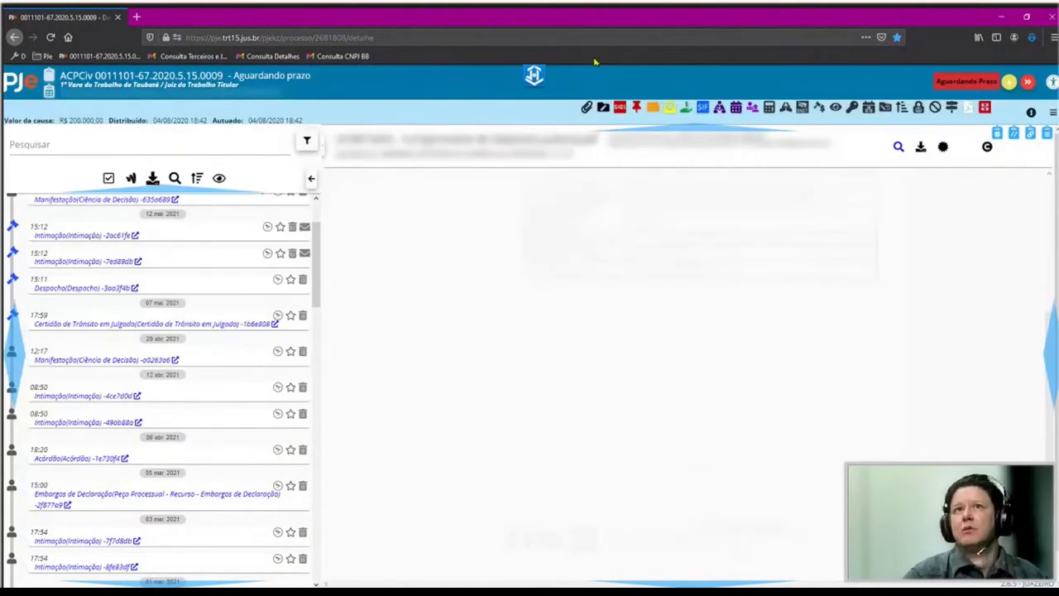
pyautogui.click(534, 75)
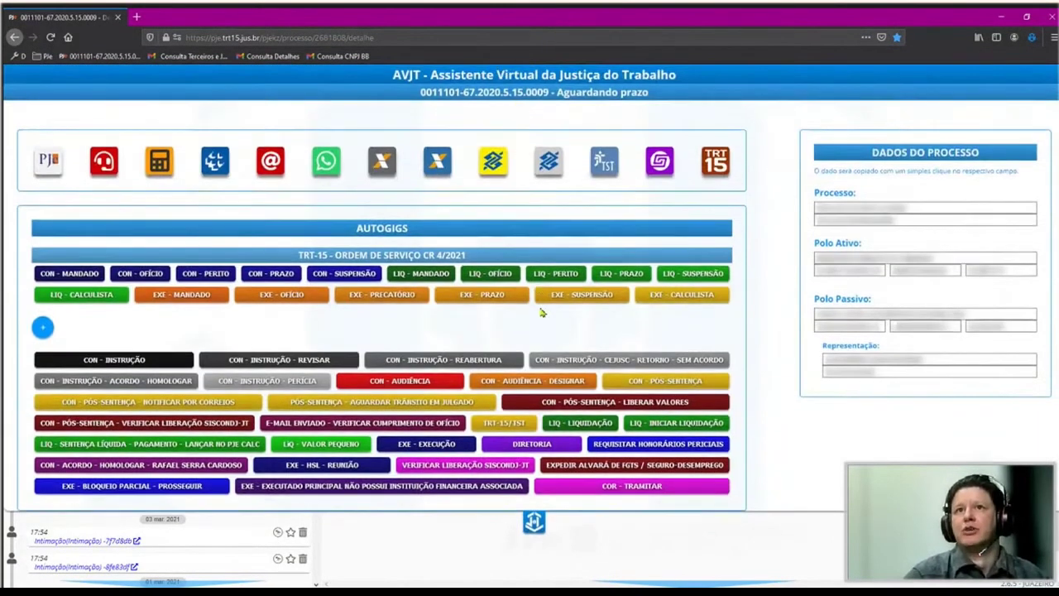
pyautogui.click(818, 92)
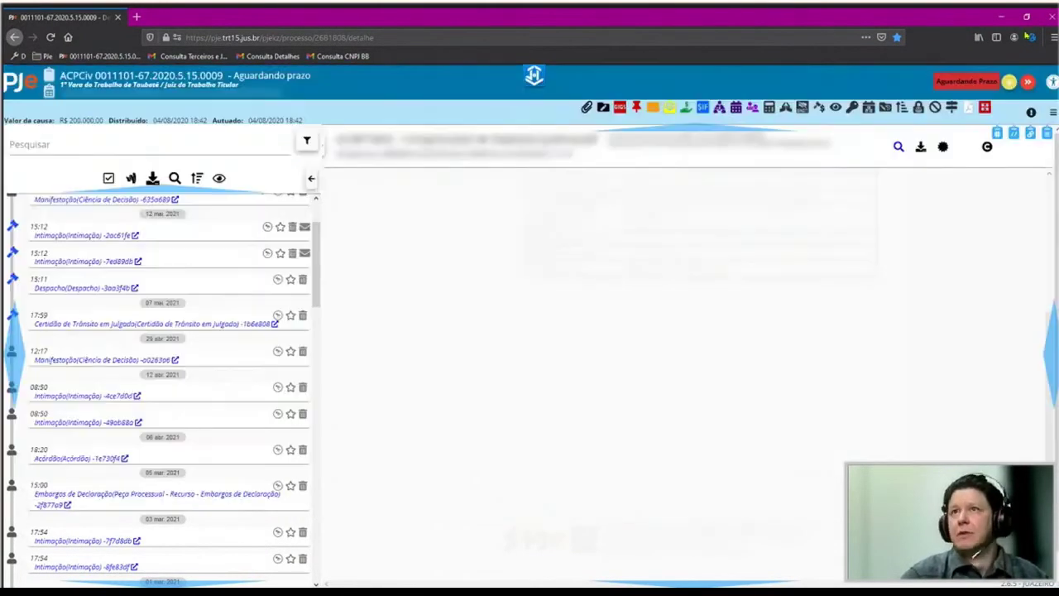
# In the AVJT settings, switch the top menu to open on click, then back to hover.
pyautogui.click(1026, 36)
pyautogui.scroll(-3, 902, 236)
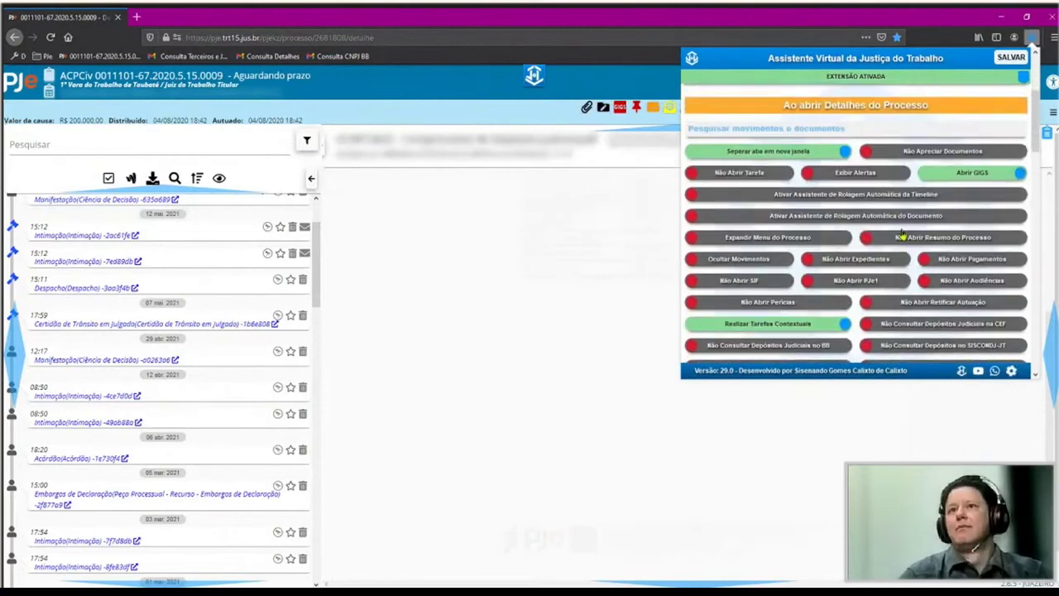
pyautogui.scroll(-10, 902, 236)
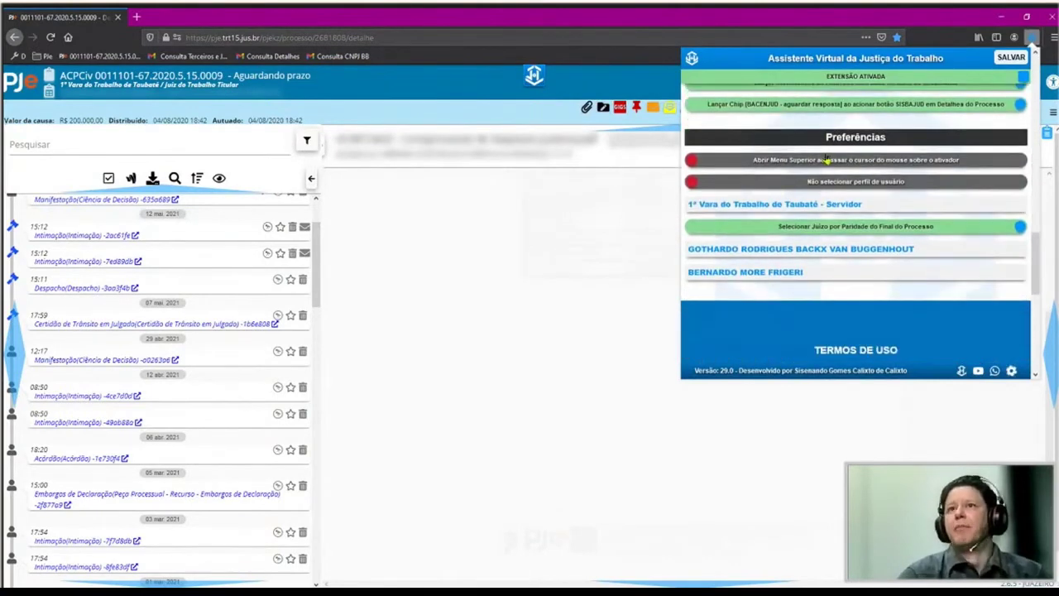
pyautogui.click(823, 161)
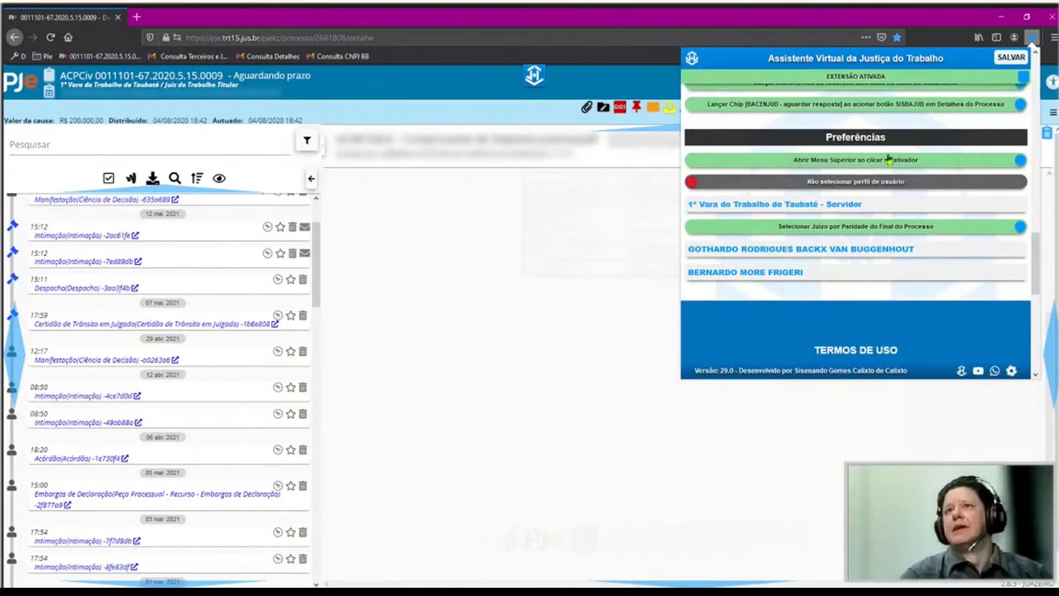
pyautogui.click(877, 159)
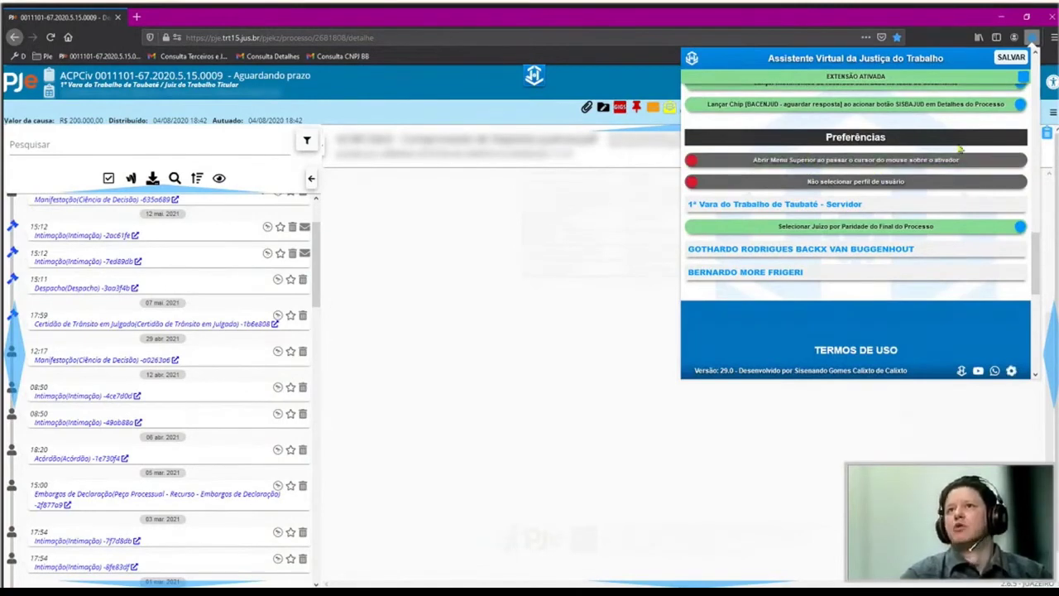
# Test the AVJT quick menu by opening and closing it, then reopen the extension's settings.
pyautogui.click(537, 74)
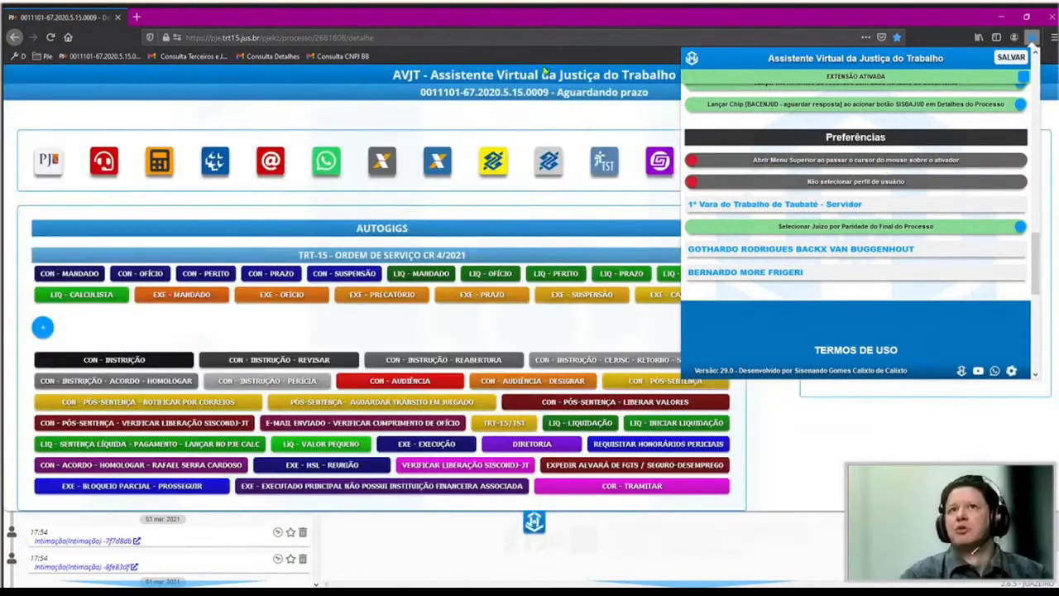
pyautogui.click(582, 122)
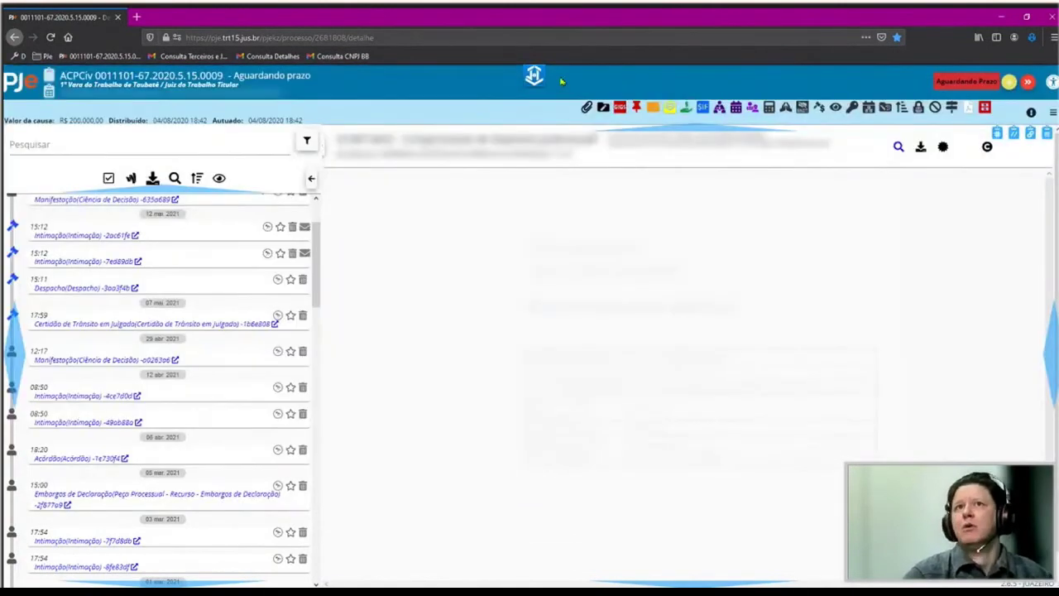
pyautogui.moveTo(534, 76)
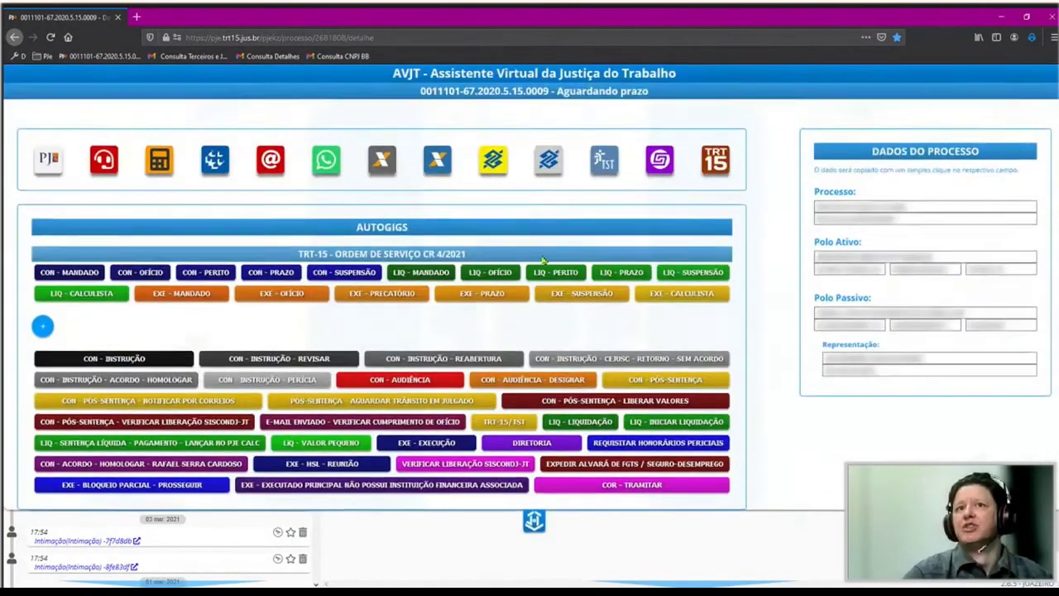
pyautogui.click(528, 123)
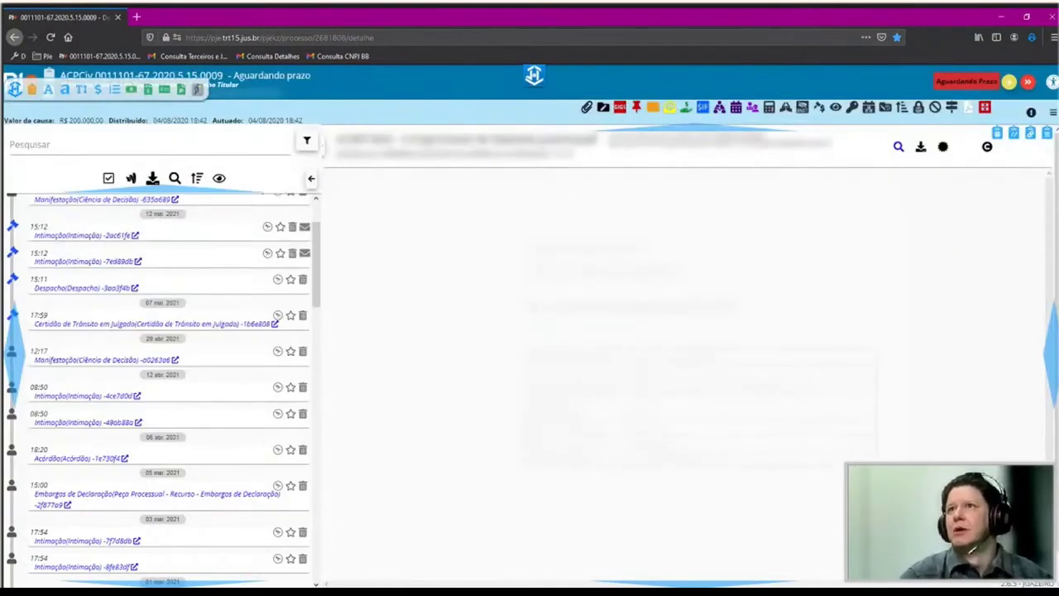
pyautogui.click(1031, 37)
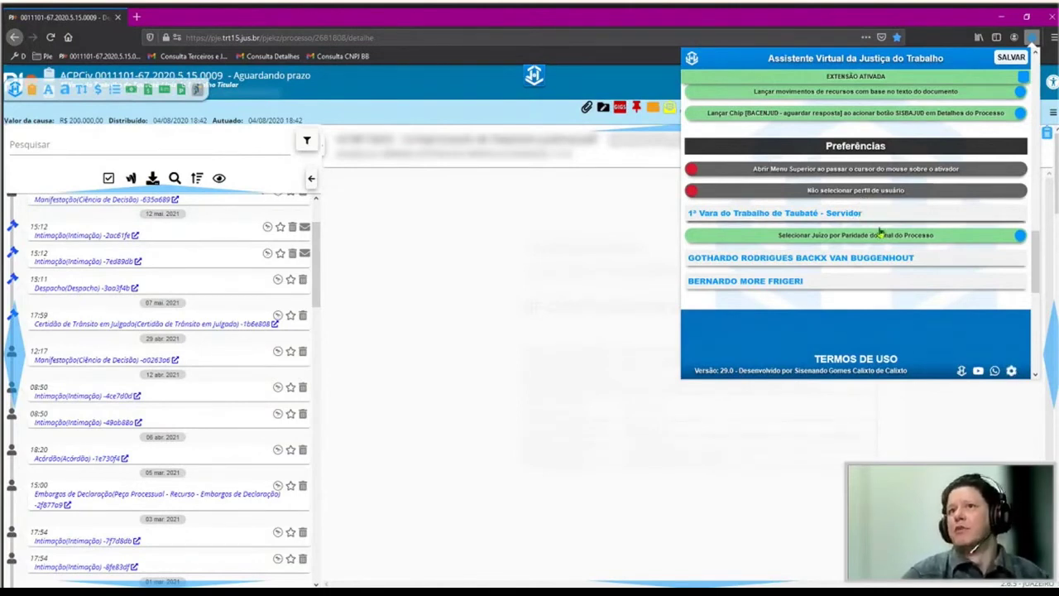
# Turn judge selection by process-number parity off, then back on.
pyautogui.moveTo(863, 213); pyautogui.dragTo(223, 269)
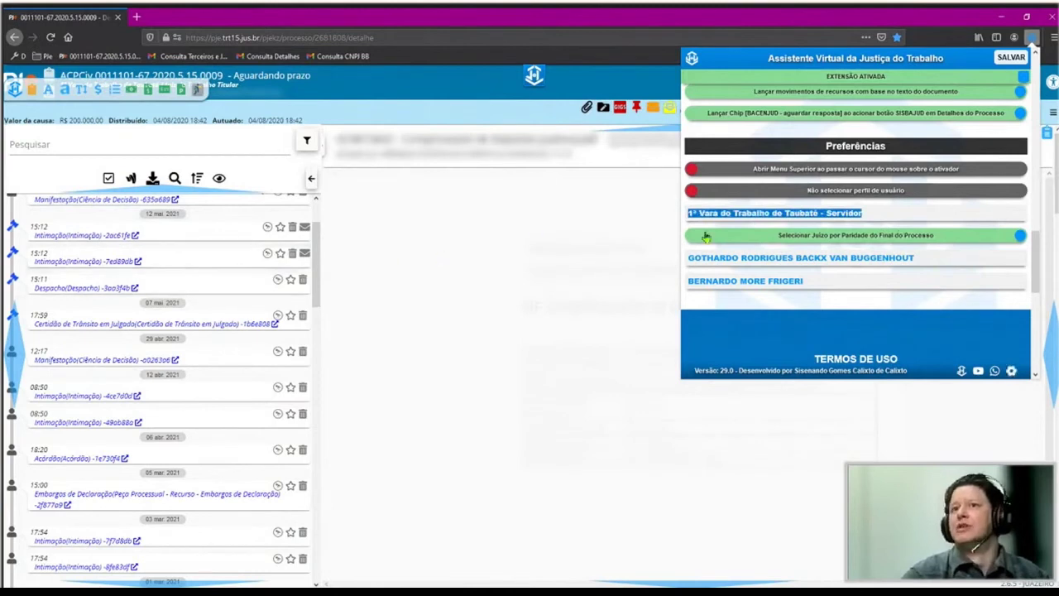
pyautogui.click(879, 212)
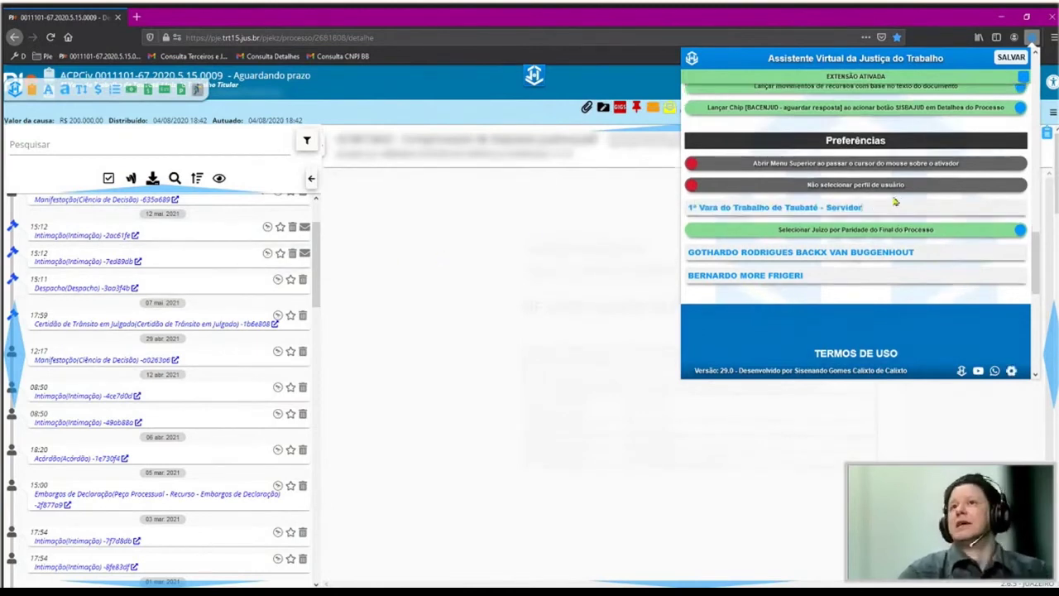
pyautogui.scroll(-2, 873, 194)
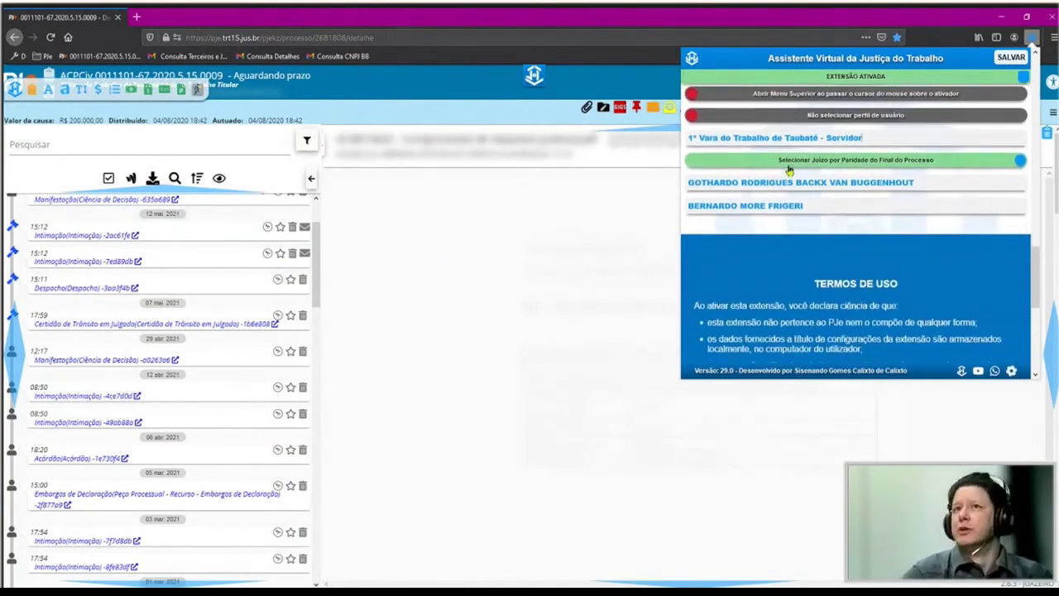
pyautogui.click(941, 163)
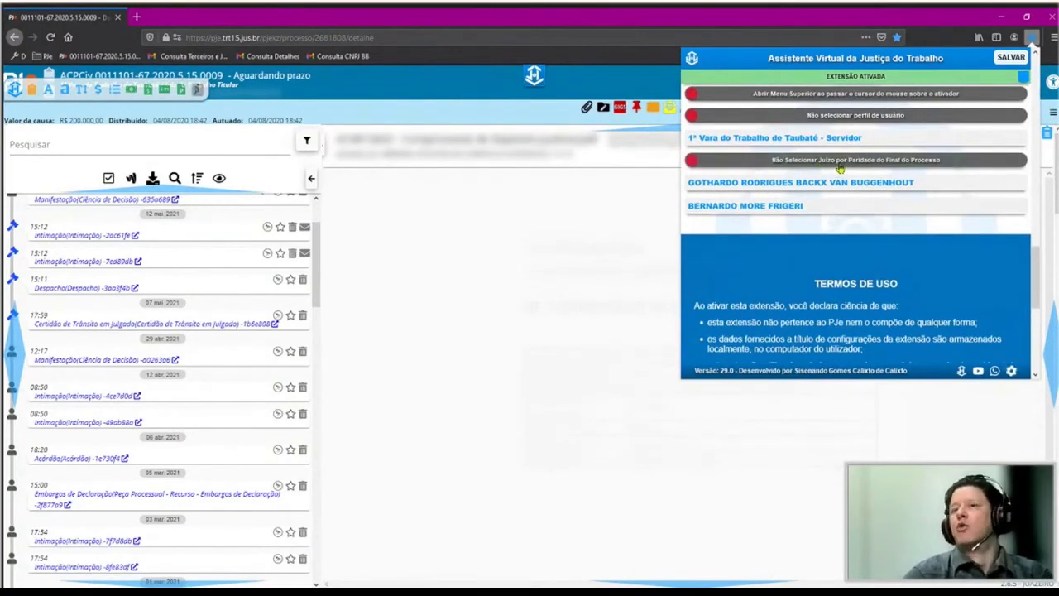
pyautogui.click(901, 164)
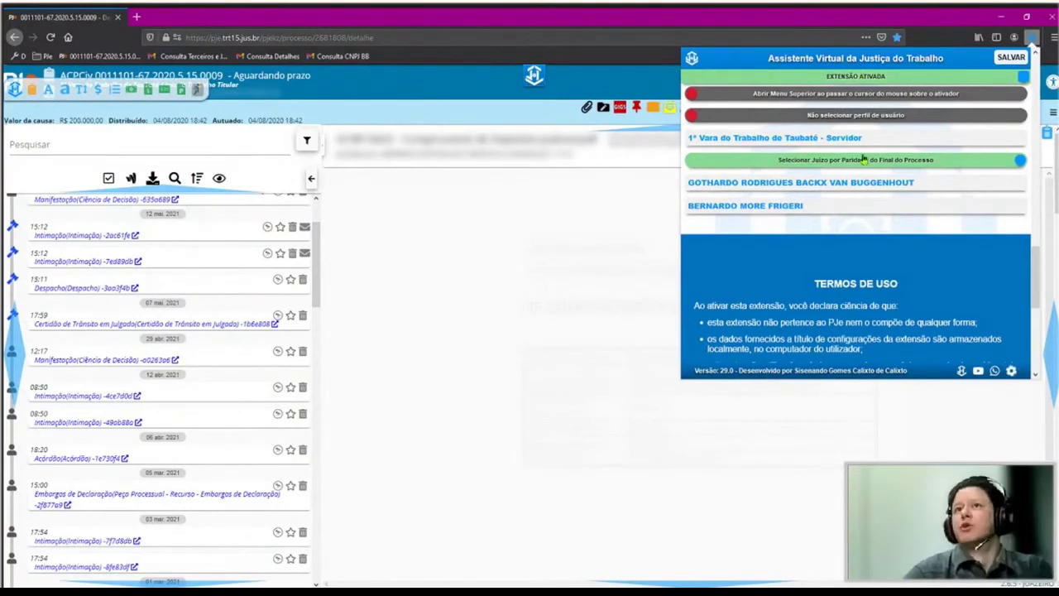
# Close the AVJT settings and return to the process page.
pyautogui.scroll(-5, 870, 243)
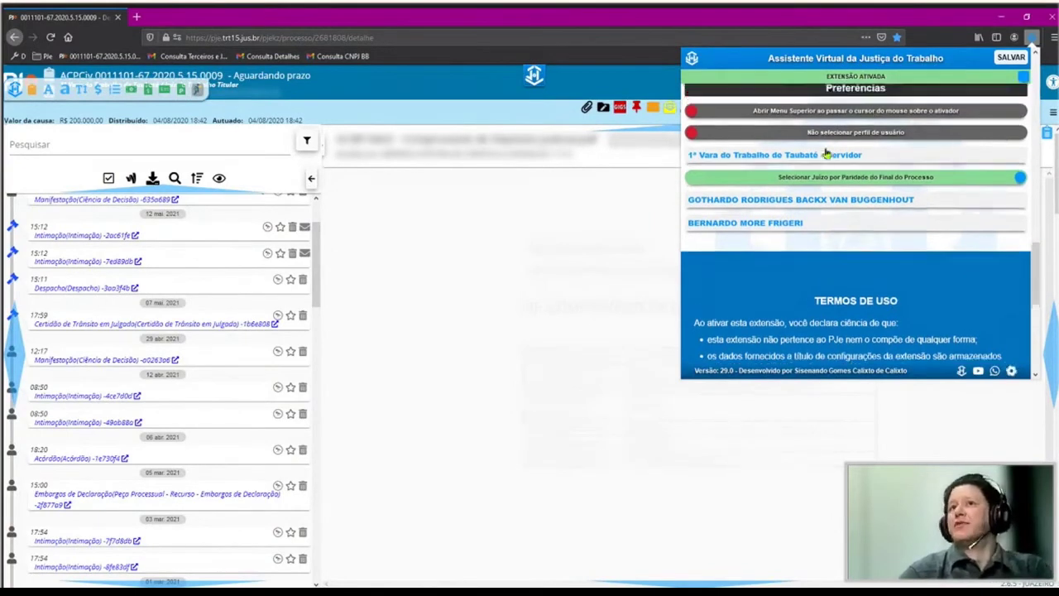
pyautogui.scroll(3, 847, 186)
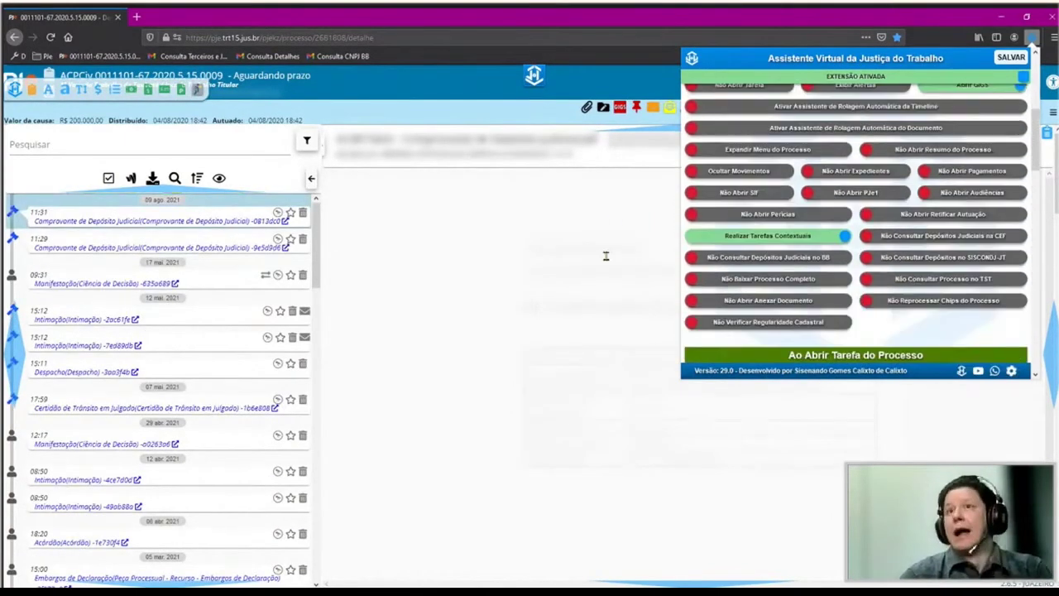
pyautogui.click(503, 265)
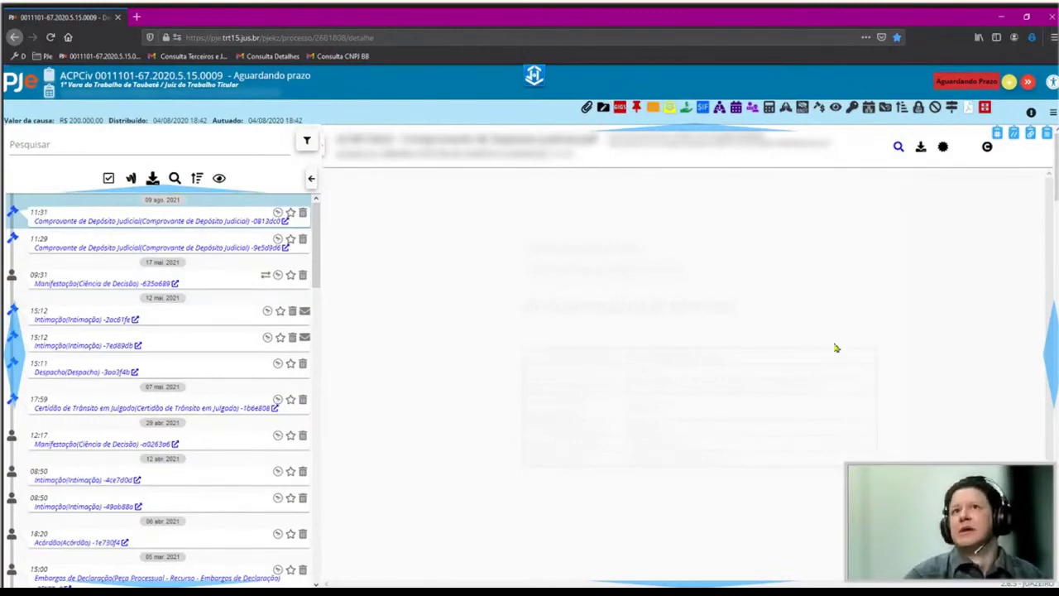
# From the AVJT assistant, launch the CON - PRAZO preset: 5 working days, due 20/08/2021.
pyautogui.click(620, 106)
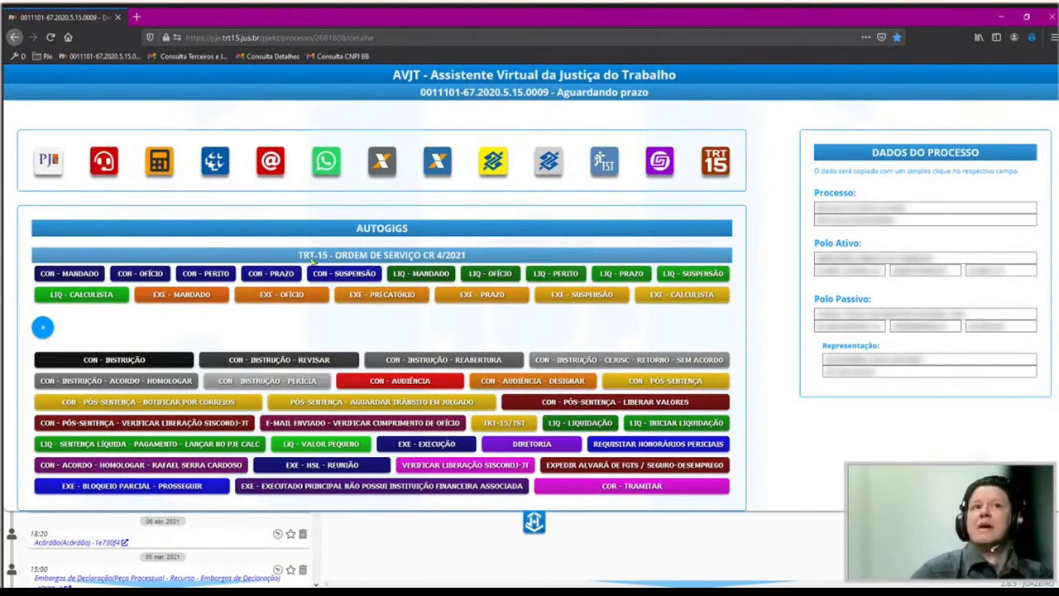
pyautogui.click(68, 274)
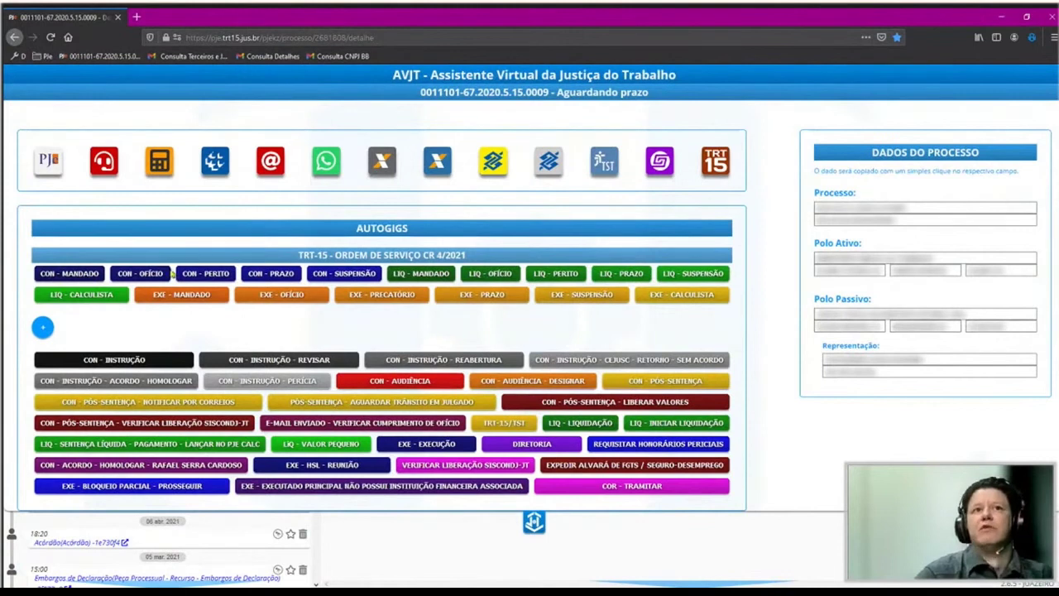
pyautogui.click(255, 276)
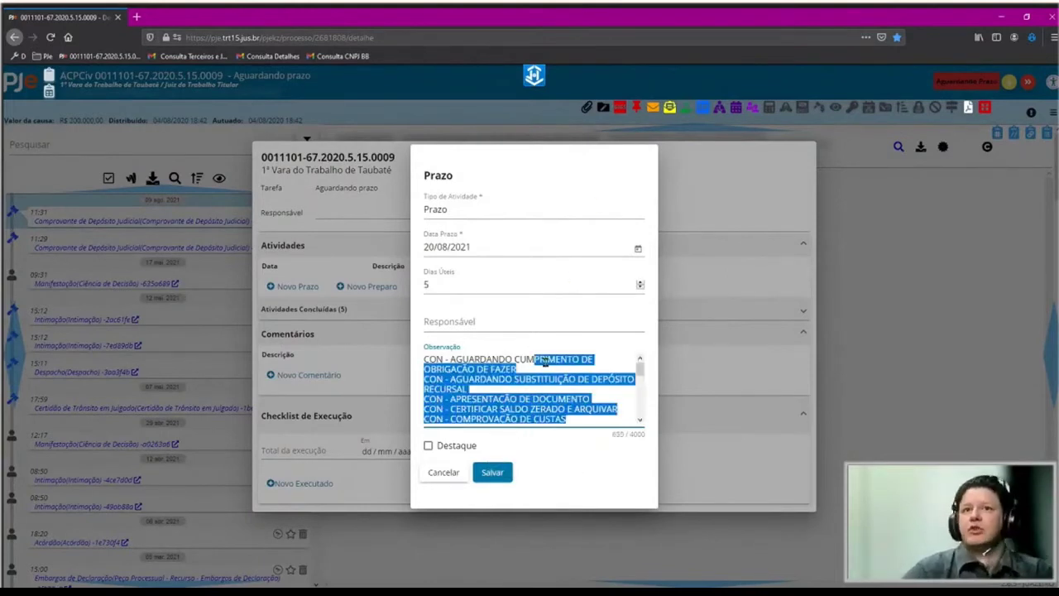
# Select the observation 'CON - AGUARDANDO CUMPRIMENTO DE OBRIGAÇÃO DE FAZER', then cancel the Prazo dialog.
pyautogui.tripleClick(520, 367)
pyautogui.hotkey('ctrl', 'c')
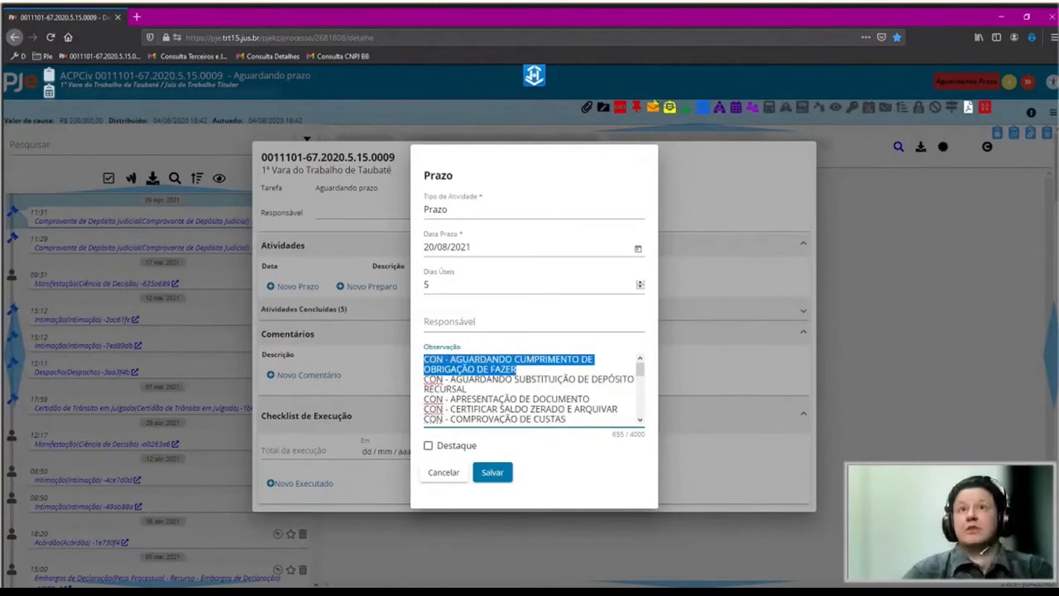
pyautogui.click(562, 73)
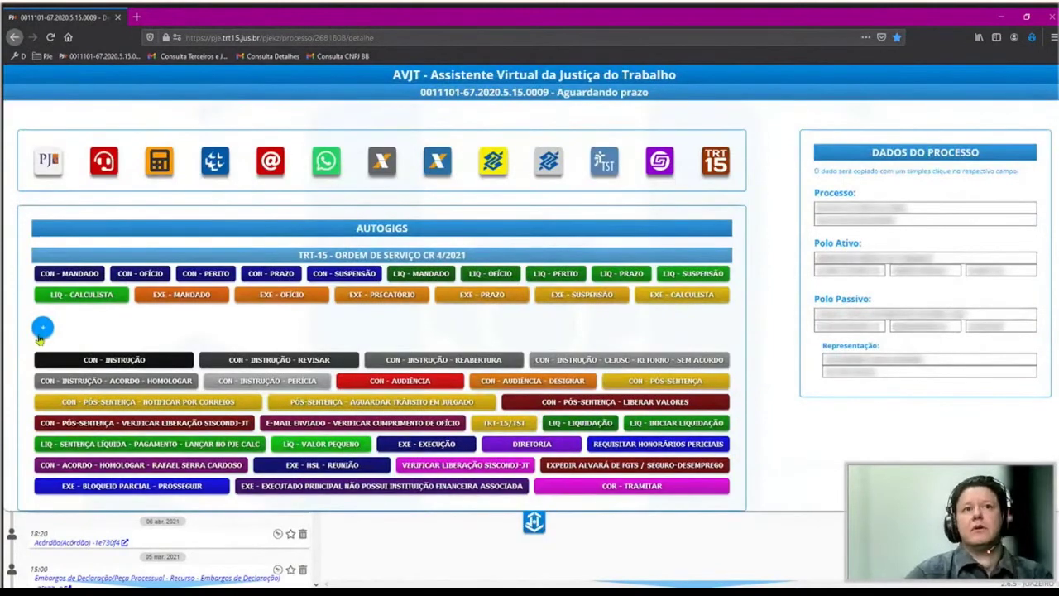
# Start a new AUTOGIGS shortcut of type Prazo, set to Não Salvar.
pyautogui.click(40, 331)
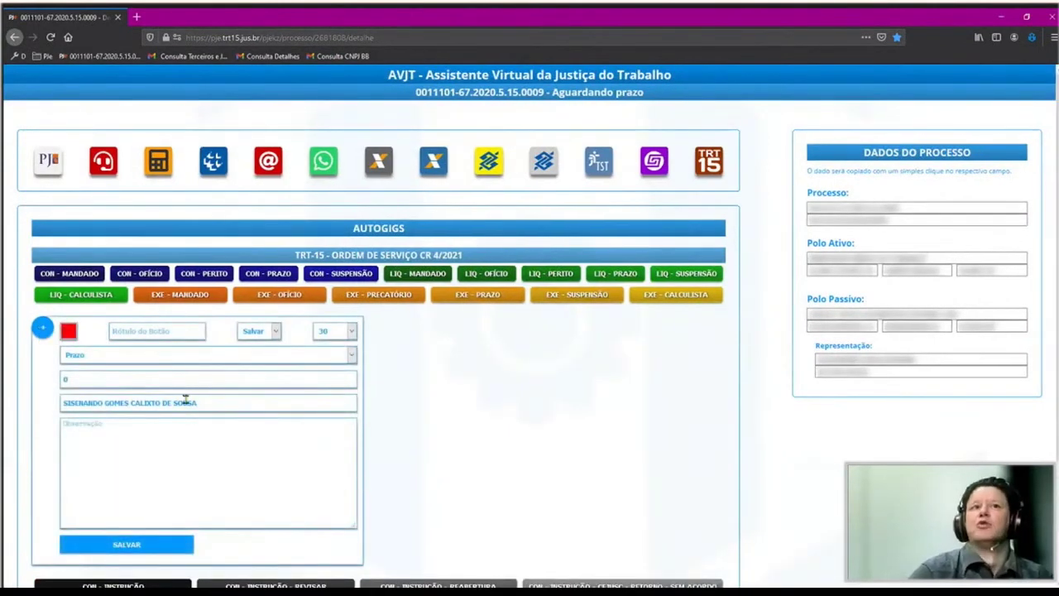
pyautogui.click(69, 332)
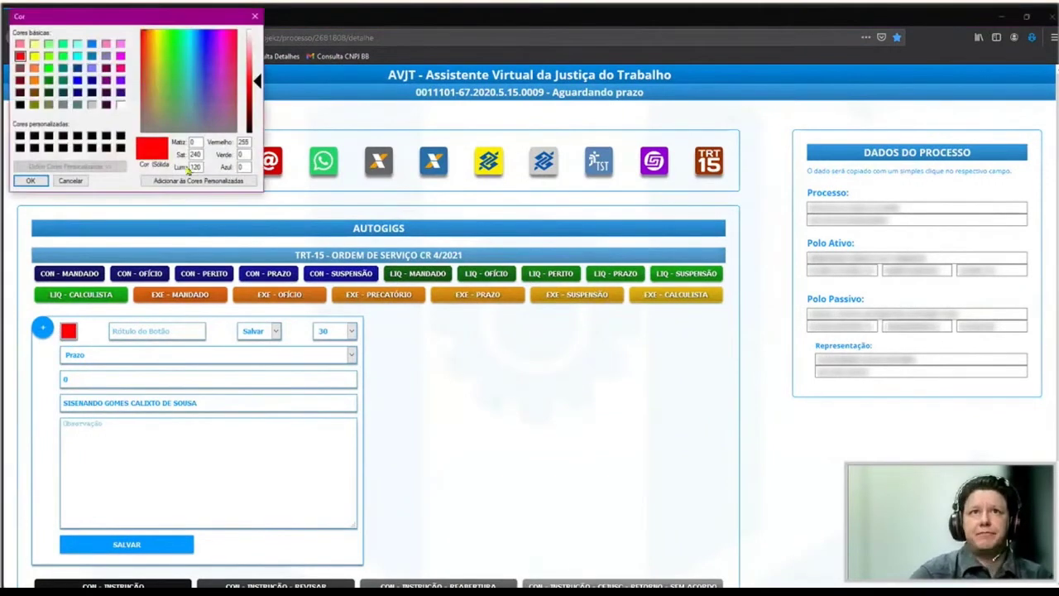
pyautogui.click(254, 17)
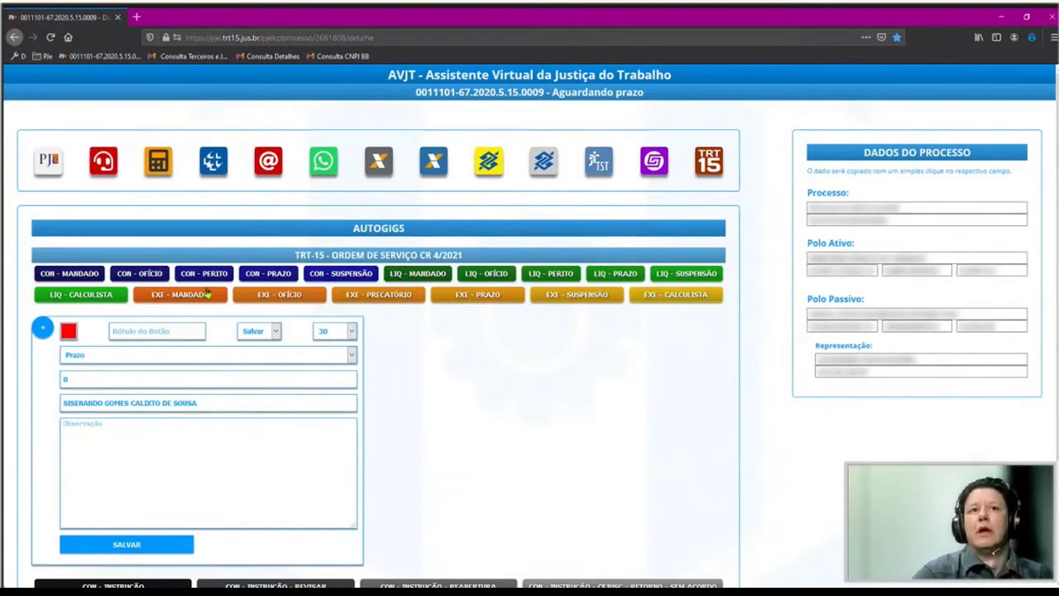
pyautogui.click(268, 336)
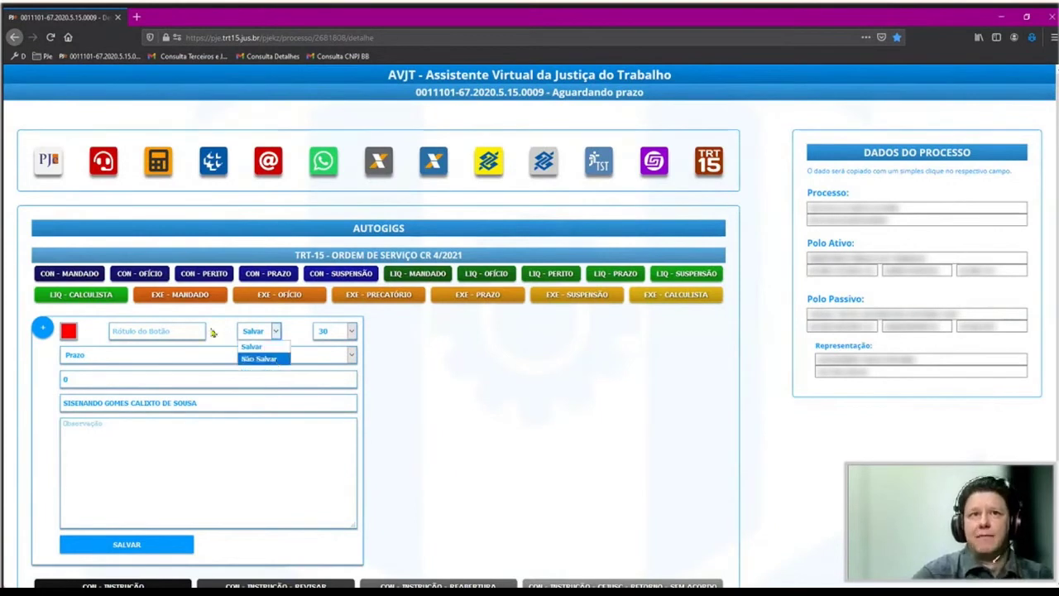
pyautogui.click(273, 360)
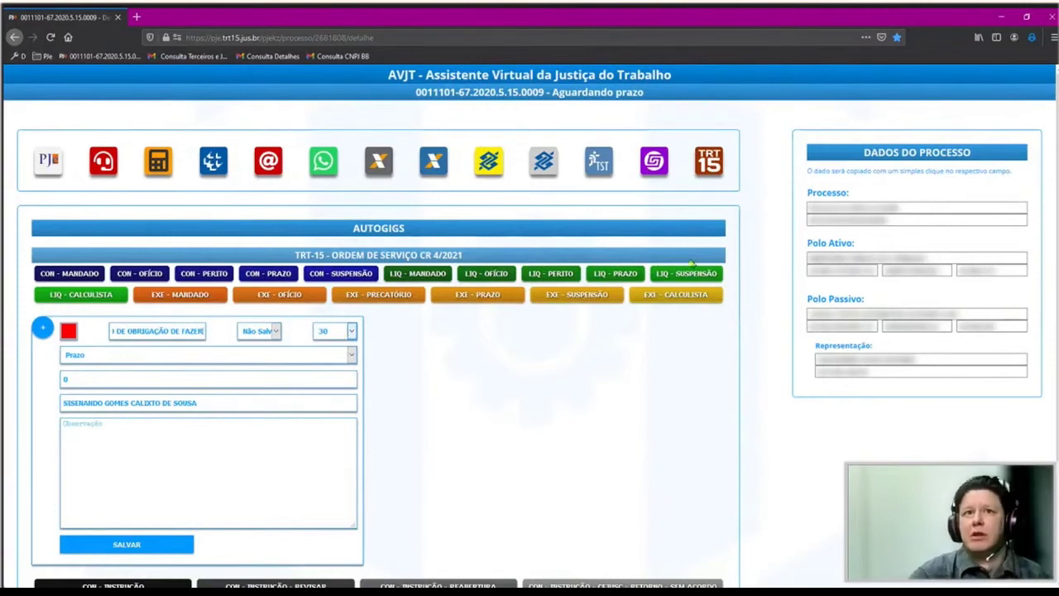
pyautogui.click(142, 355)
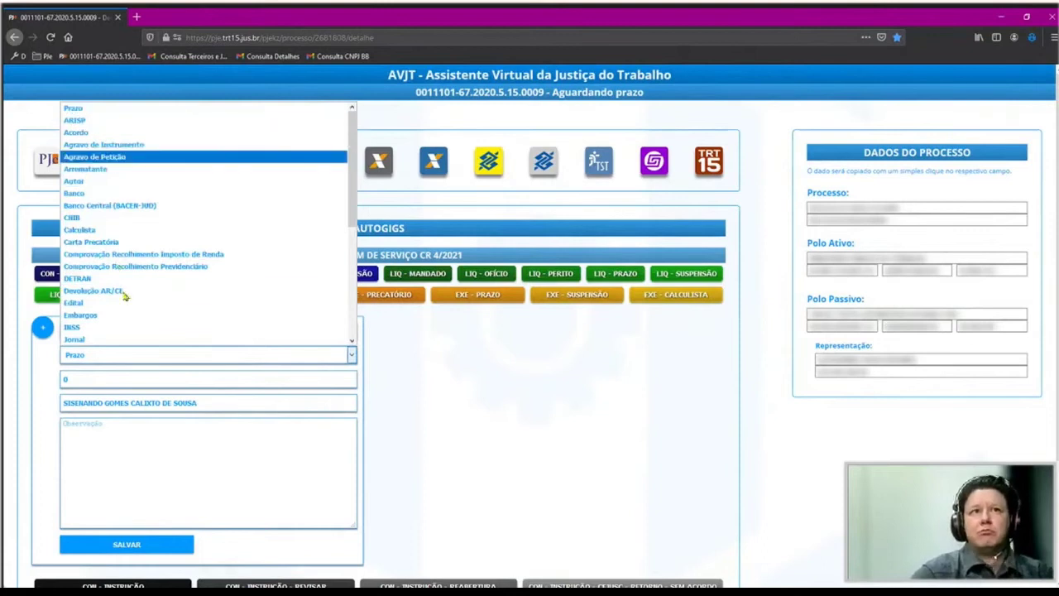
pyautogui.click(224, 408)
# Paste 'CON - AGUARDANDO CUMPRIMENTO DE OBRIGAÇÃO DE FAZER' into the shortcut's Observação field.
pyautogui.hotkey('ctrl', 'a')
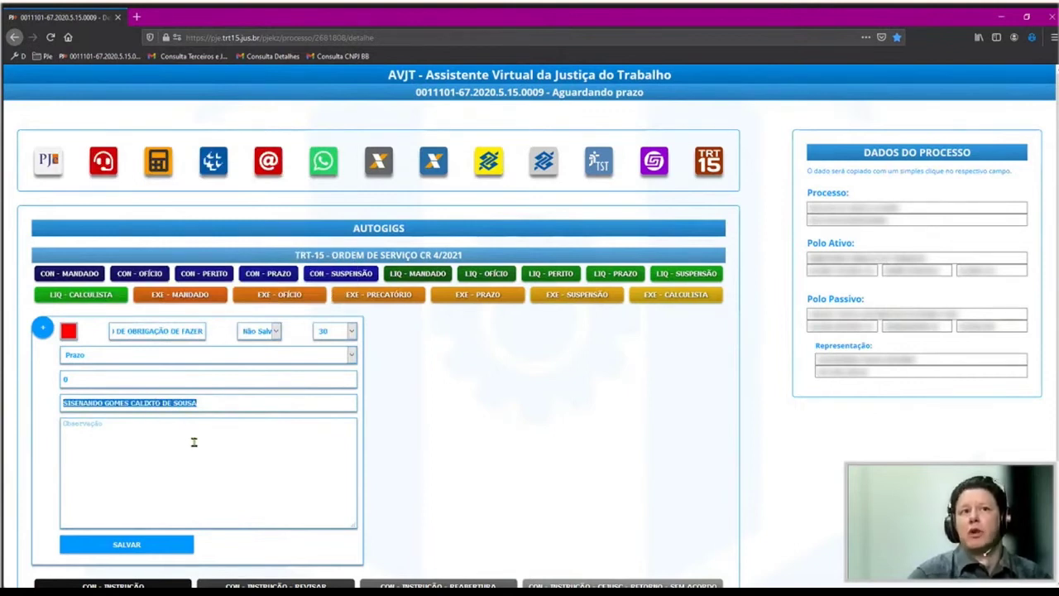
pyautogui.click(116, 395)
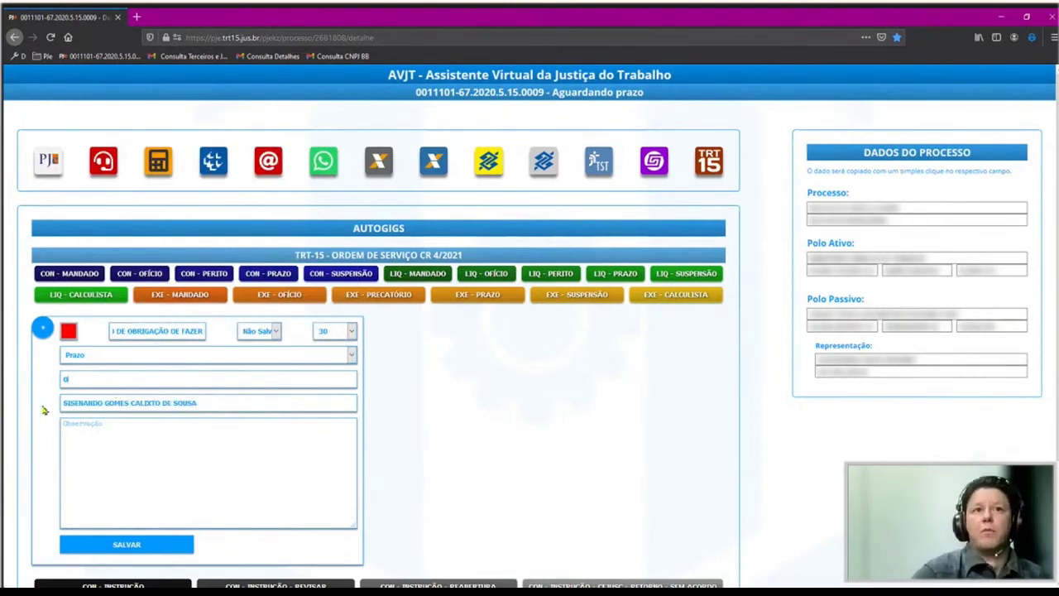
pyautogui.hotkey('shift', 'Tab')
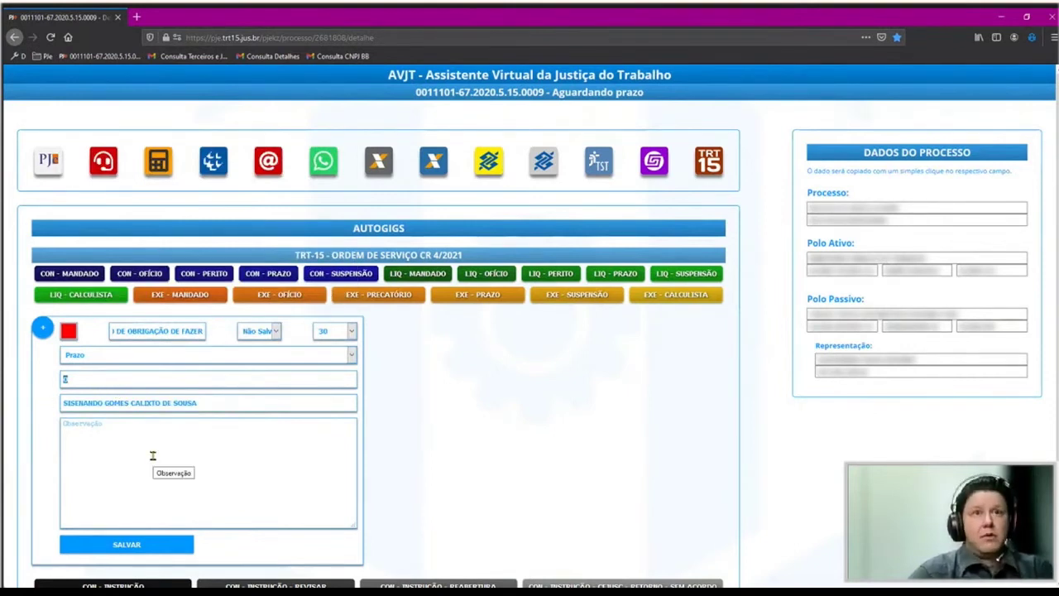
pyautogui.hotkey('ctrl', 'v')
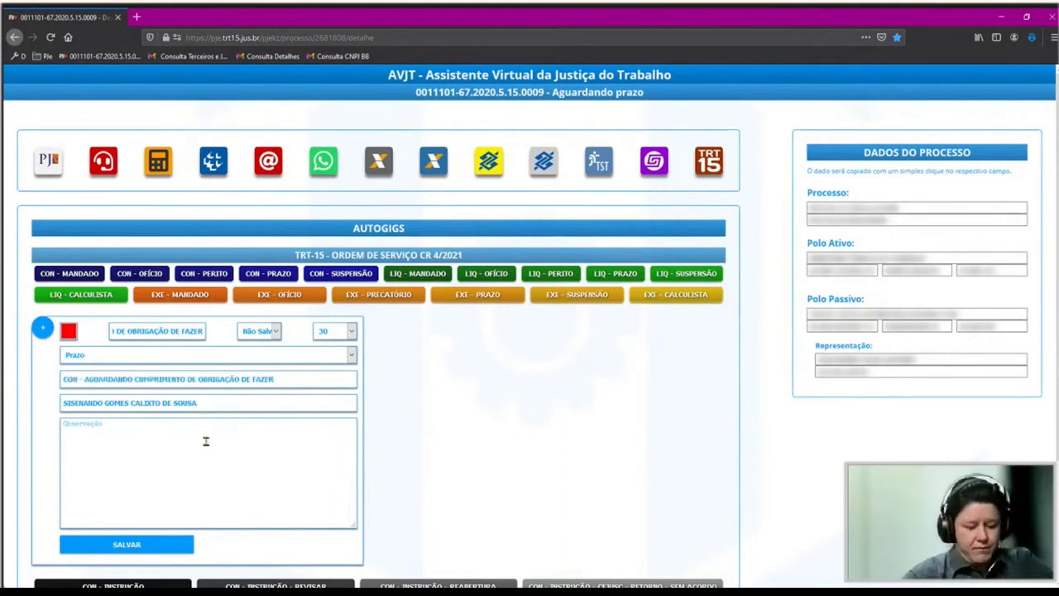
pyautogui.hotkey('ctrl', 'z')
pyautogui.click(206, 446)
pyautogui.hotkey('ctrl', 'v')
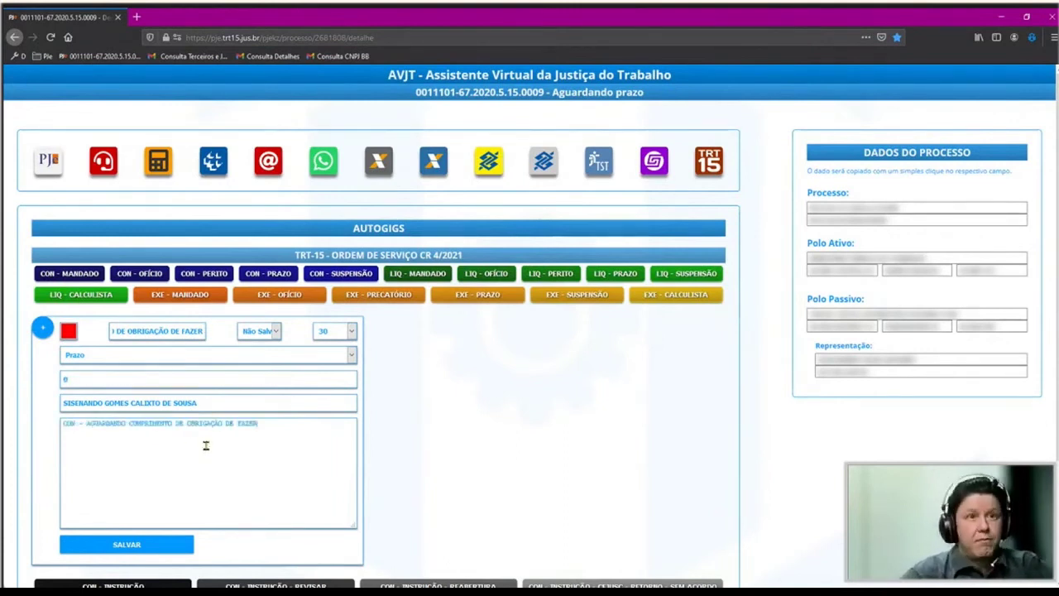
# Give the shortcut a pink colour and save it.
pyautogui.click(151, 545)
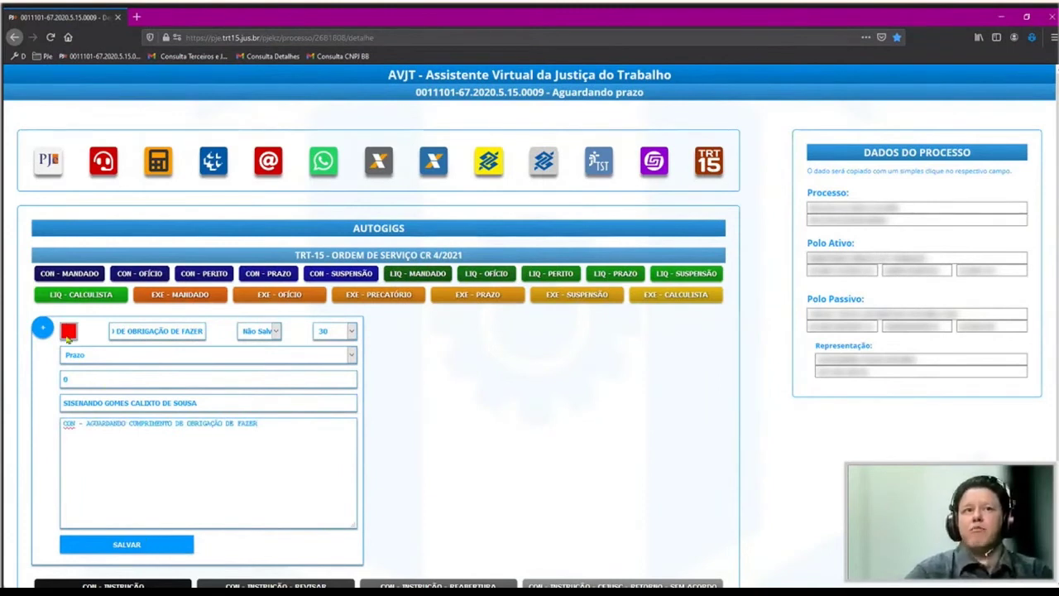
pyautogui.click(121, 68)
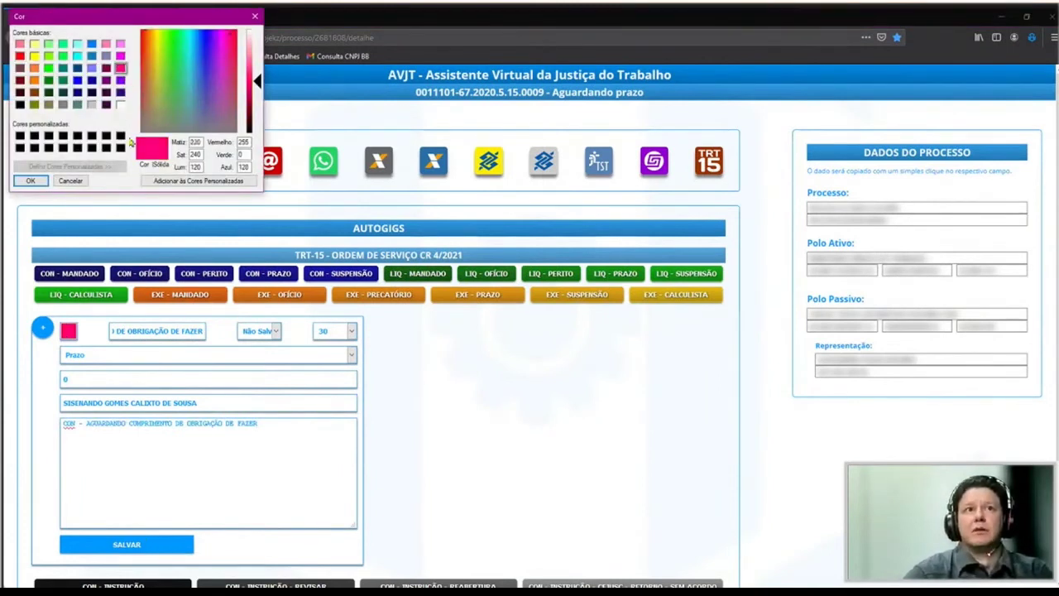
pyautogui.click(30, 181)
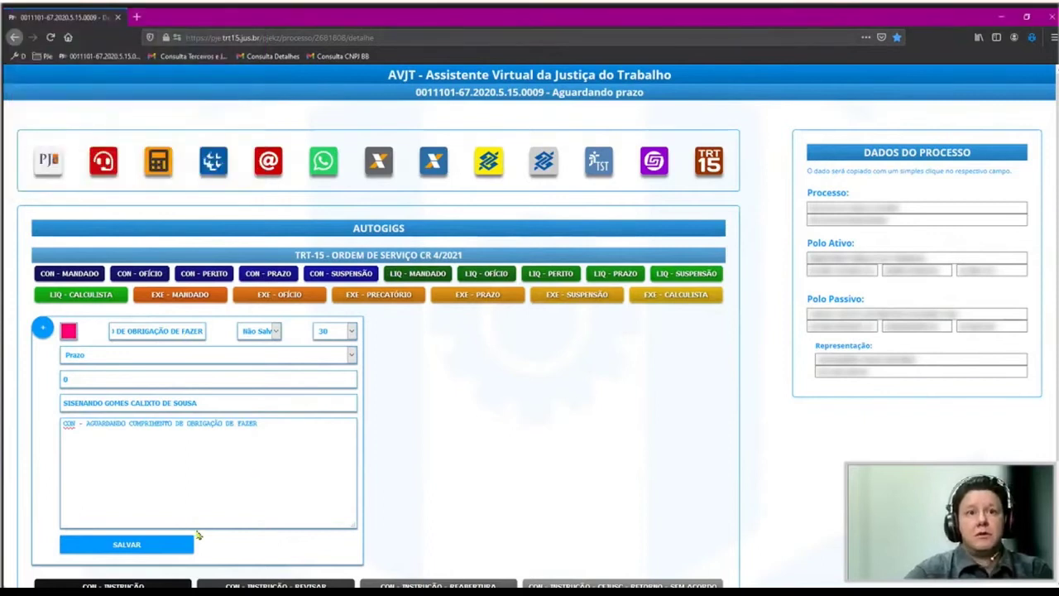
pyautogui.click(128, 546)
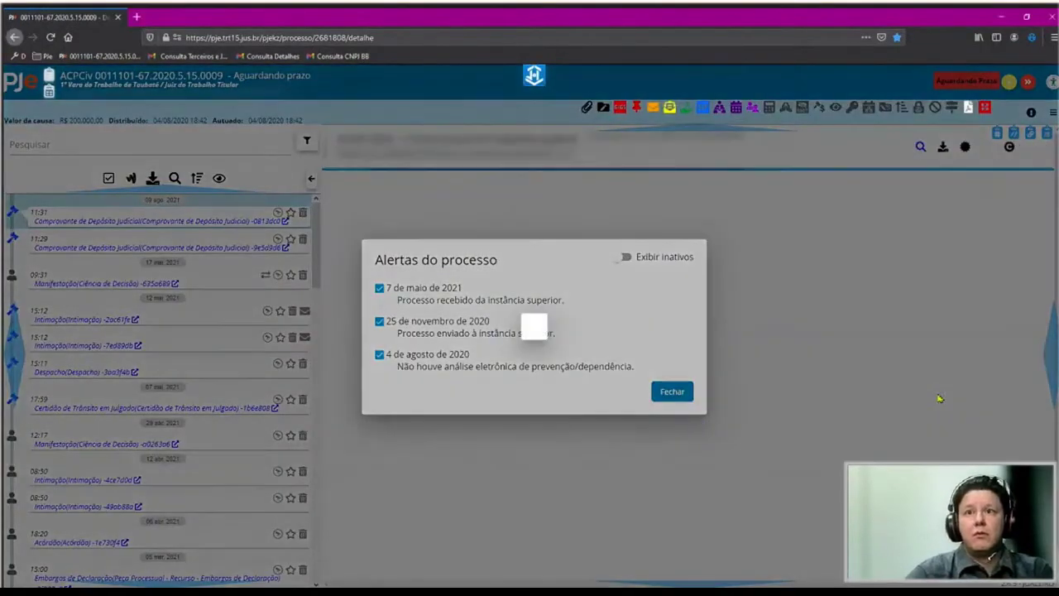
# Run the pink OBRIGAÇÃO DE FAZER shortcut on the process, then show its Editar/Remover options.
pyautogui.click(534, 75)
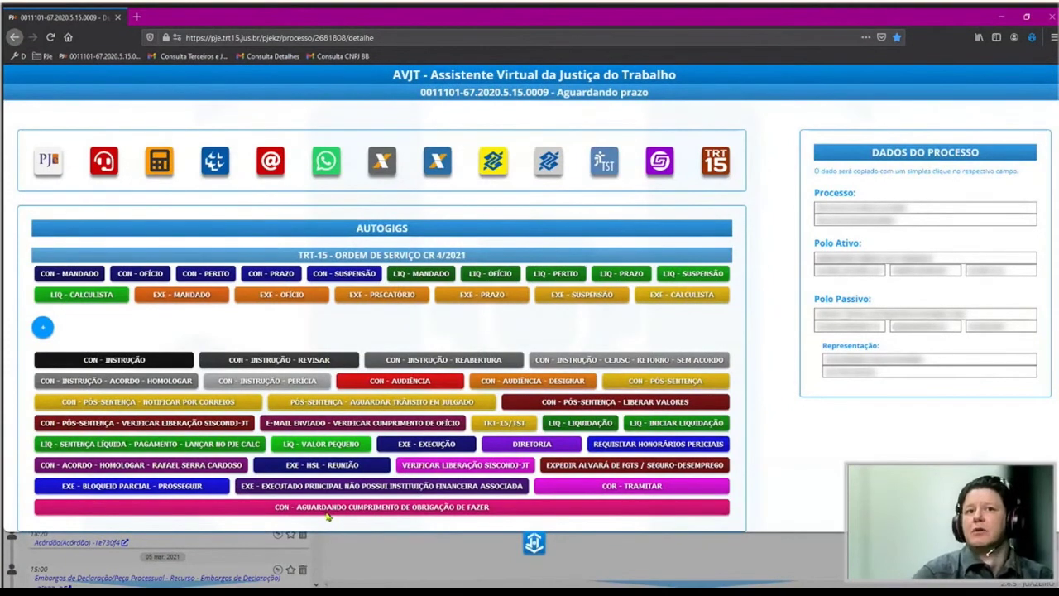
pyautogui.click(326, 512)
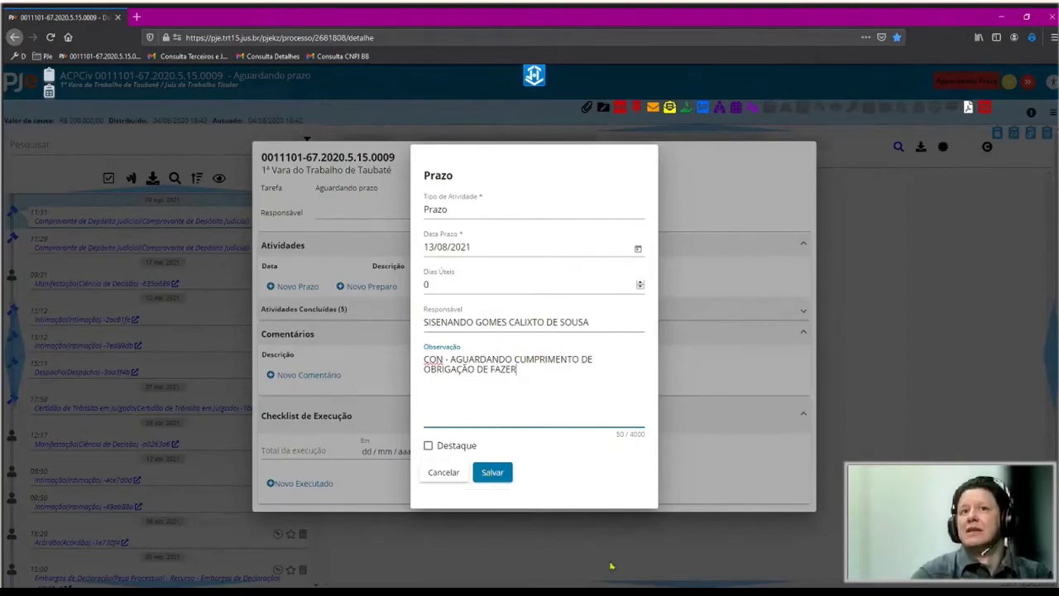
pyautogui.click(495, 476)
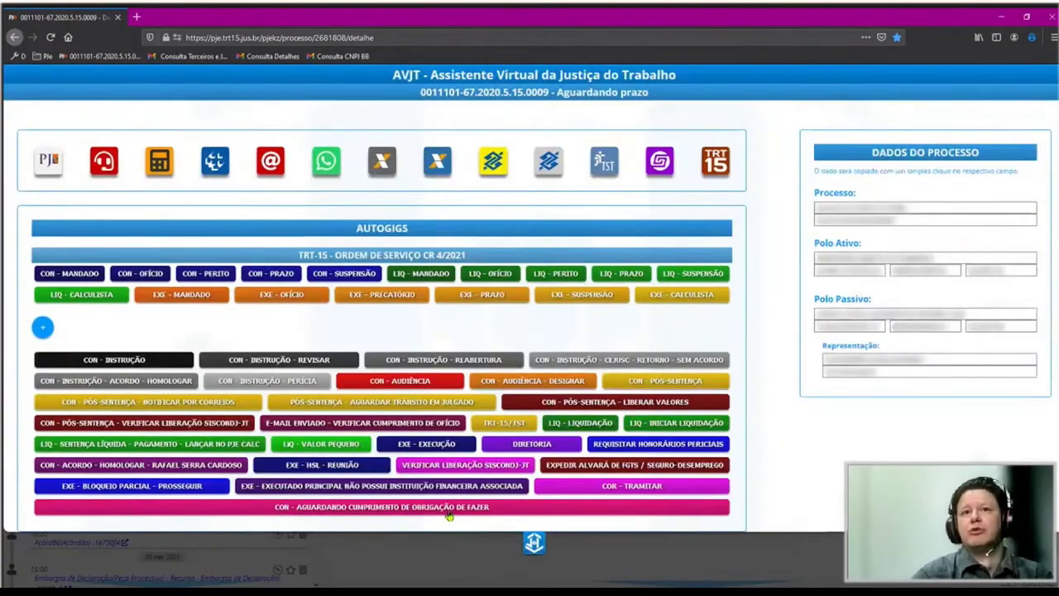
pyautogui.rightClick(447, 515)
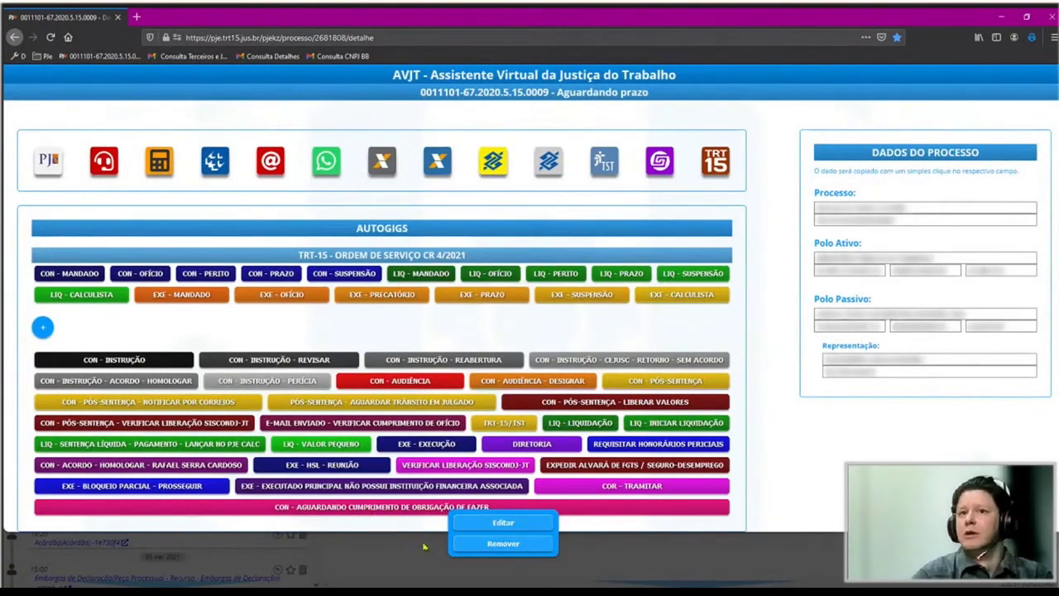
# Edit the pink OBRIGAÇÃO DE FAZER shortcut so it saves automatically (Salvar).
pyautogui.click(515, 529)
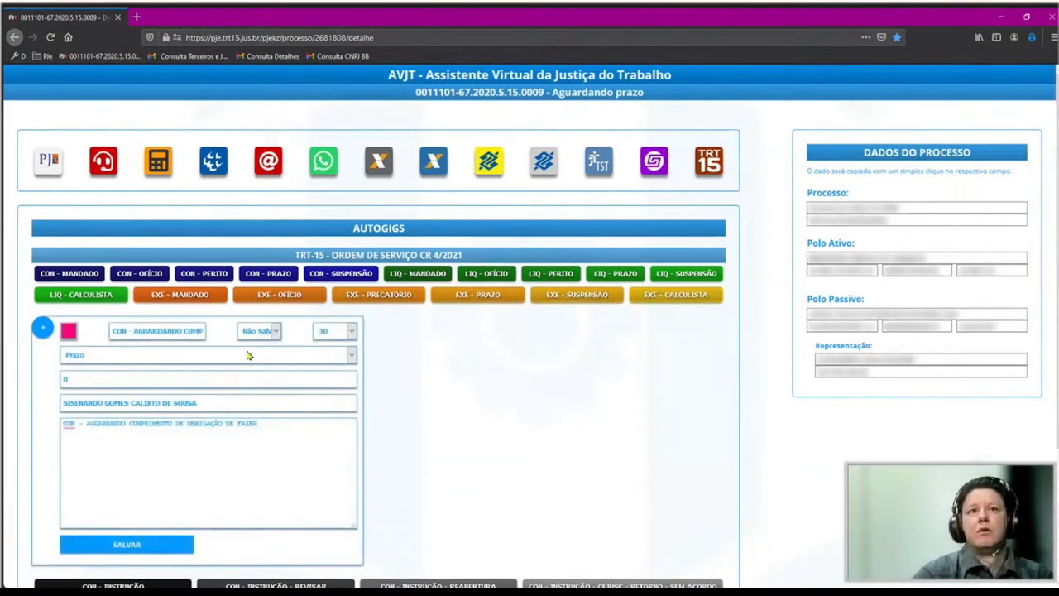
pyautogui.click(258, 331)
pyautogui.click(250, 345)
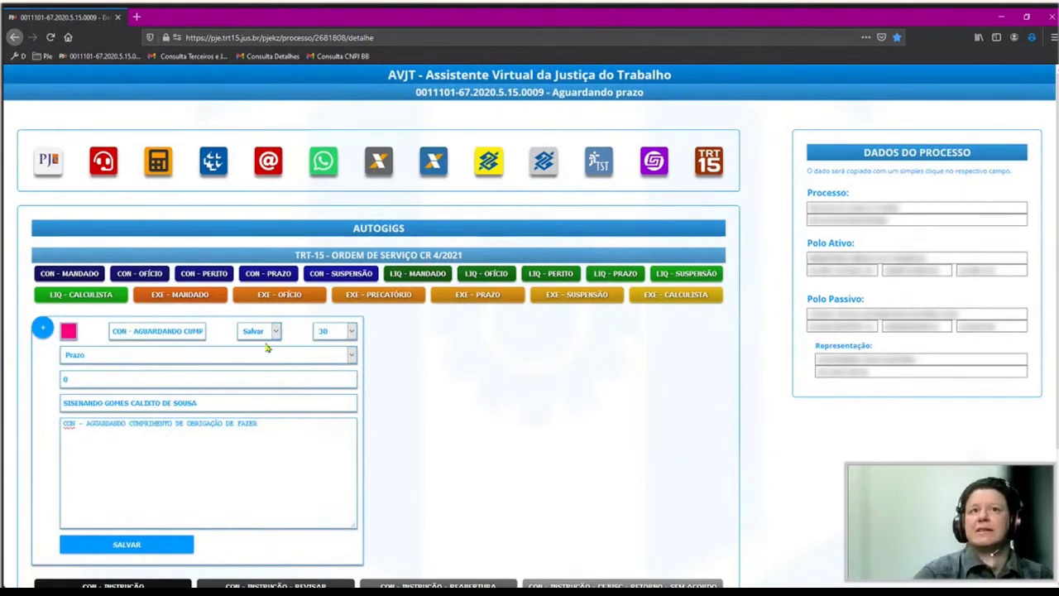
pyautogui.click(137, 551)
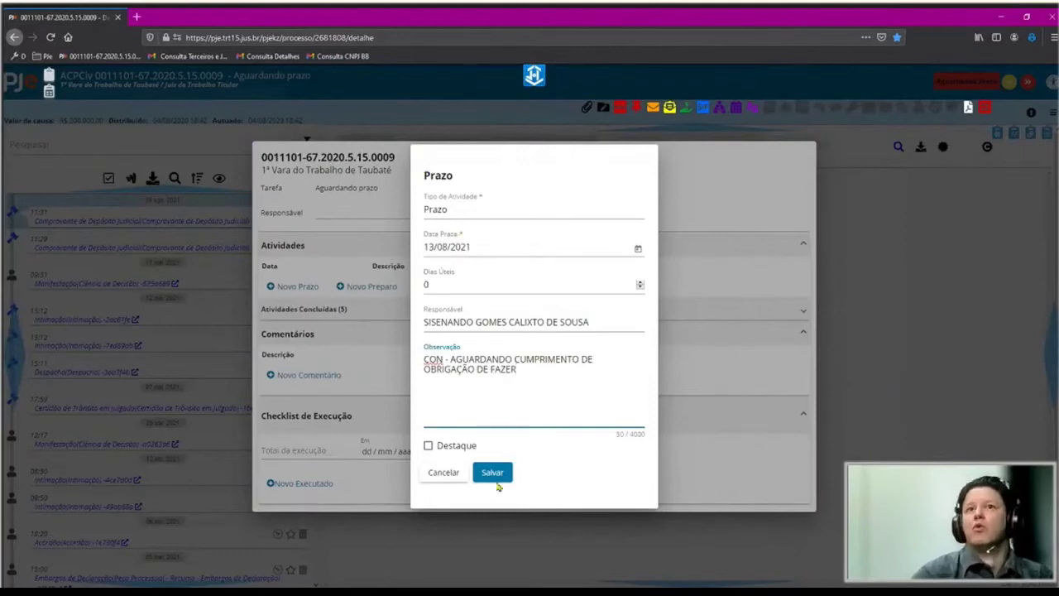
# Save the pre-filled deadline on the process and open a new AUTOGIGS shortcut form.
pyautogui.click(489, 472)
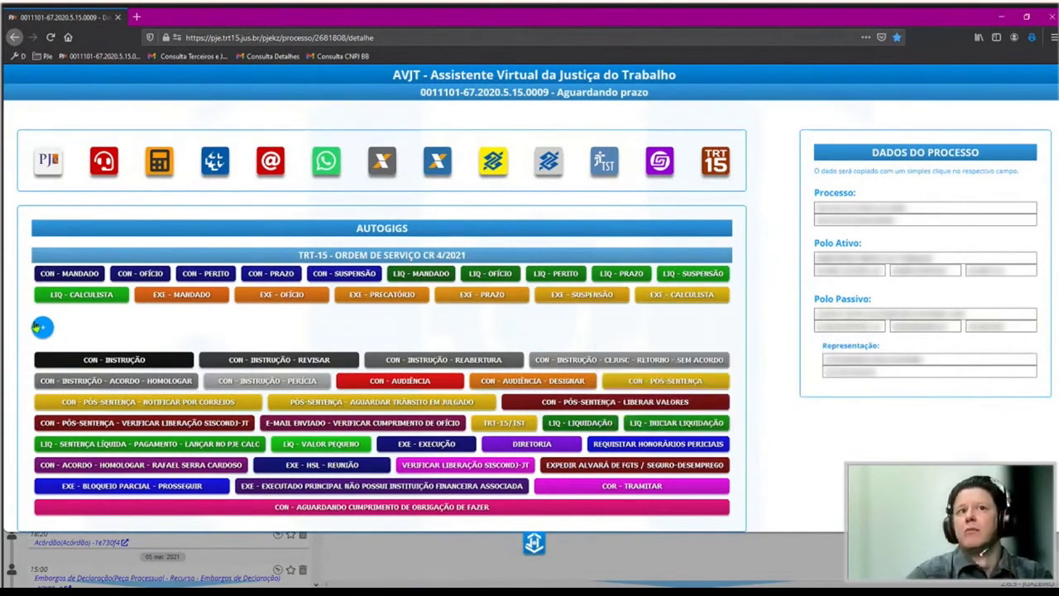
pyautogui.click(43, 328)
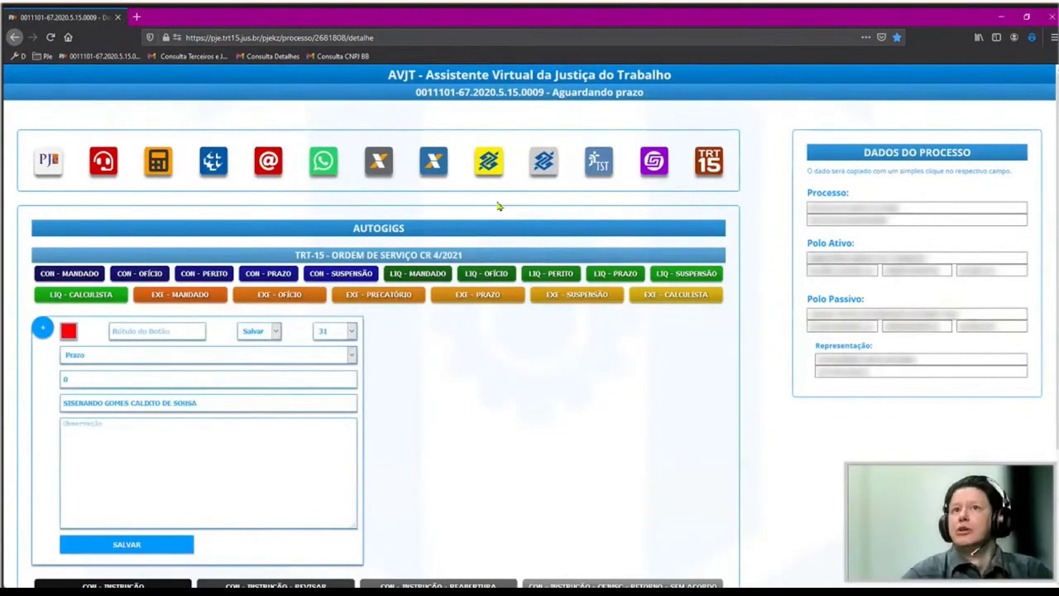
pyautogui.click(465, 294)
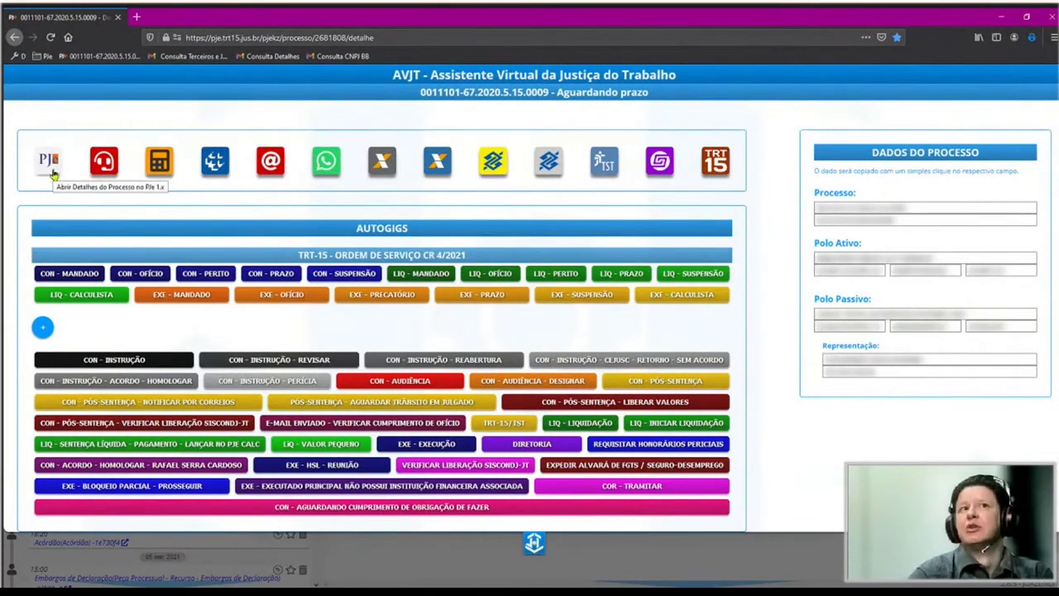
pyautogui.click(50, 174)
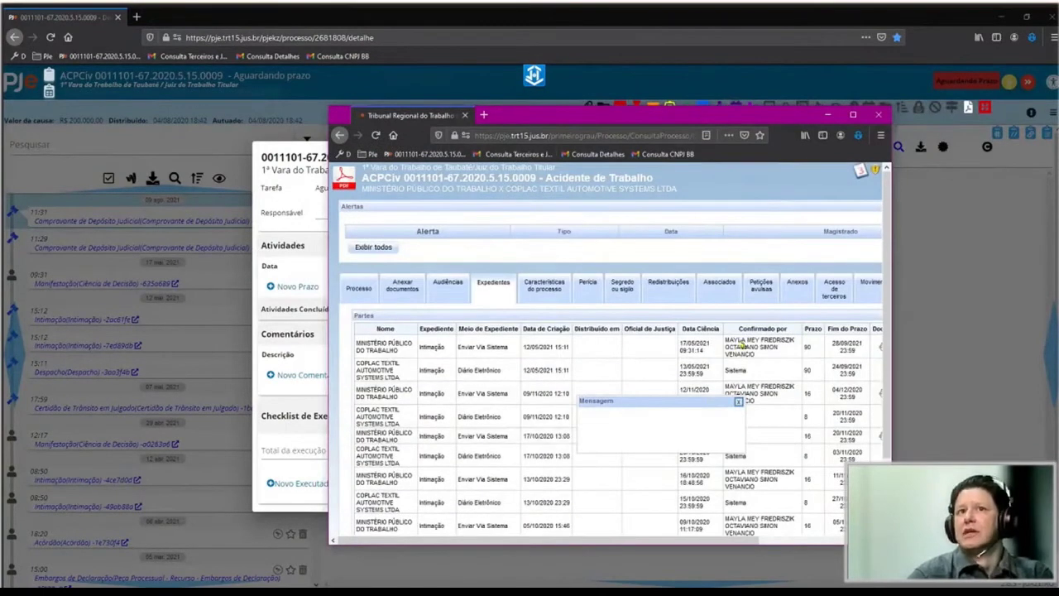
pyautogui.click(357, 291)
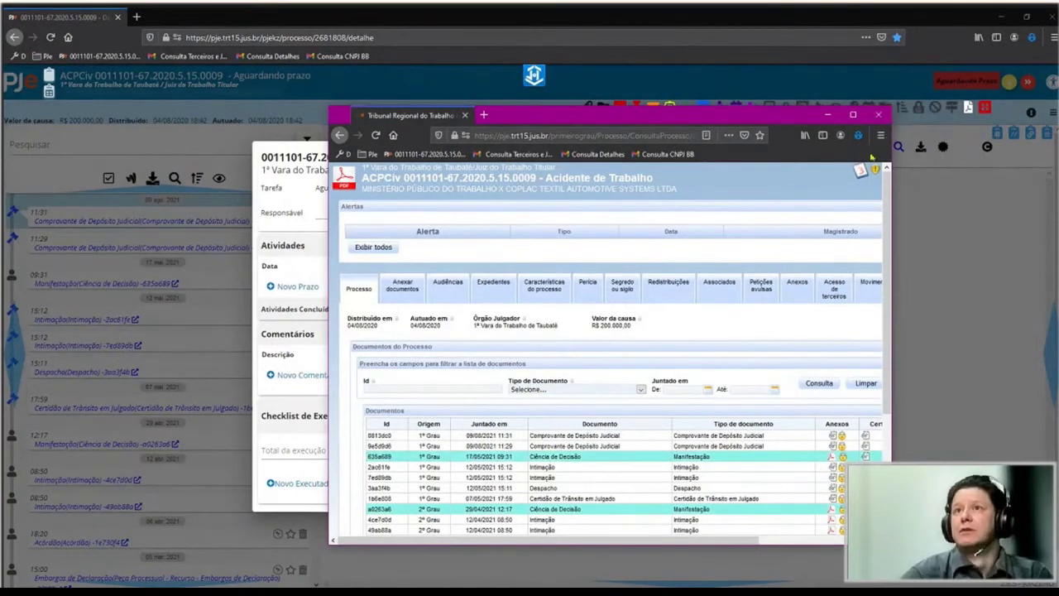
pyautogui.click(878, 114)
pyautogui.click(534, 75)
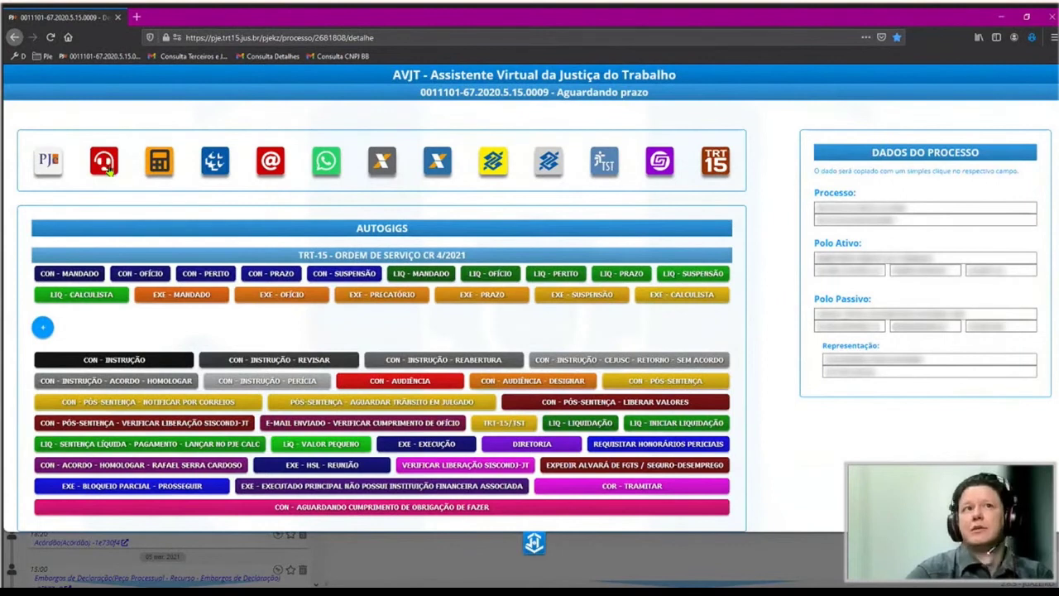
# Start an AVJT support ticket and paste its generated message into a blank Notepad.
pyautogui.click(105, 163)
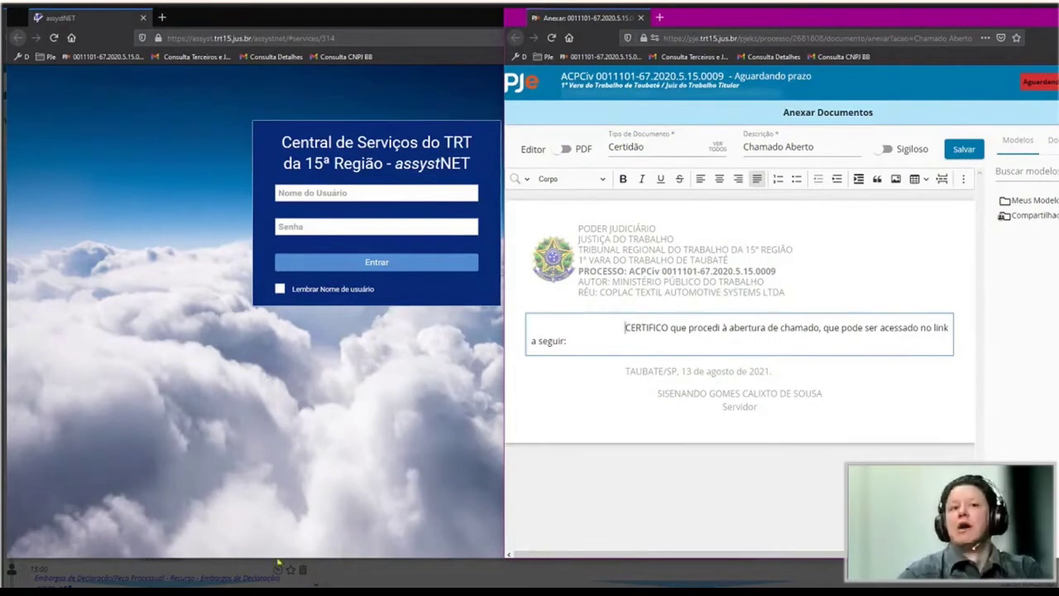
pyautogui.click(331, 586)
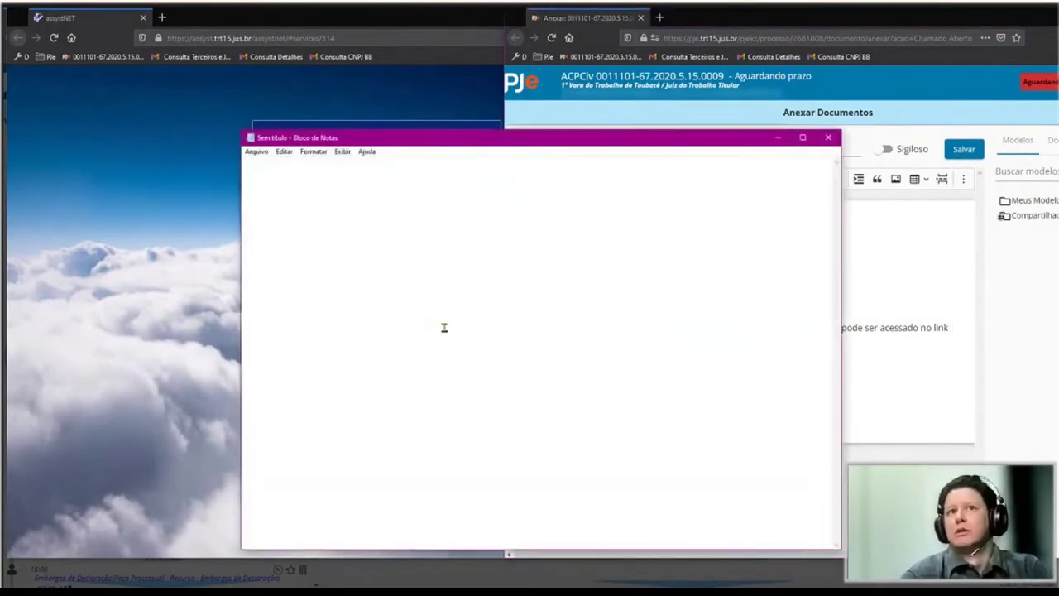
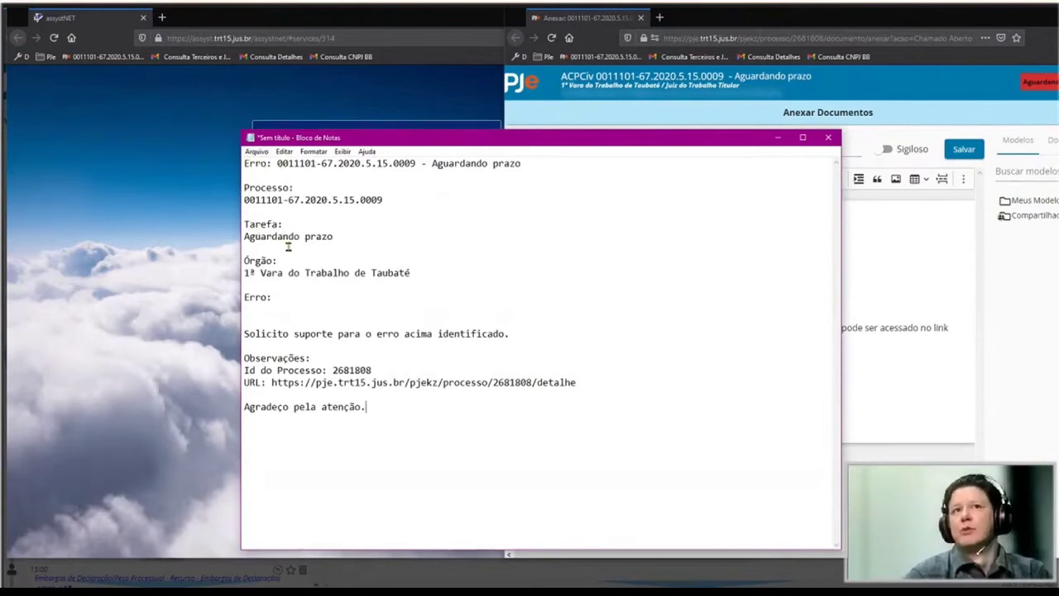
# Type test text under Erro, undo it, and close Notepad.
pyautogui.click(274, 307)
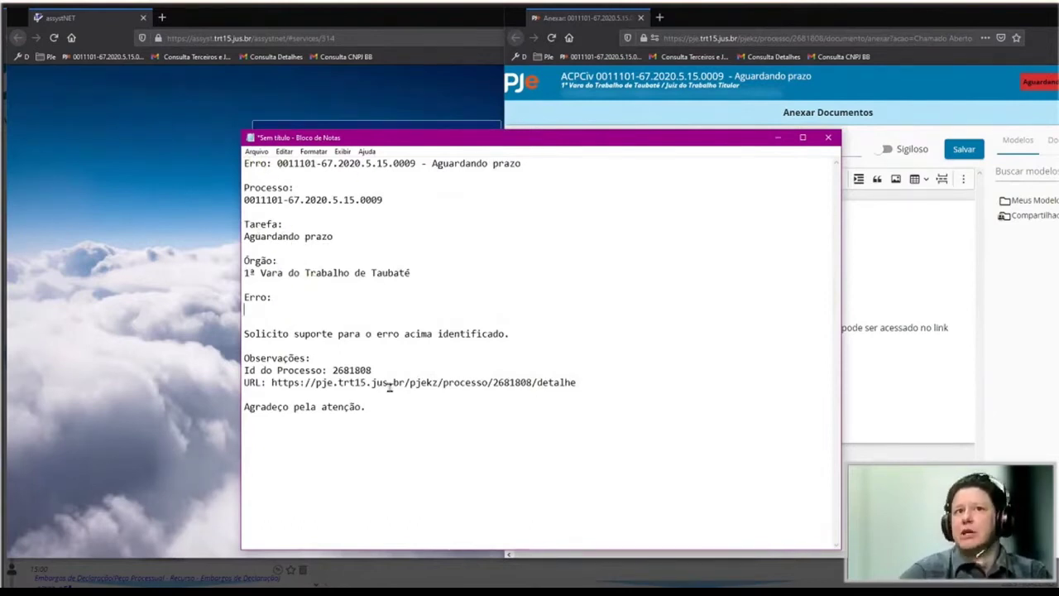
pyautogui.write('rutfryrt')
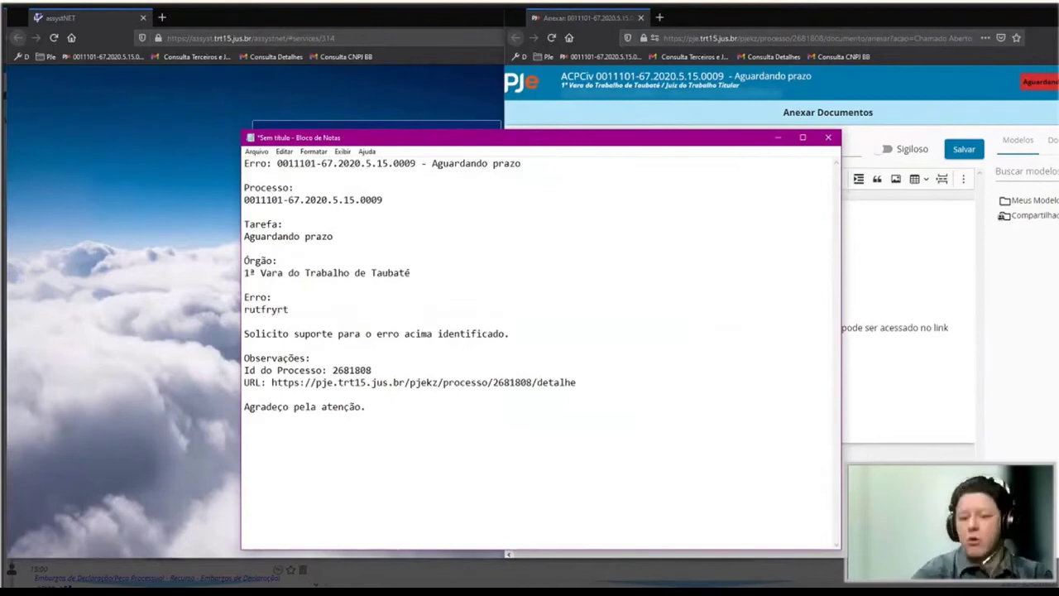
pyautogui.hotkey('ctrl', 'z')
pyautogui.hotkey('alt', 'F4')
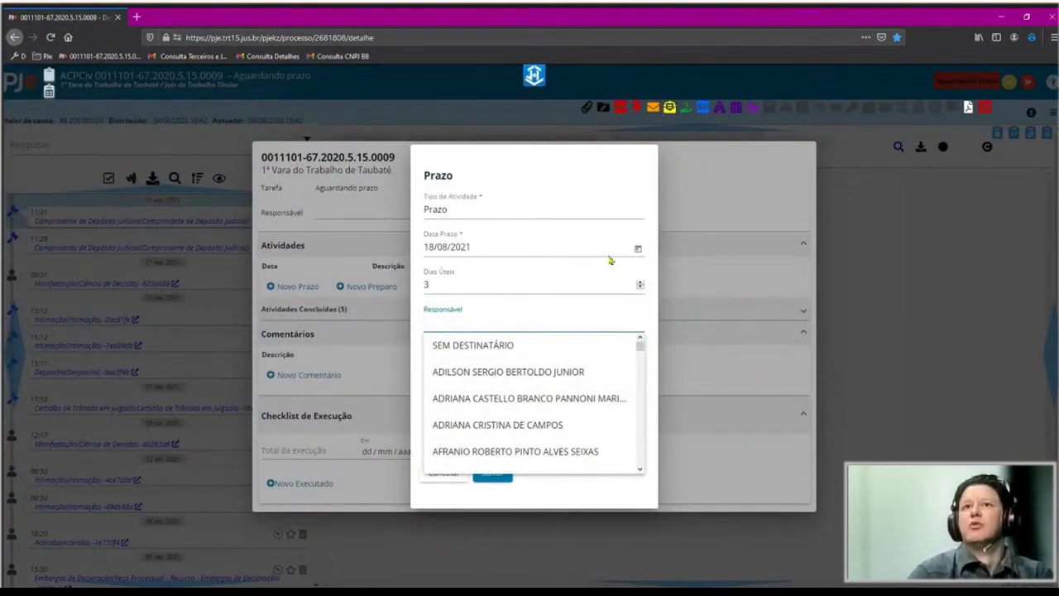
# Dismiss the Responsável list and bring up options for the CON - INSTRUÇÃO - REABERTURA shortcut.
pyautogui.click(425, 390)
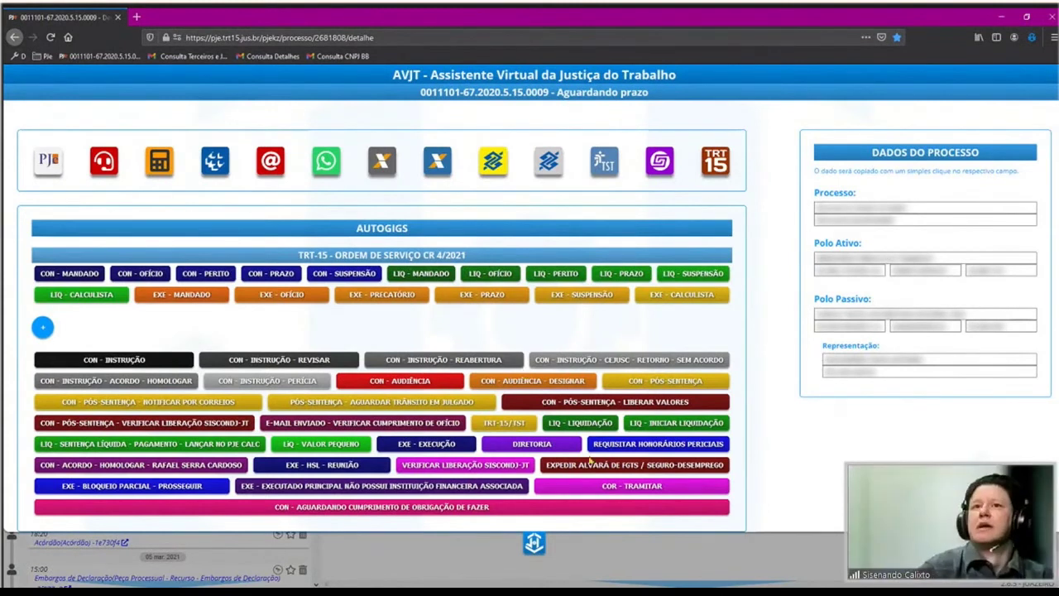
pyautogui.rightClick(539, 406)
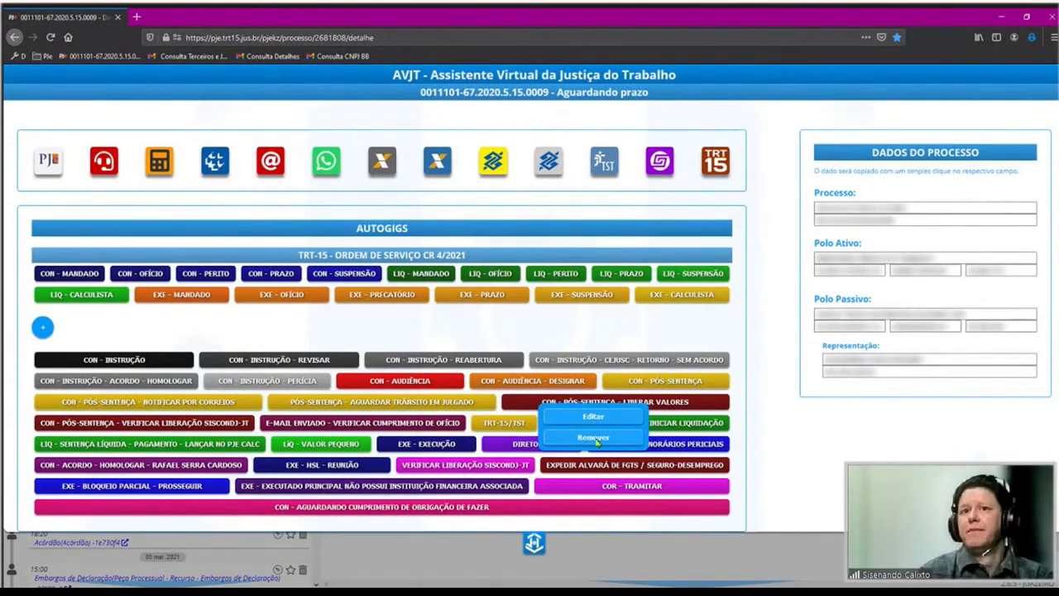
pyautogui.rightClick(570, 272)
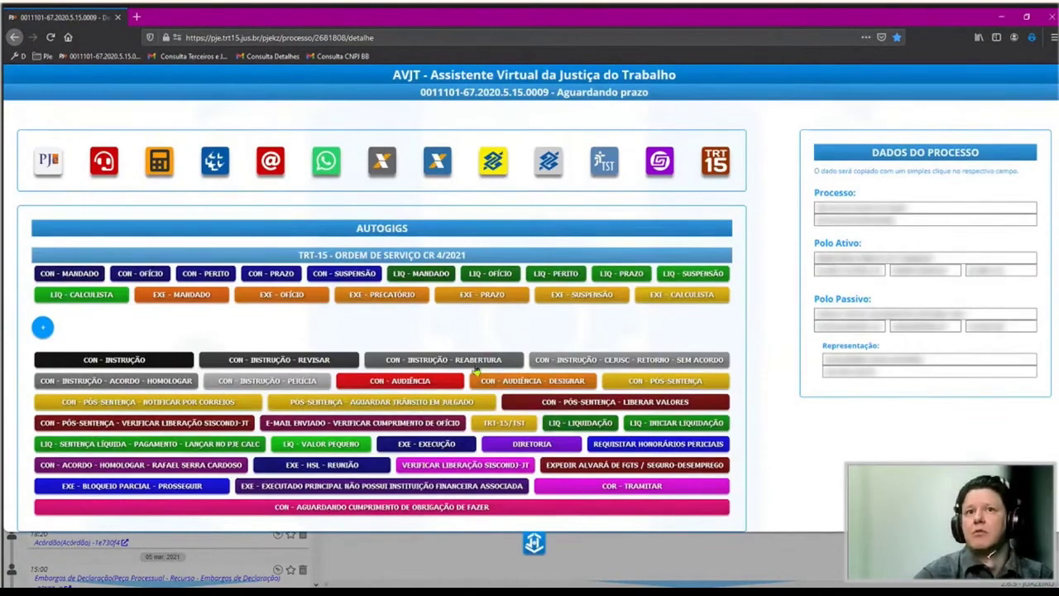
pyautogui.rightClick(472, 372)
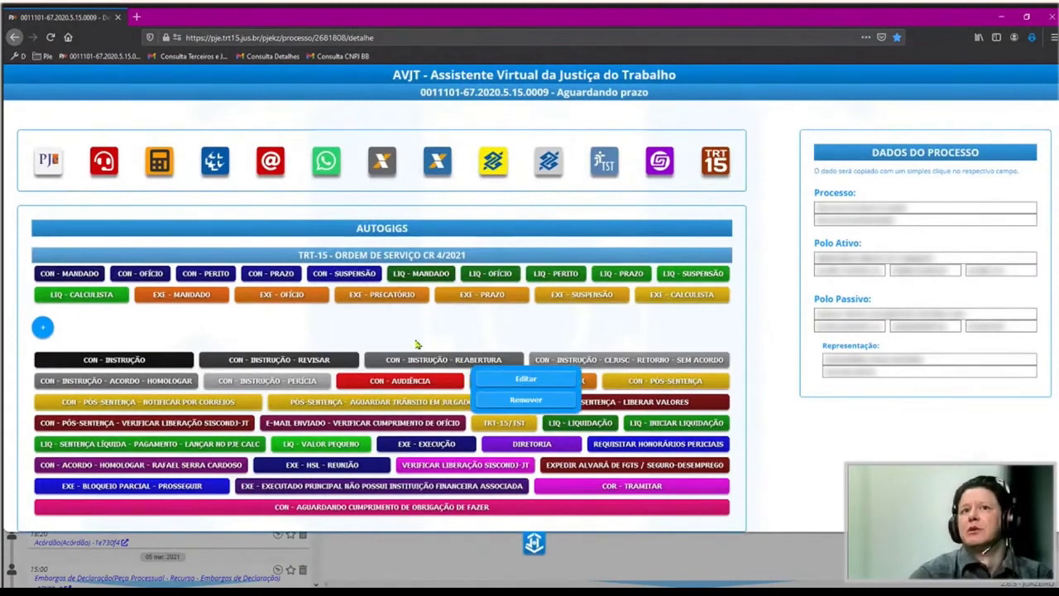
# Open the CON - INSTRUÇÃO - REABERTURA shortcut for editing, then launch PJe Calc and SISBAJUD.
pyautogui.click(516, 381)
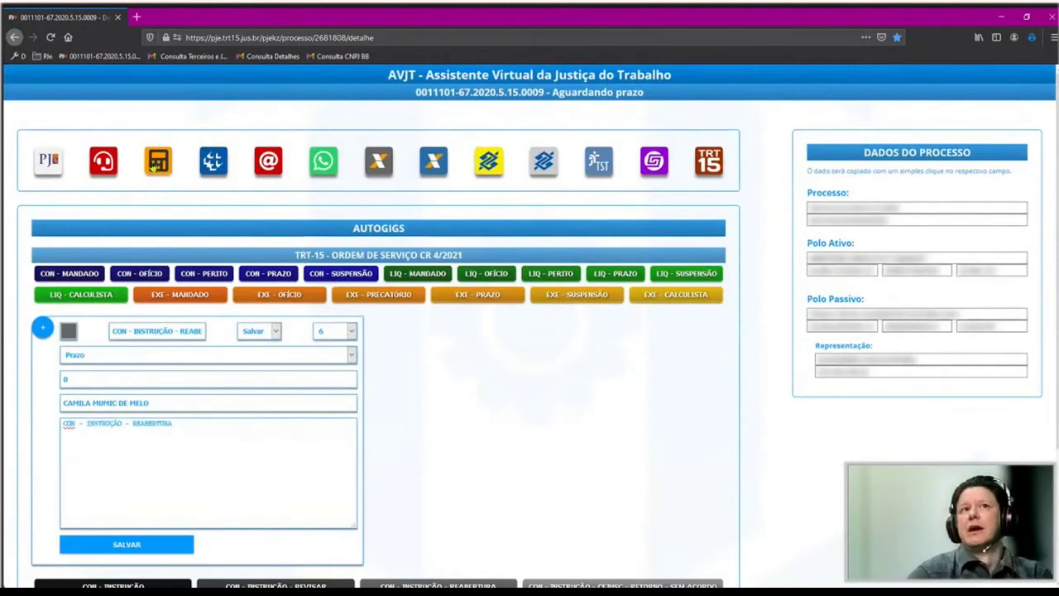
pyautogui.click(156, 166)
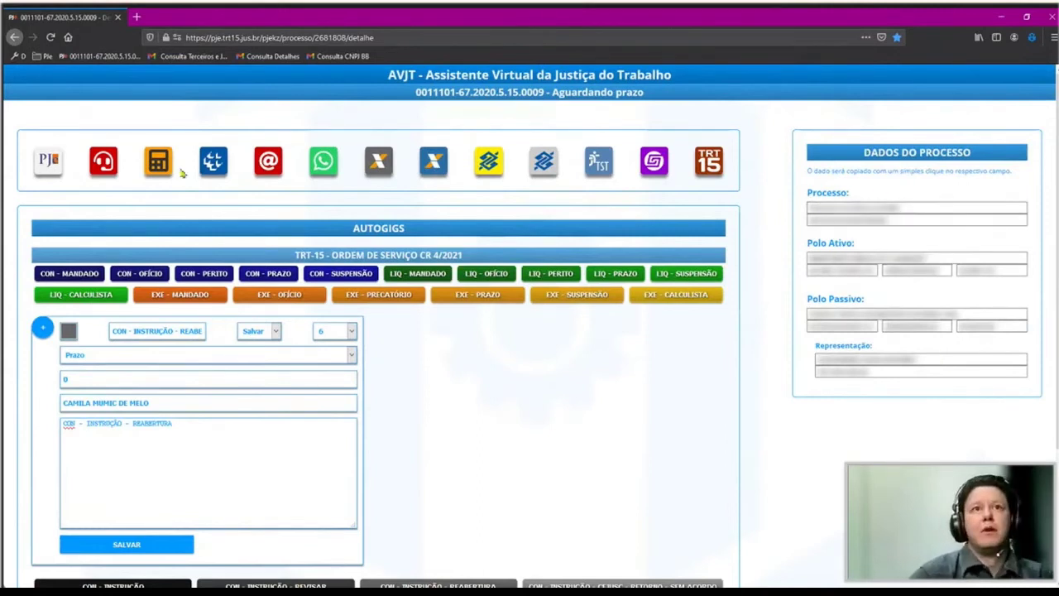
pyautogui.click(213, 163)
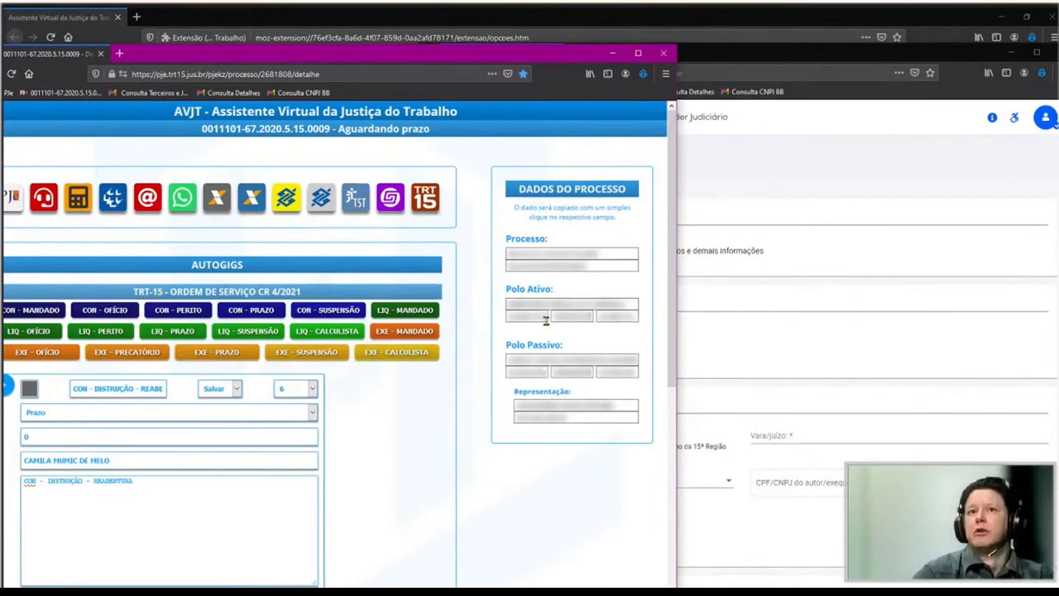
# Copy the plaintiff's document number from Polo Ativo into the SISBAJUD CPF/CNPJ field.
pyautogui.click(625, 308)
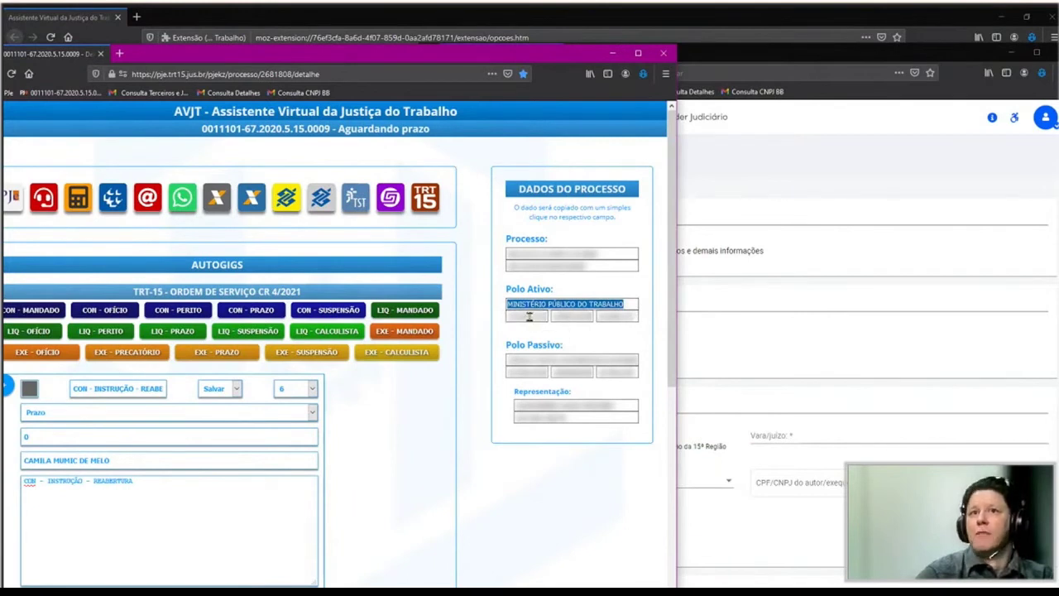
pyautogui.click(572, 316)
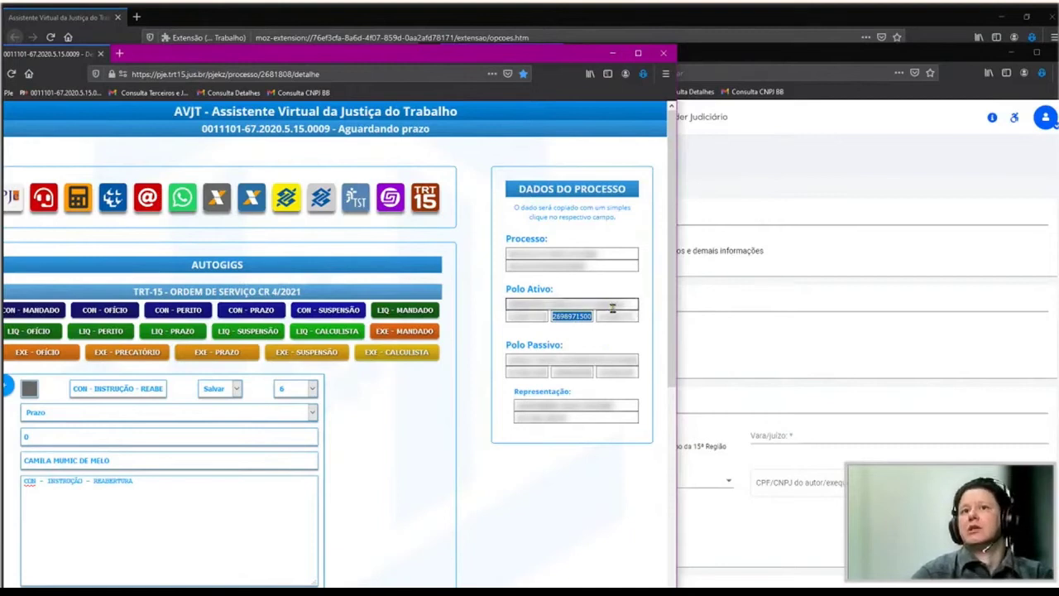
pyautogui.click(619, 316)
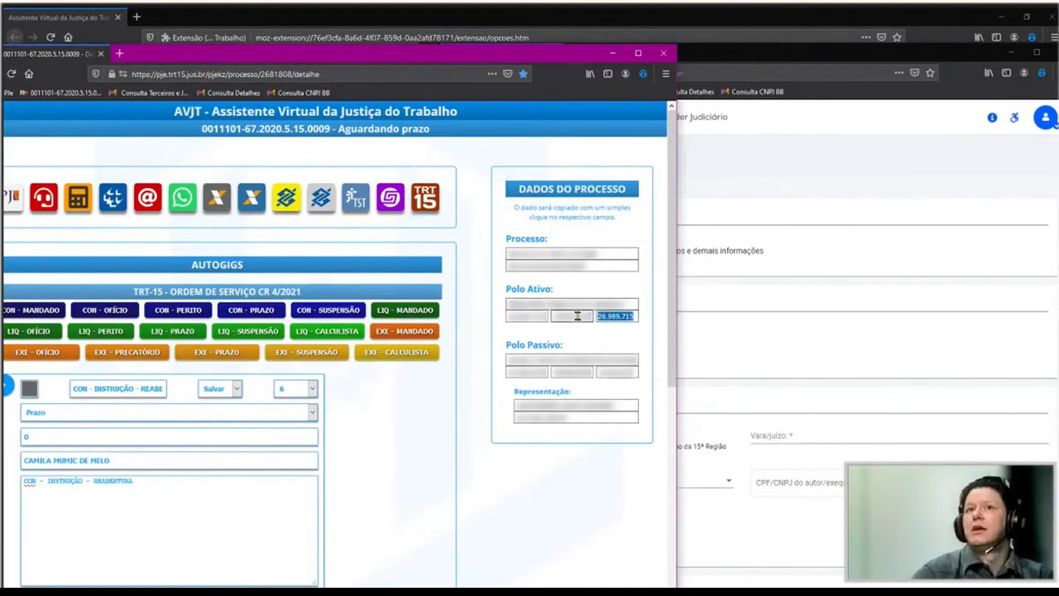
pyautogui.click(760, 237)
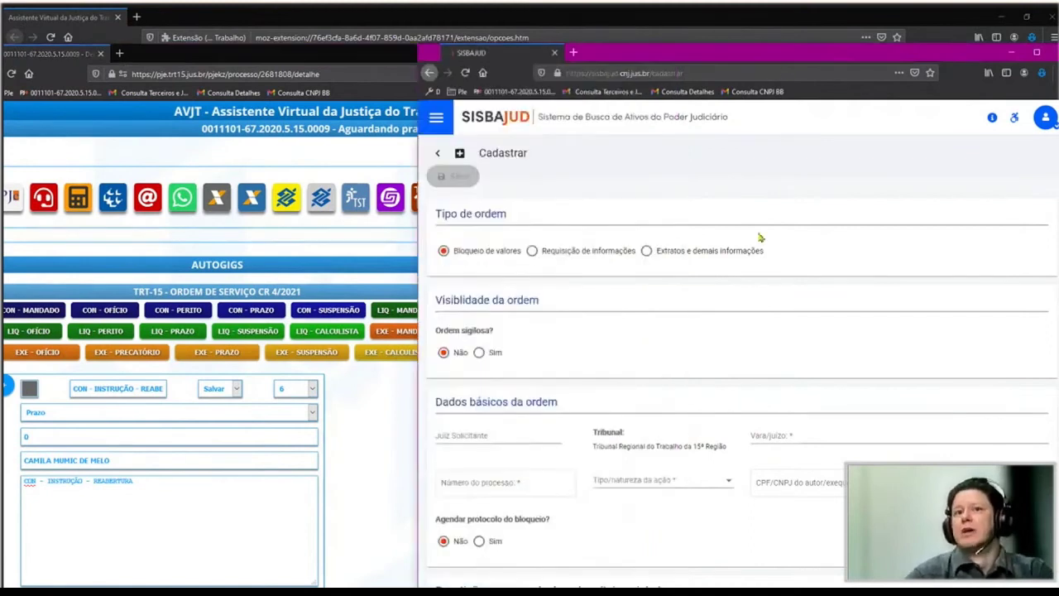
pyautogui.scroll(-3, 680, 352)
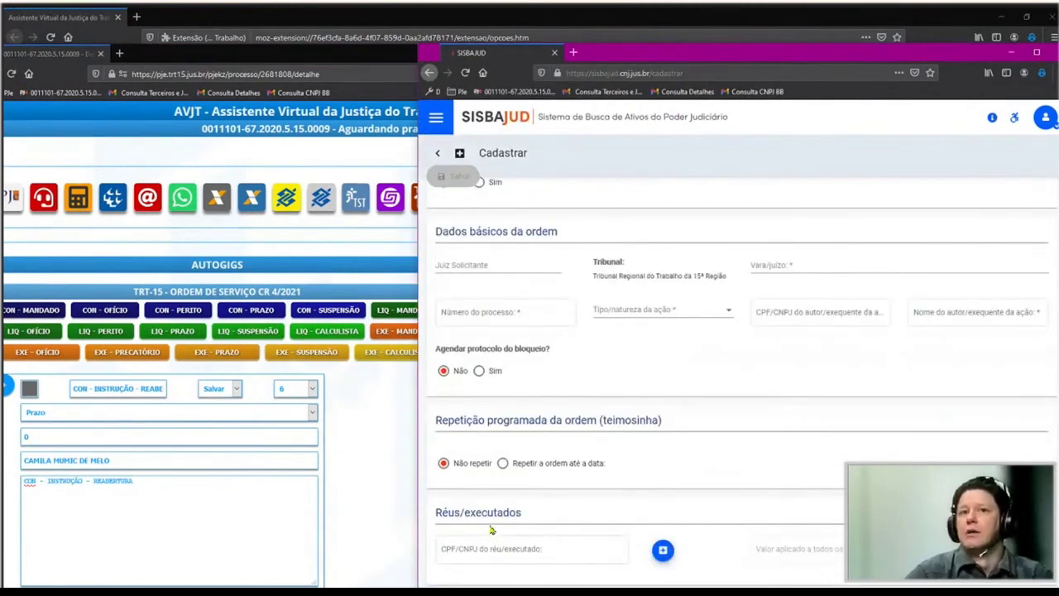
pyautogui.click(533, 554)
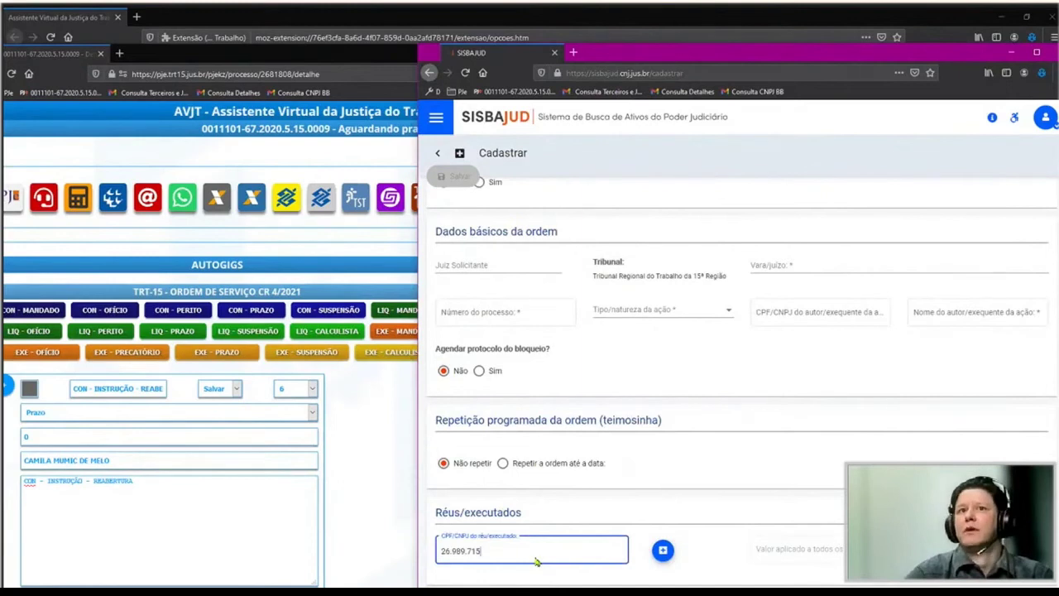
# Copy the process number from AVJT and paste it into SISBAJUD's process number field.
pyautogui.hotkey('alt', 'Tab')
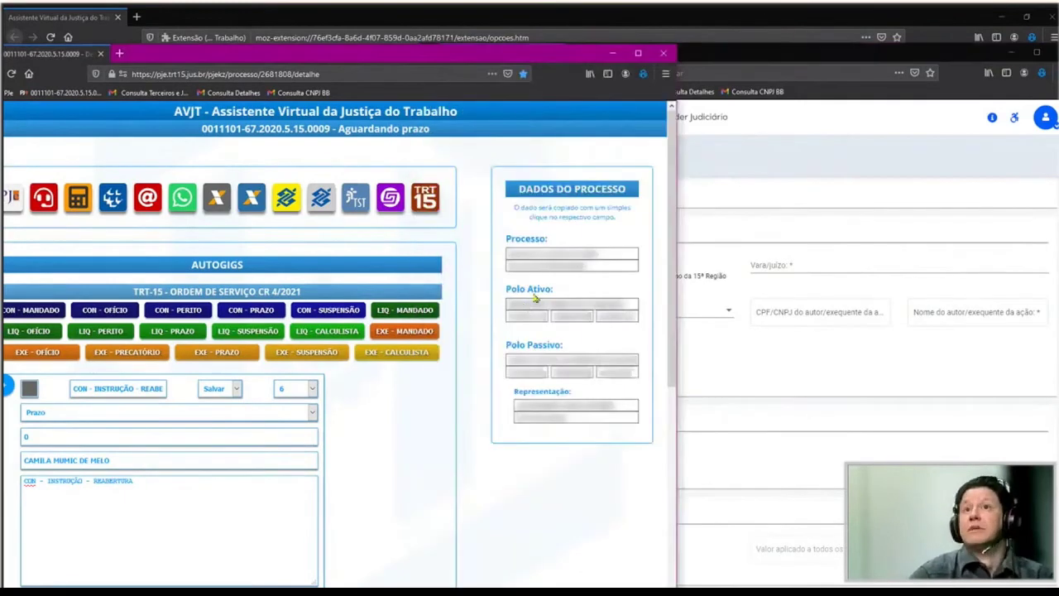
pyautogui.click(580, 253)
pyautogui.hotkey('ctrl', 'c')
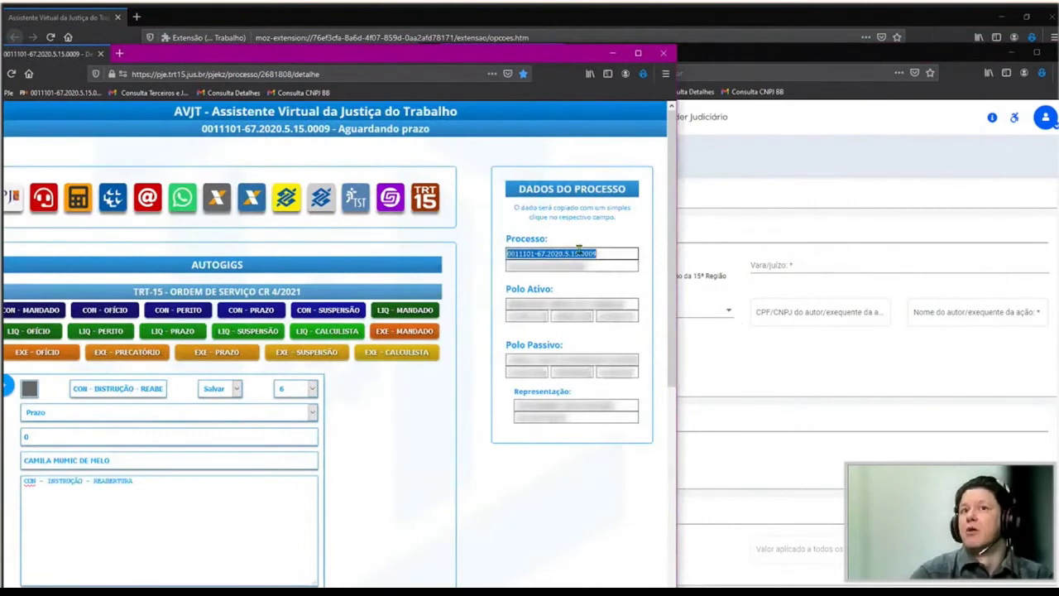
pyautogui.hotkey('alt', 'Tab')
pyautogui.click(501, 319)
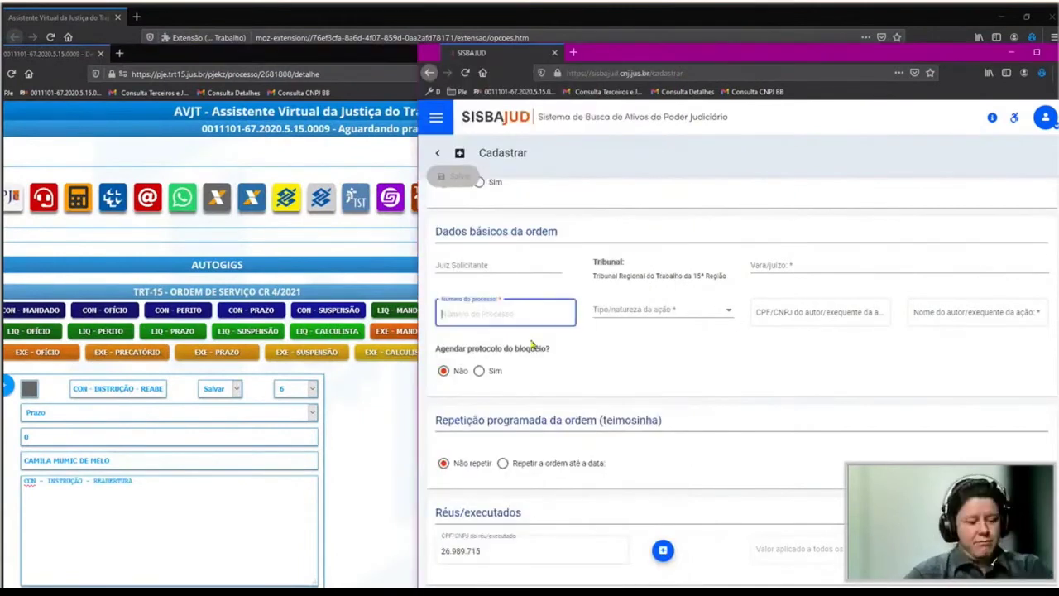
pyautogui.hotkey('ctrl', 'v')
# Copy the party's document values and CNPJ from the AVJT process data.
pyautogui.hotkey('alt', 'Tab')
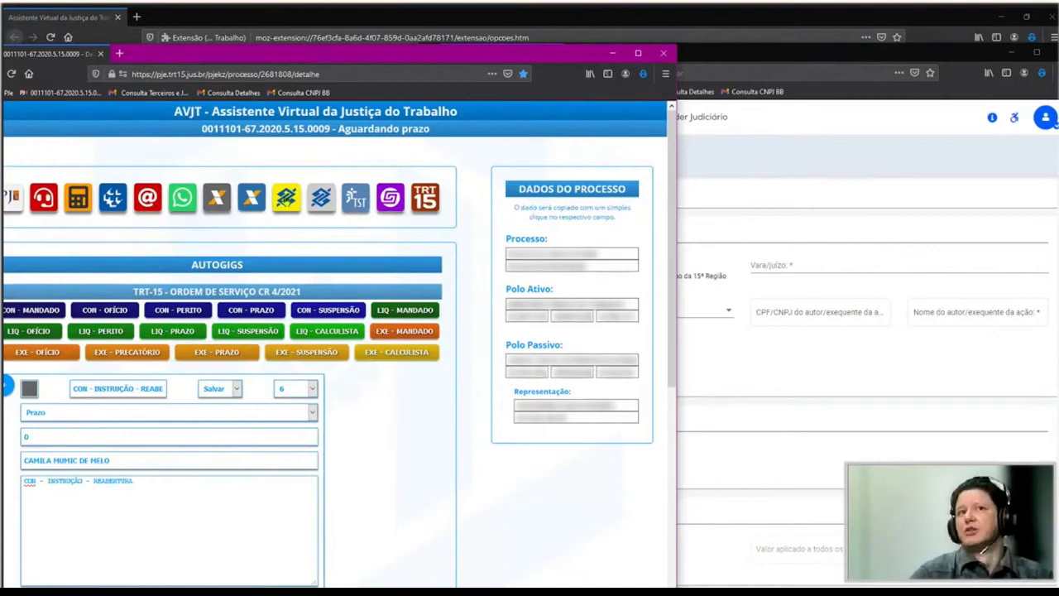
pyautogui.click(605, 317)
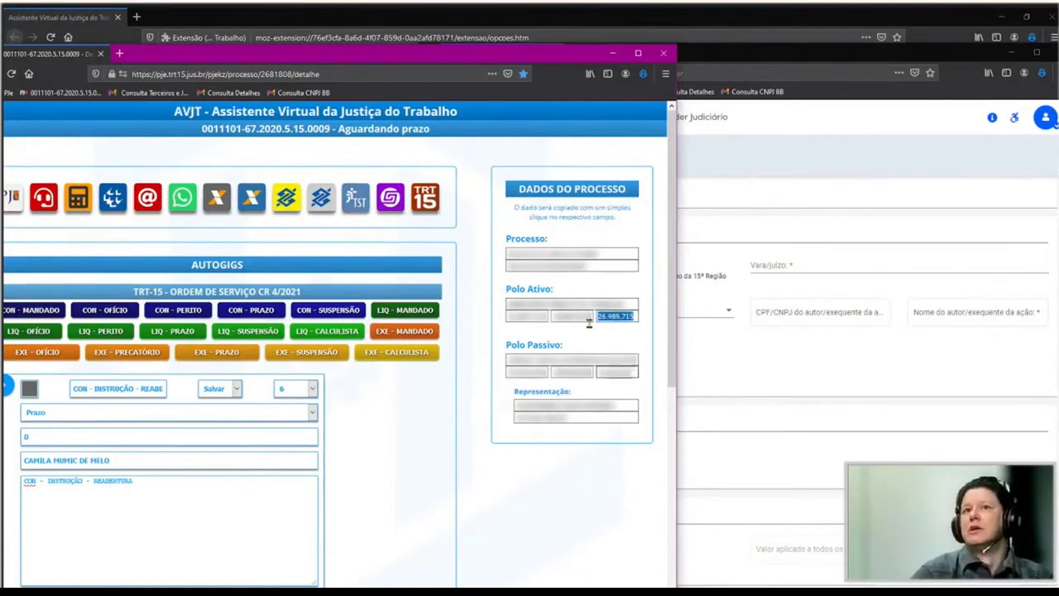
pyautogui.click(557, 318)
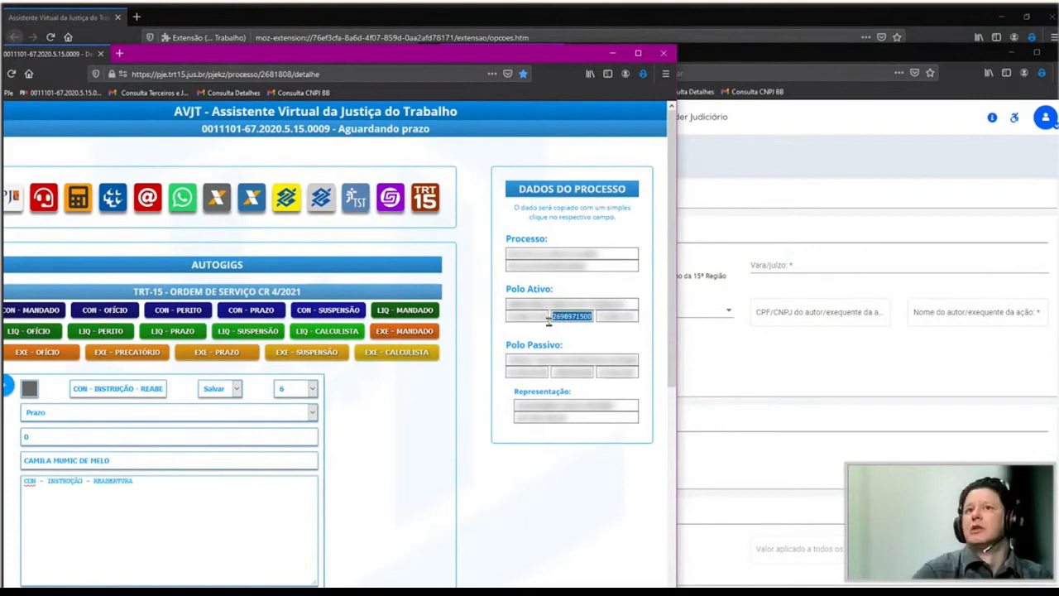
pyautogui.click(610, 315)
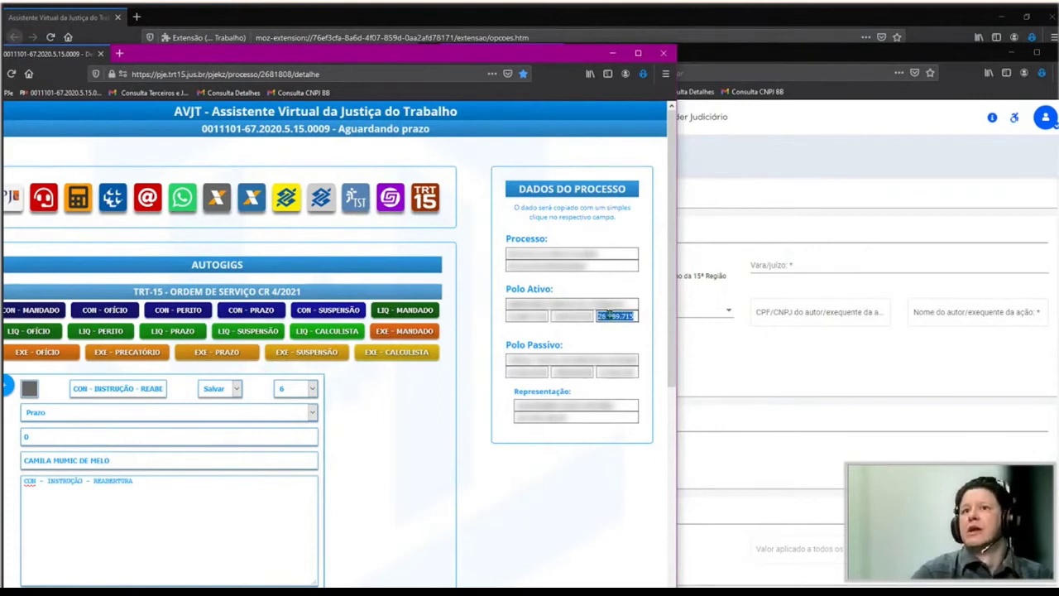
pyautogui.click(515, 316)
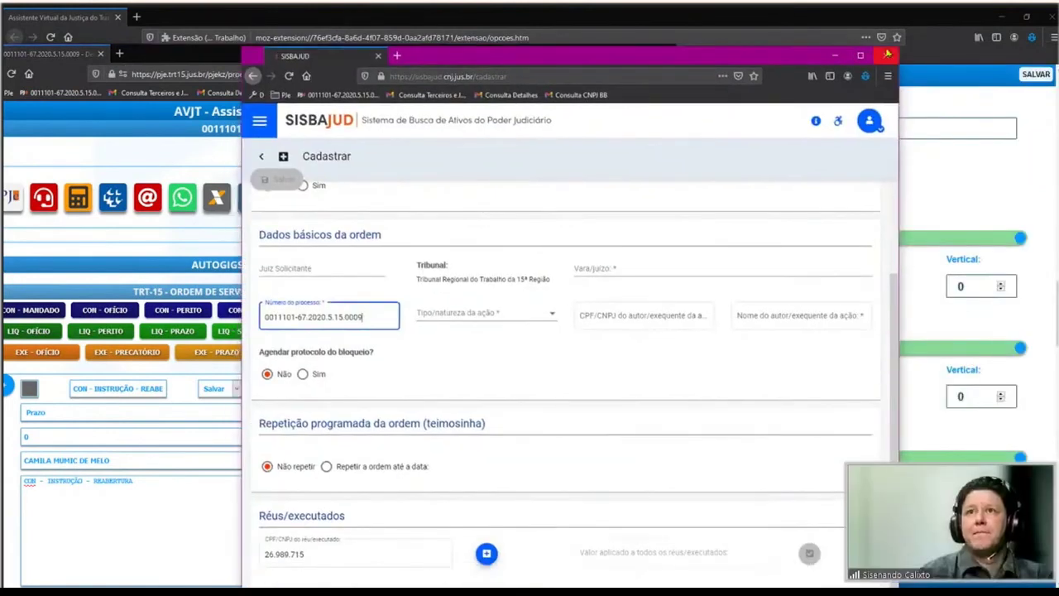
# Close SISBAJUD and open the prefilled 5-day Prazo deadline from CON - PRAZO.
pyautogui.click(887, 55)
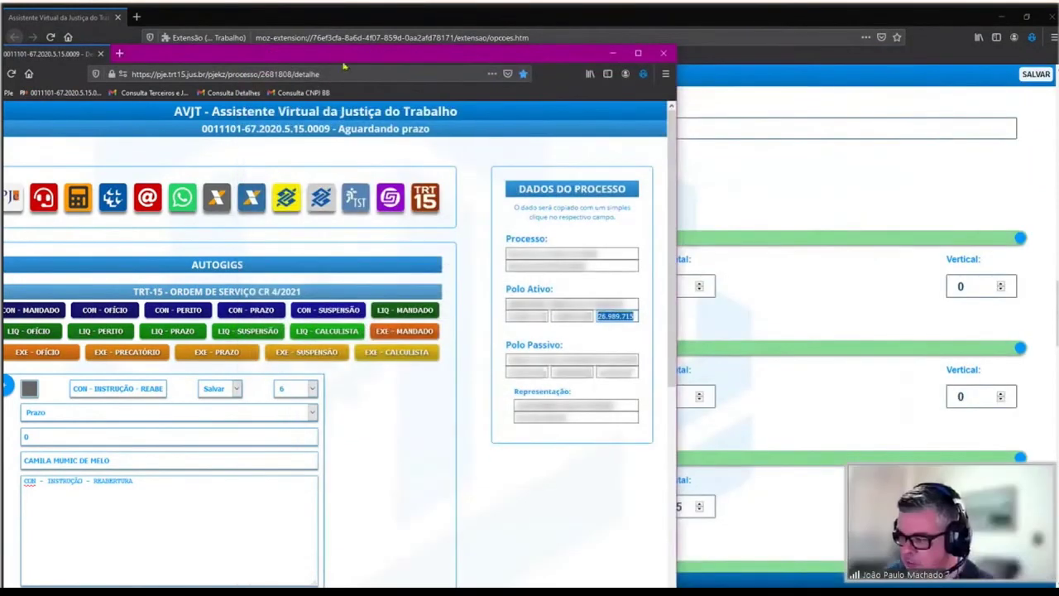
pyautogui.moveTo(344, 63); pyautogui.dragTo(481, 65)
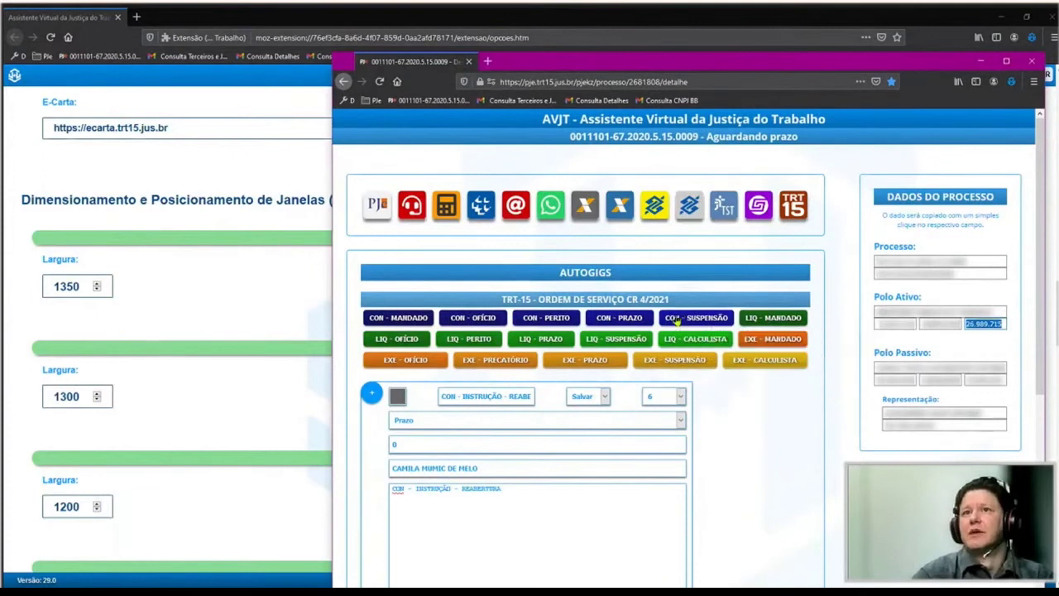
pyautogui.click(605, 316)
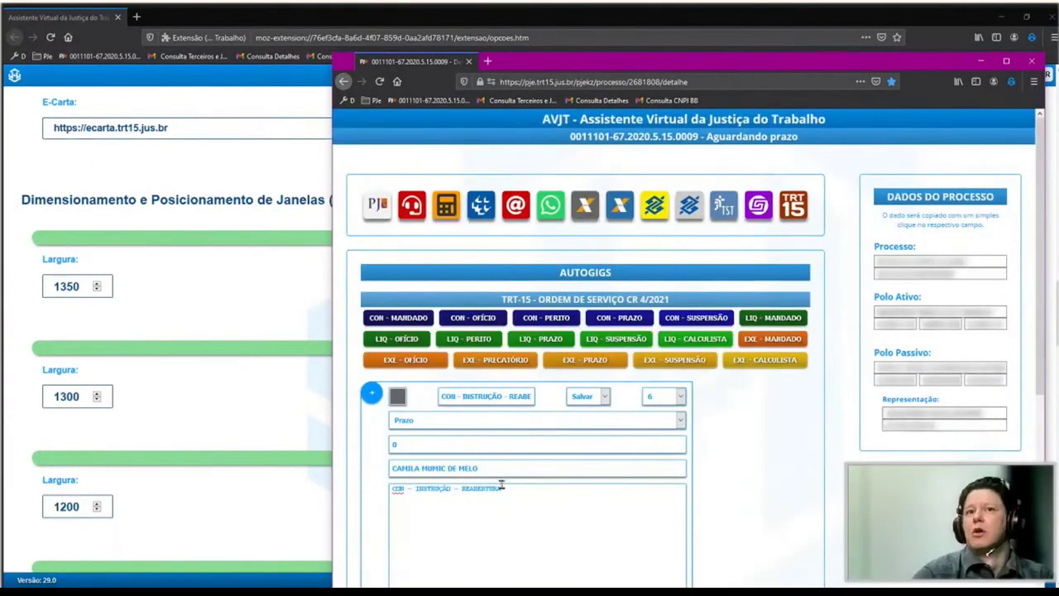
pyautogui.moveTo(514, 476); pyautogui.dragTo(196, 436)
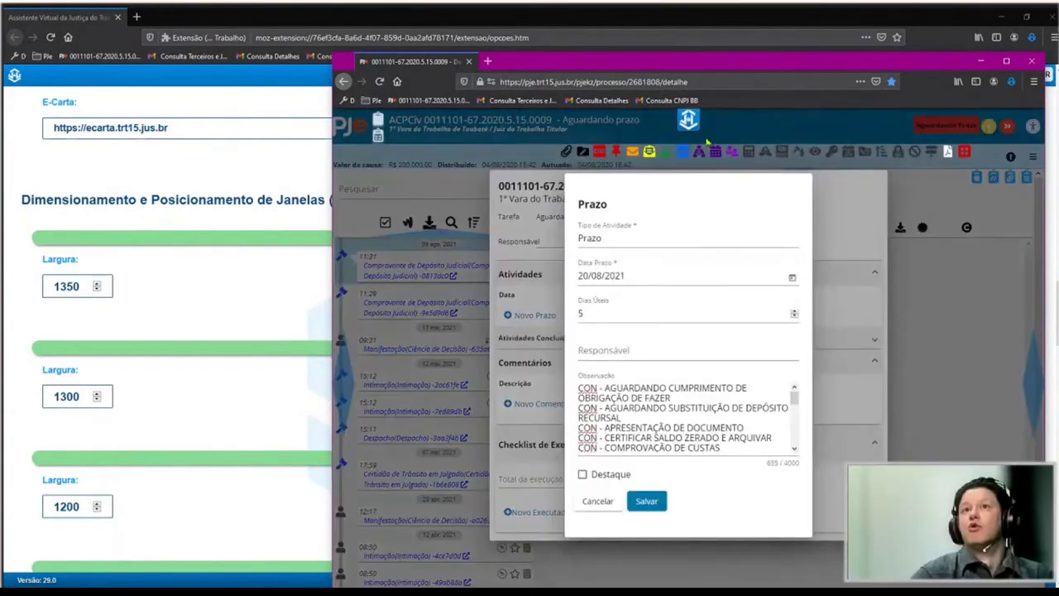
# Reopen the Prazo dialog, cancel it without saving, and return to the AVJT assistant.
pyautogui.click(688, 121)
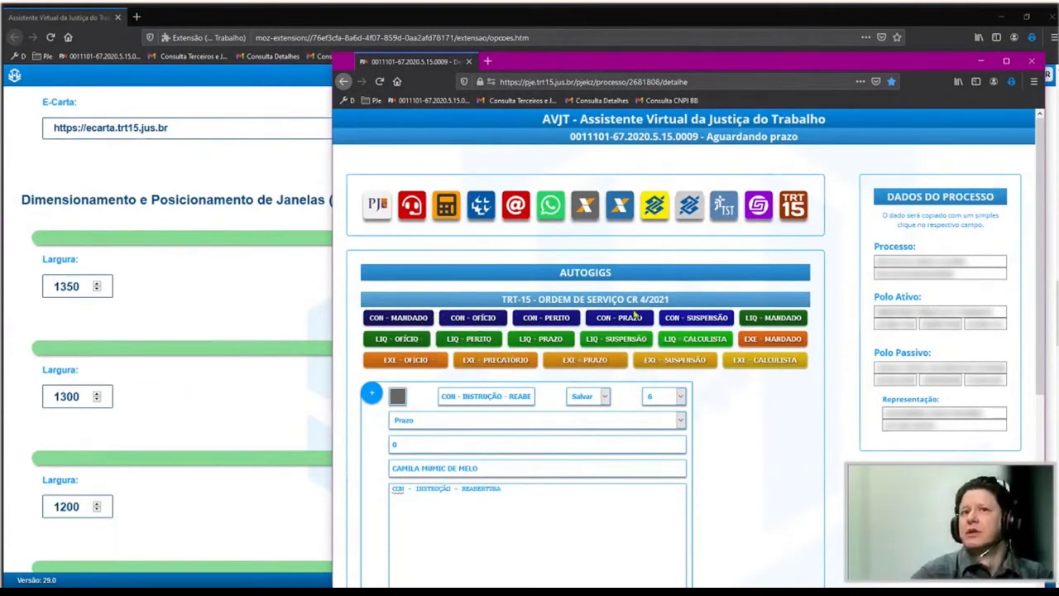
pyautogui.scroll(-2, 763, 485)
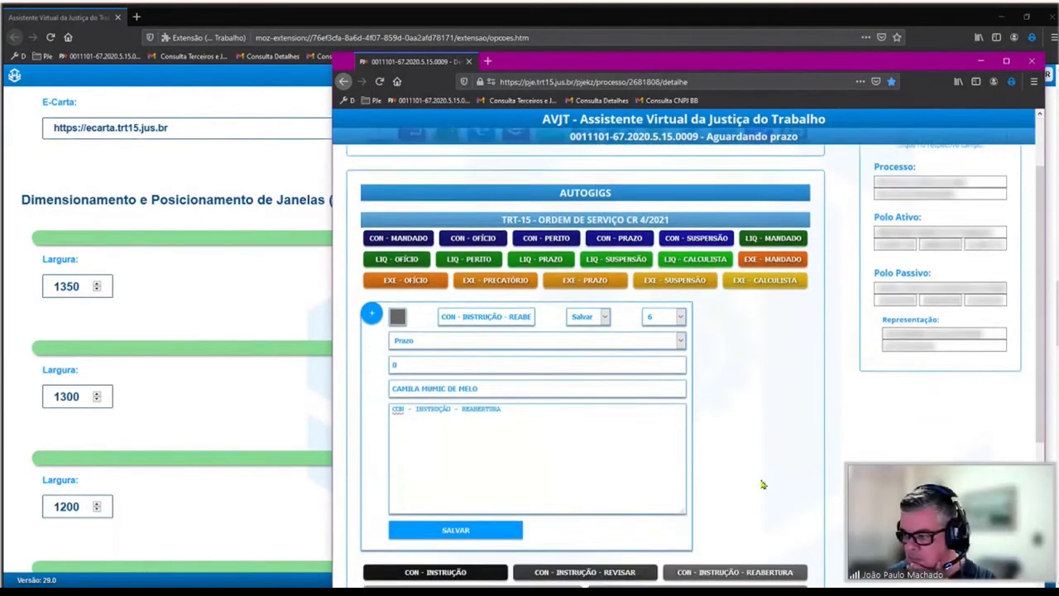
pyautogui.scroll(-4, 763, 485)
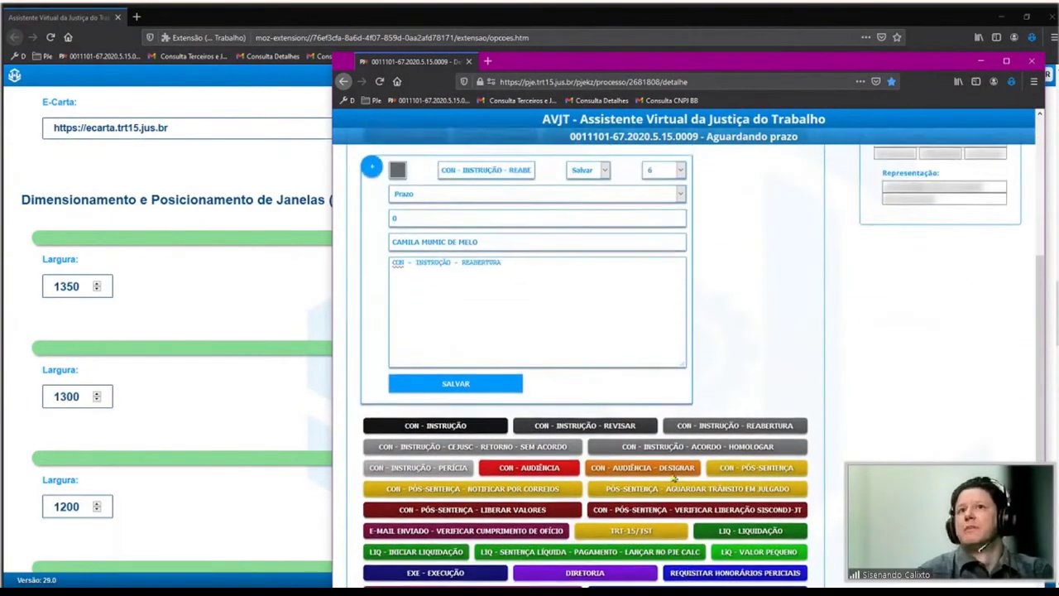
pyautogui.scroll(4, 675, 479)
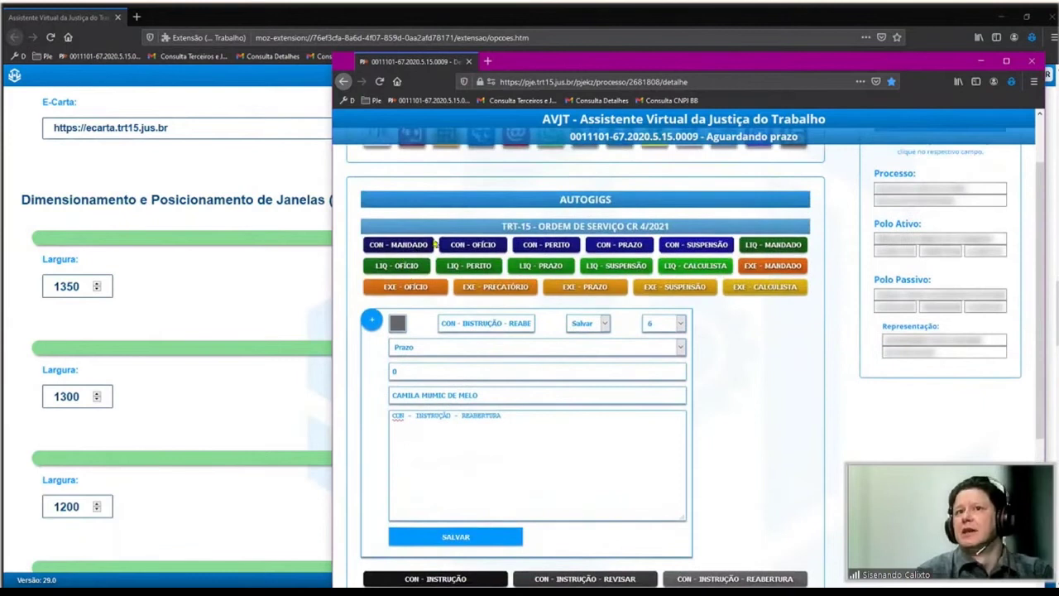
pyautogui.click(732, 571)
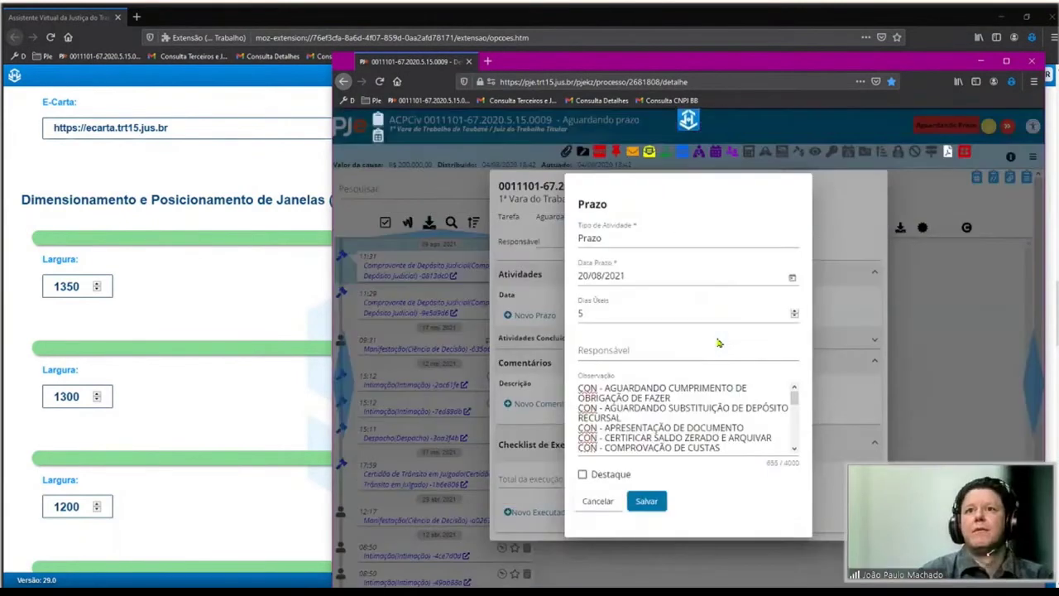
pyautogui.click(602, 505)
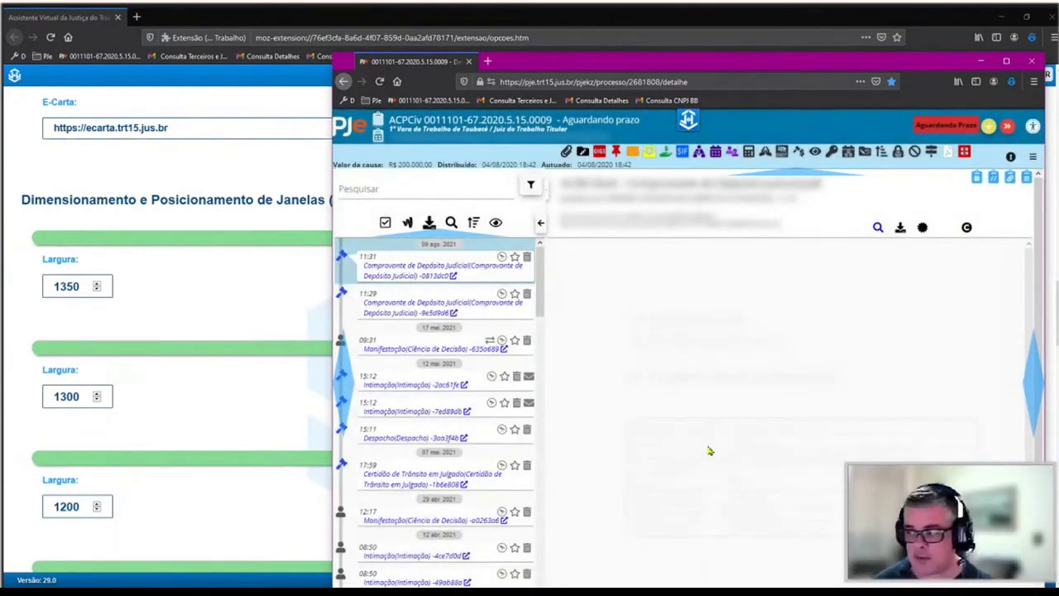
pyautogui.click(689, 121)
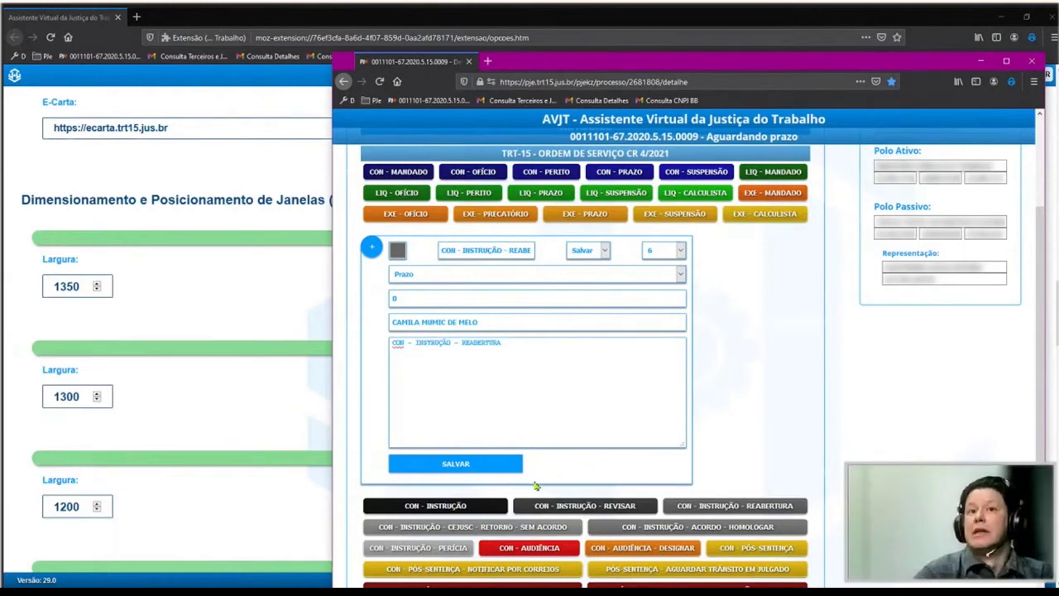
# Scroll through the AUTOGIGS shortcut list, then leave the panel for the process page.
pyautogui.scroll(-2, 485, 505)
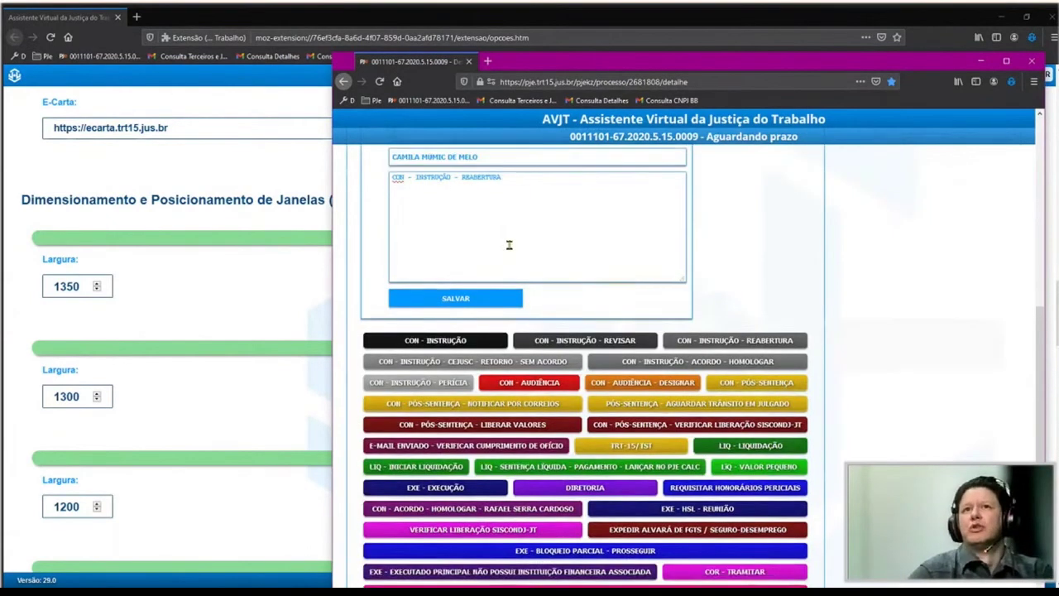
pyautogui.scroll(3, 596, 381)
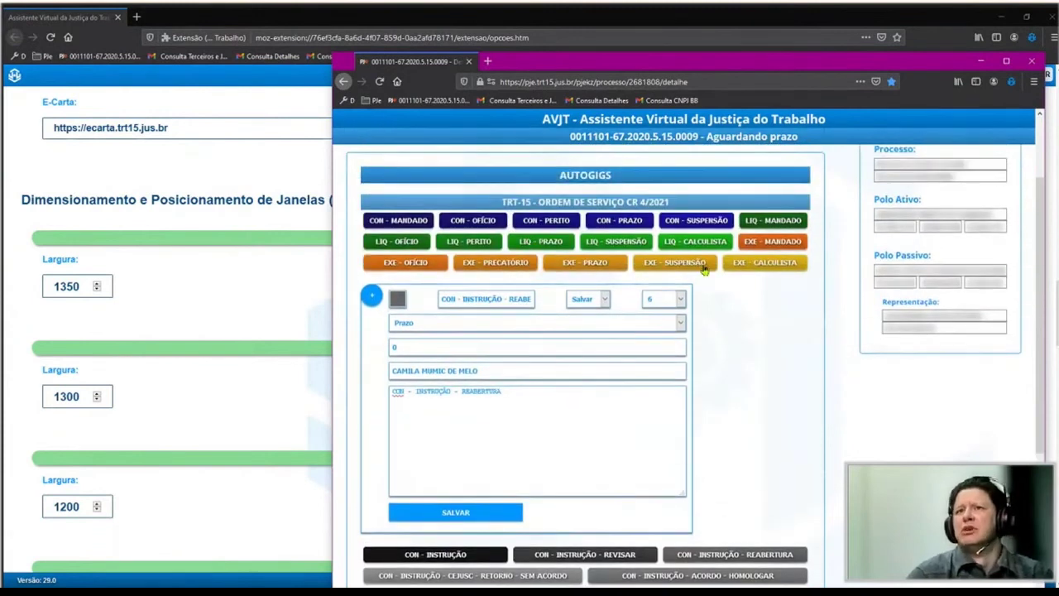
pyautogui.scroll(-5, 615, 505)
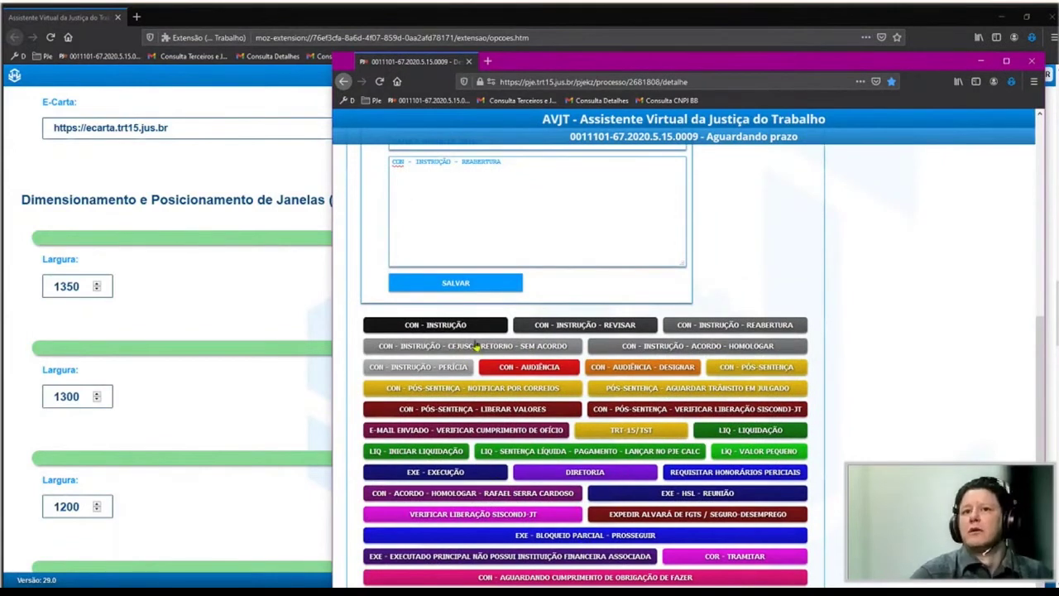
pyautogui.scroll(4, 596, 480)
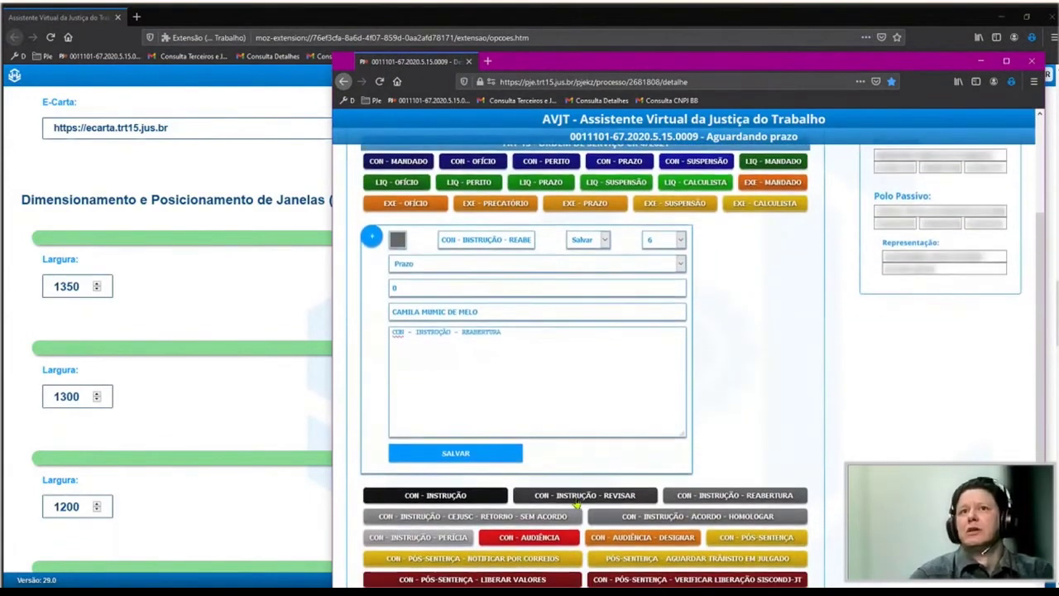
pyautogui.scroll(3, 577, 501)
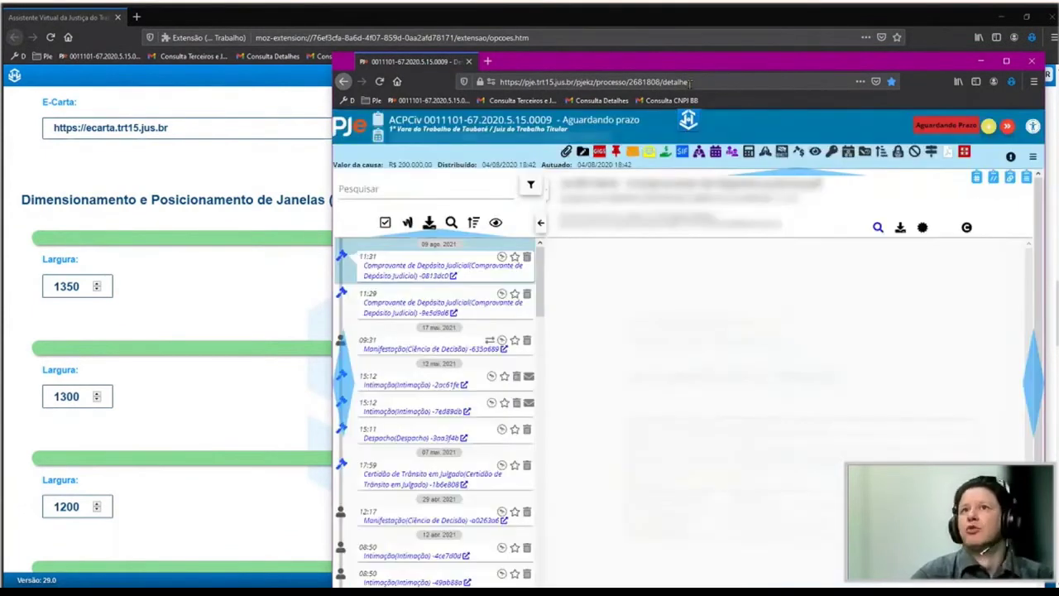
pyautogui.moveTo(720, 192)
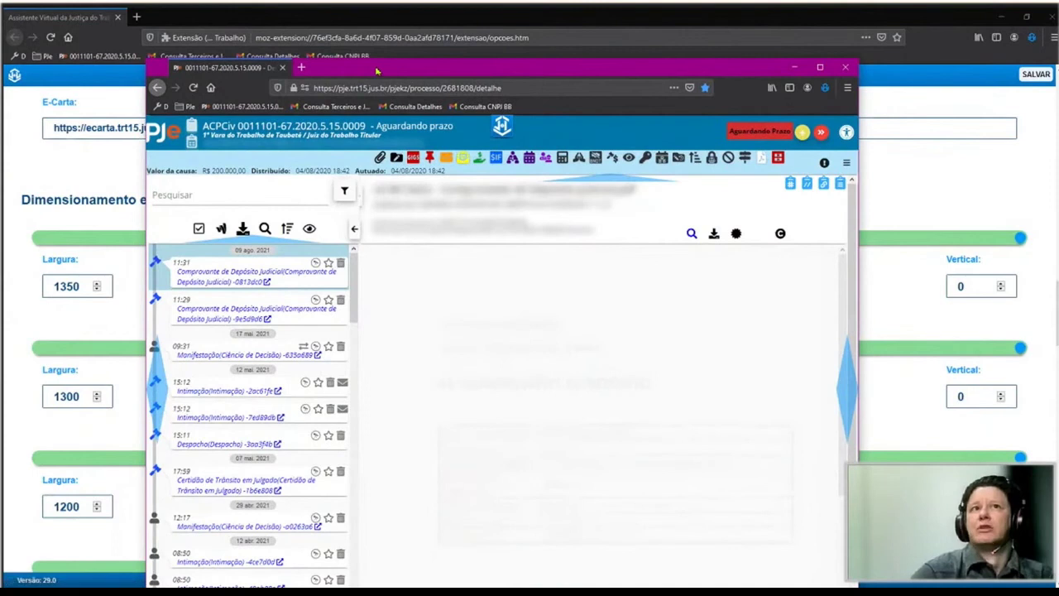
# Select the 15:11 Despacho document and open the process details with party information.
pyautogui.moveTo(377, 71); pyautogui.dragTo(350, 37)
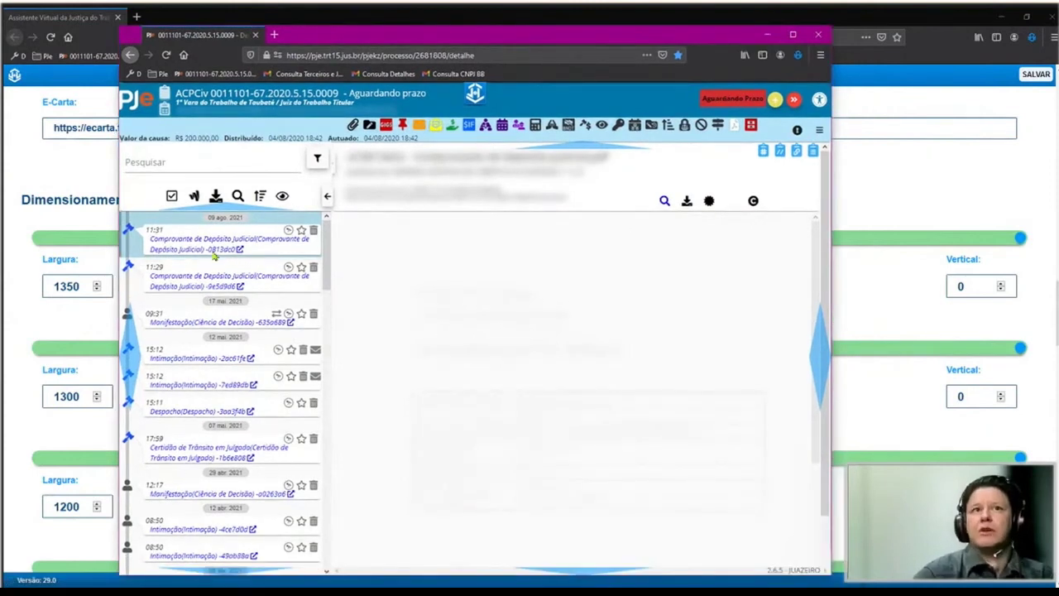
pyautogui.click(191, 412)
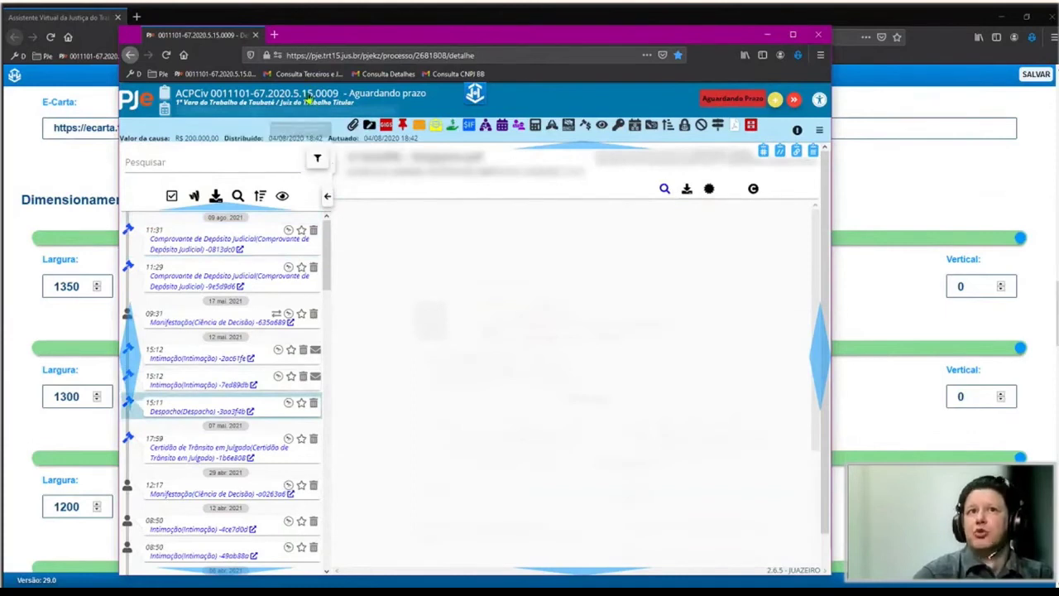
pyautogui.click(313, 101)
# Select the Polo Ativo party's e-mail address and start an AVJT e-mail to it.
pyautogui.moveTo(547, 160); pyautogui.dragTo(484, 217)
pyautogui.click(444, 230)
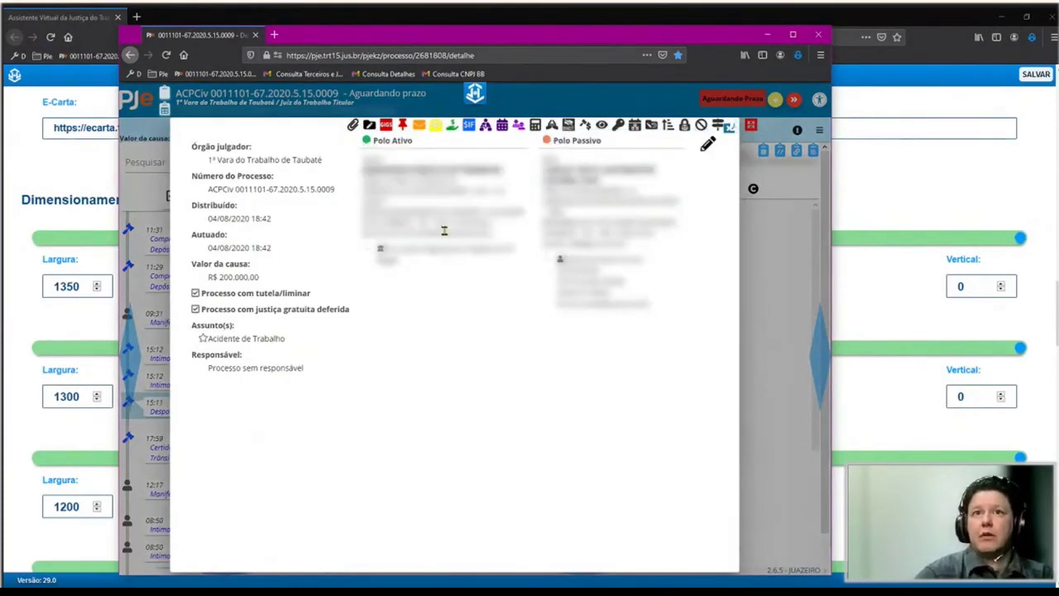
pyautogui.tripleClick(395, 231)
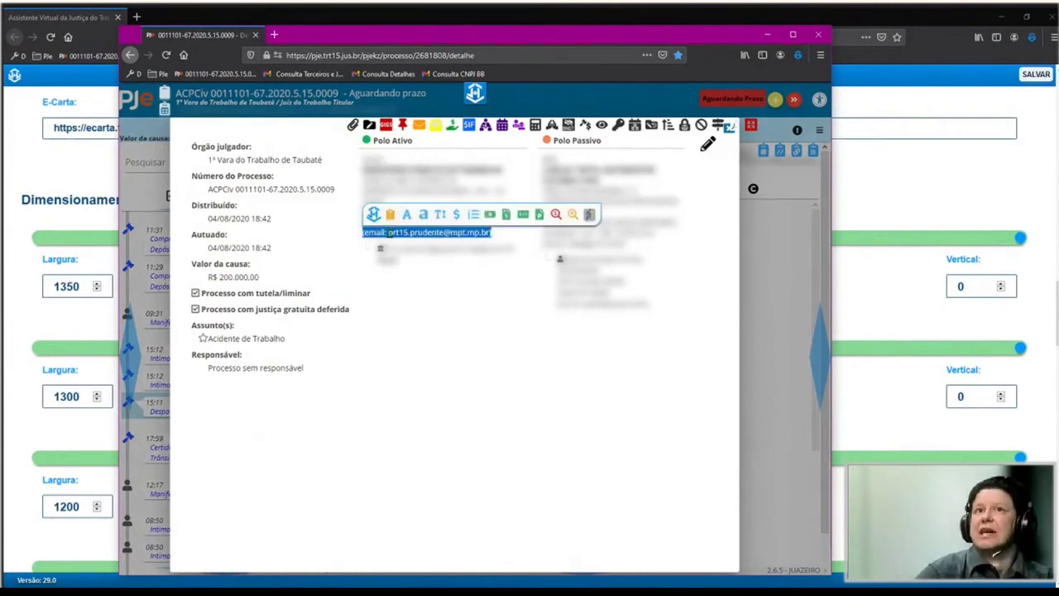
pyautogui.click(388, 234)
pyautogui.moveTo(389, 232); pyautogui.dragTo(487, 235)
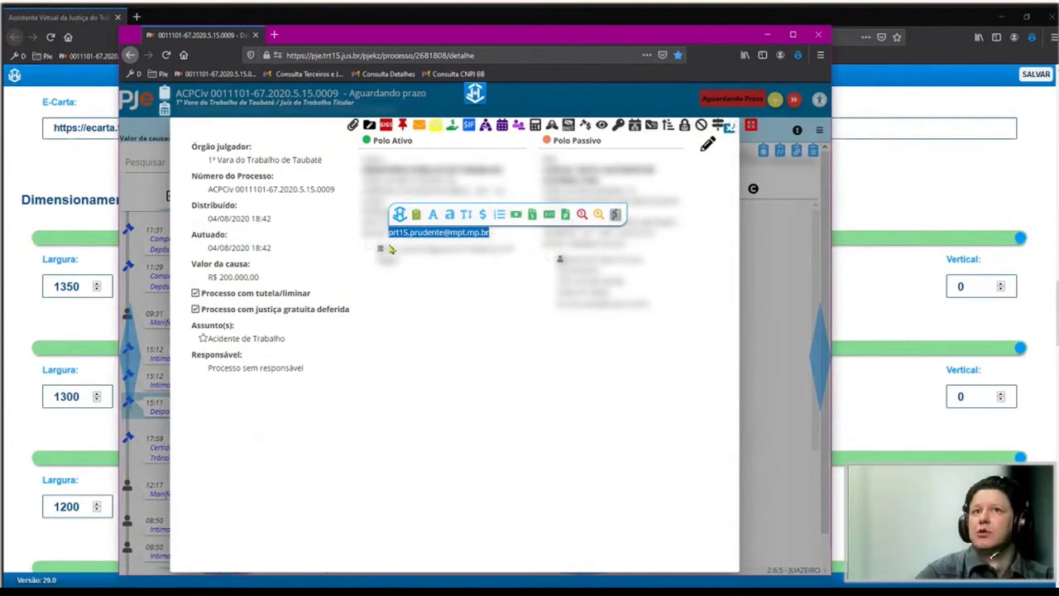
pyautogui.click(453, 235)
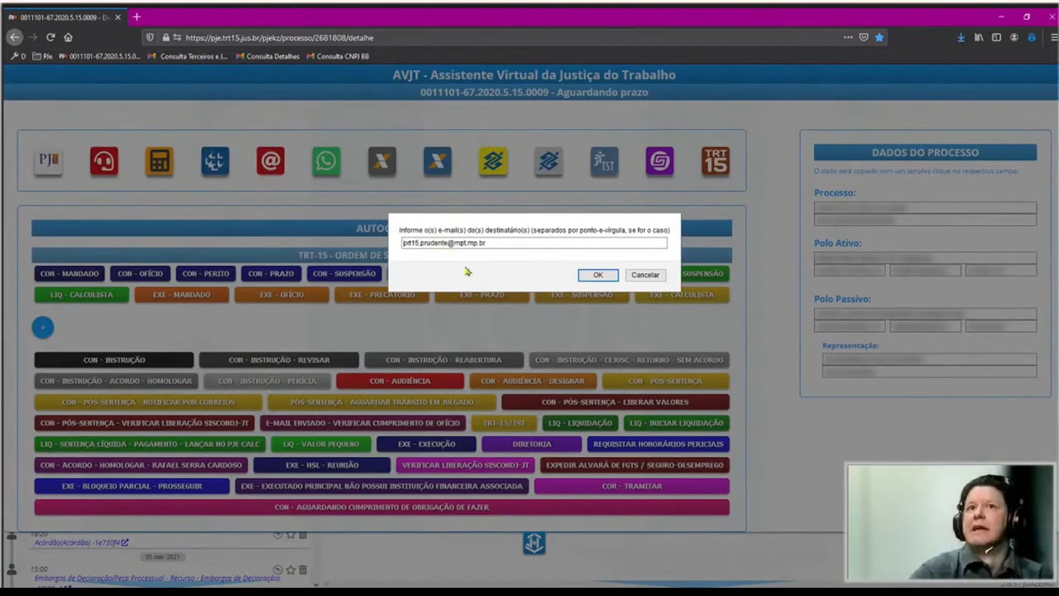
# Confirm the recipient, then copy the Despacho validation link line from the Gmail draft.
pyautogui.click(592, 274)
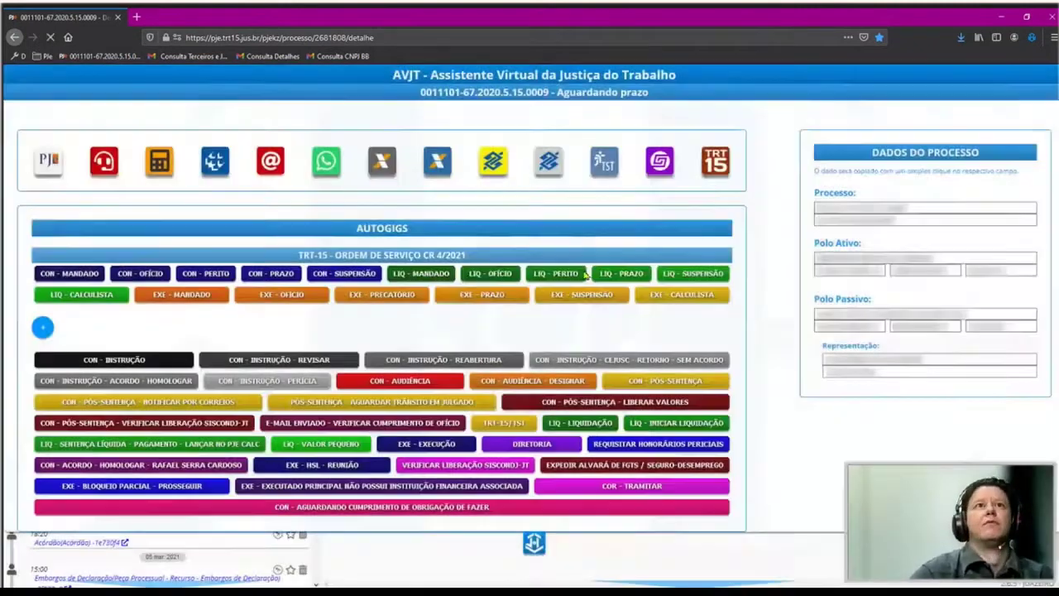
pyautogui.click(320, 301)
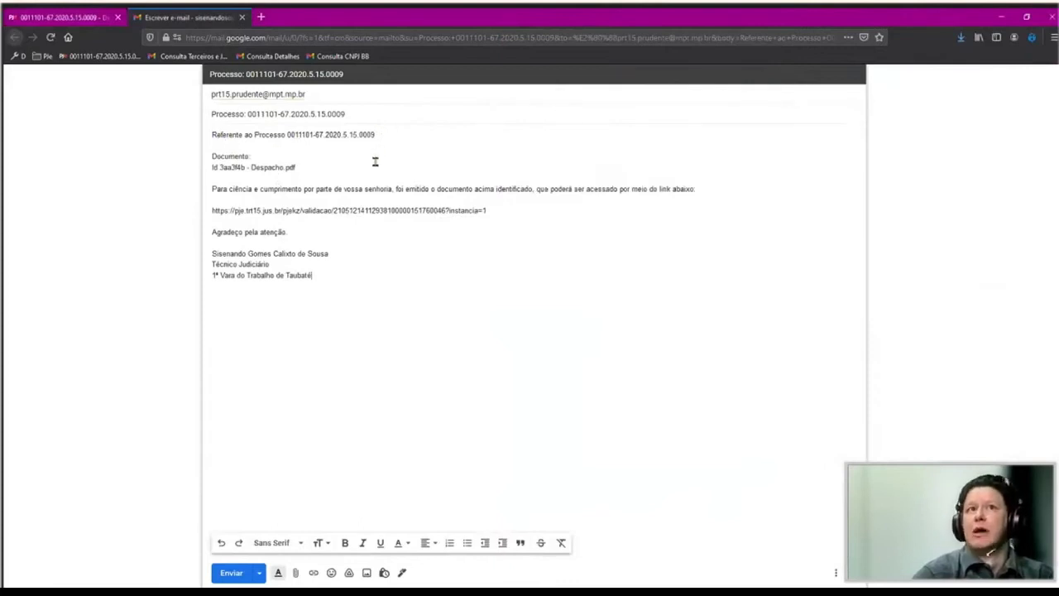
pyautogui.click(213, 210)
pyautogui.hotkey('shift', 'End')
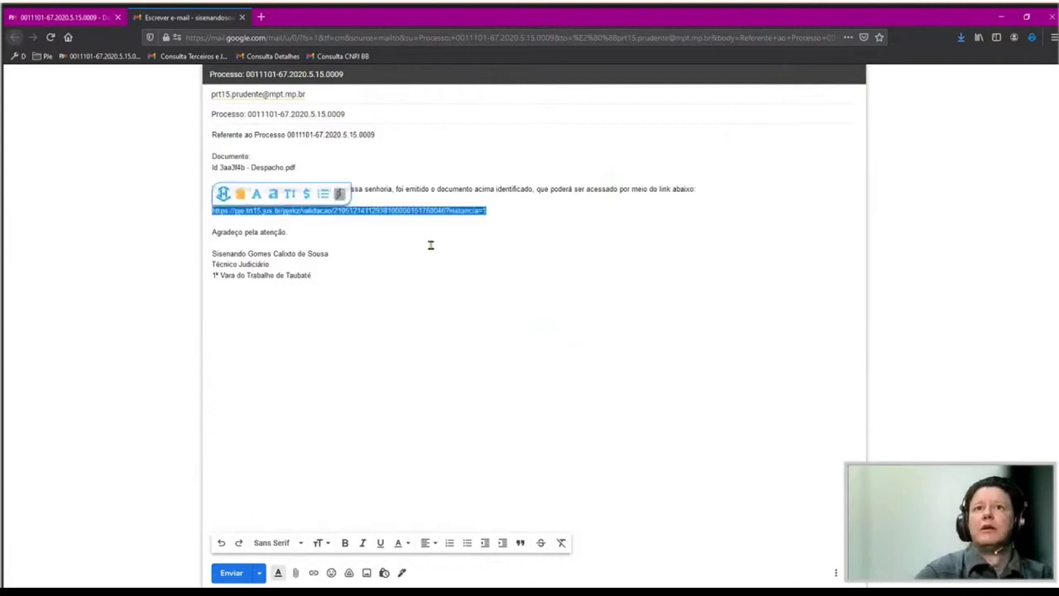
pyautogui.hotkey('ctrl', 'c')
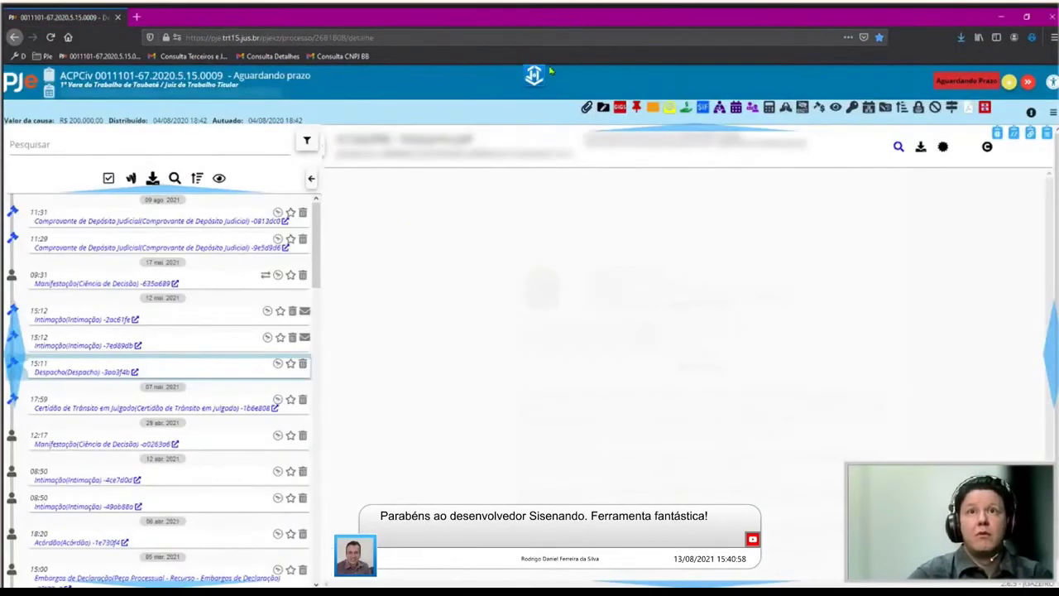
pyautogui.click(548, 74)
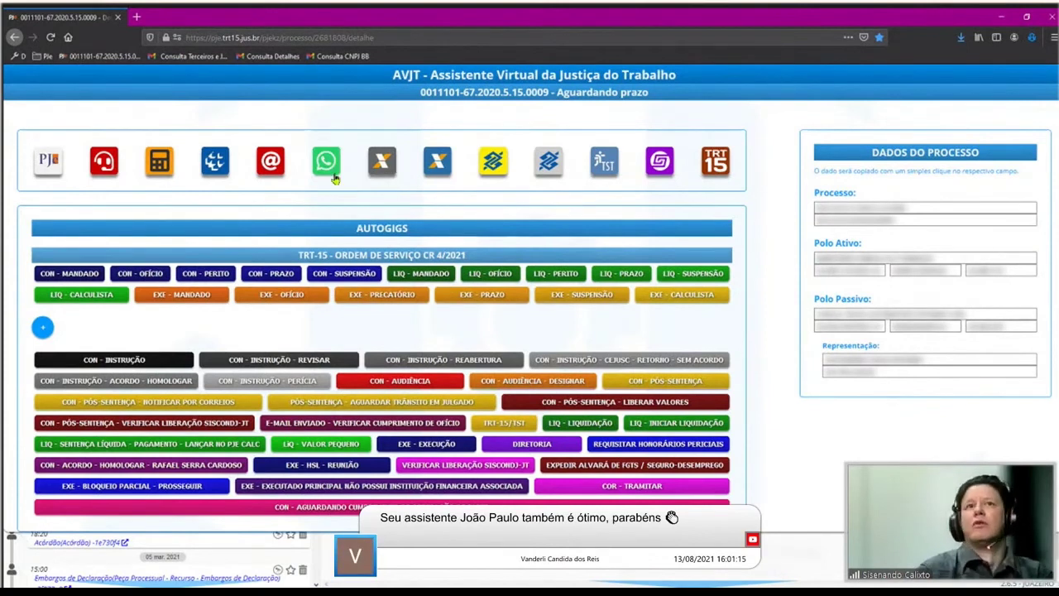
pyautogui.click(331, 164)
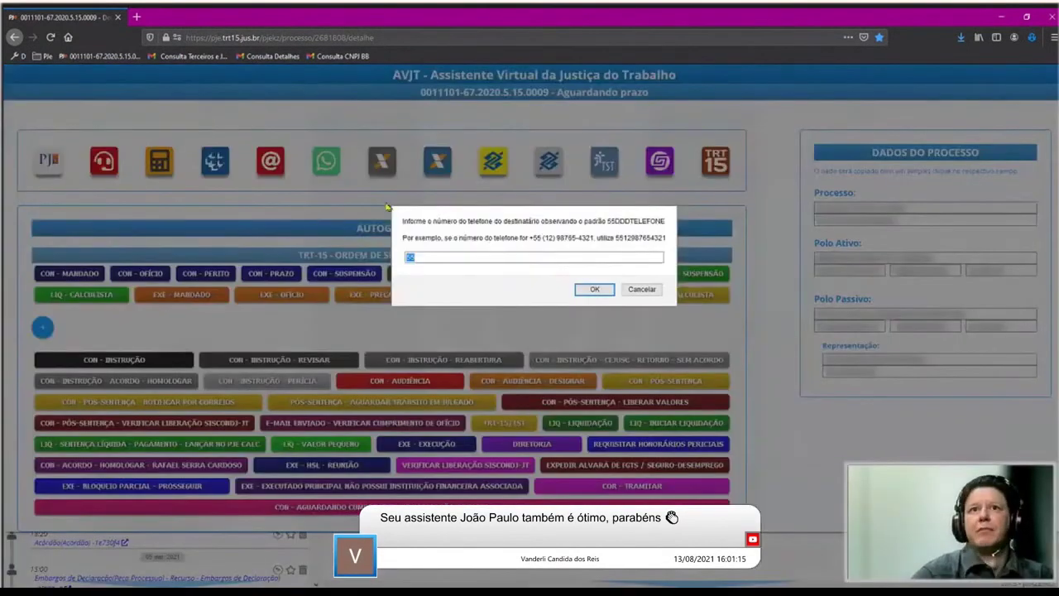
pyautogui.click(643, 289)
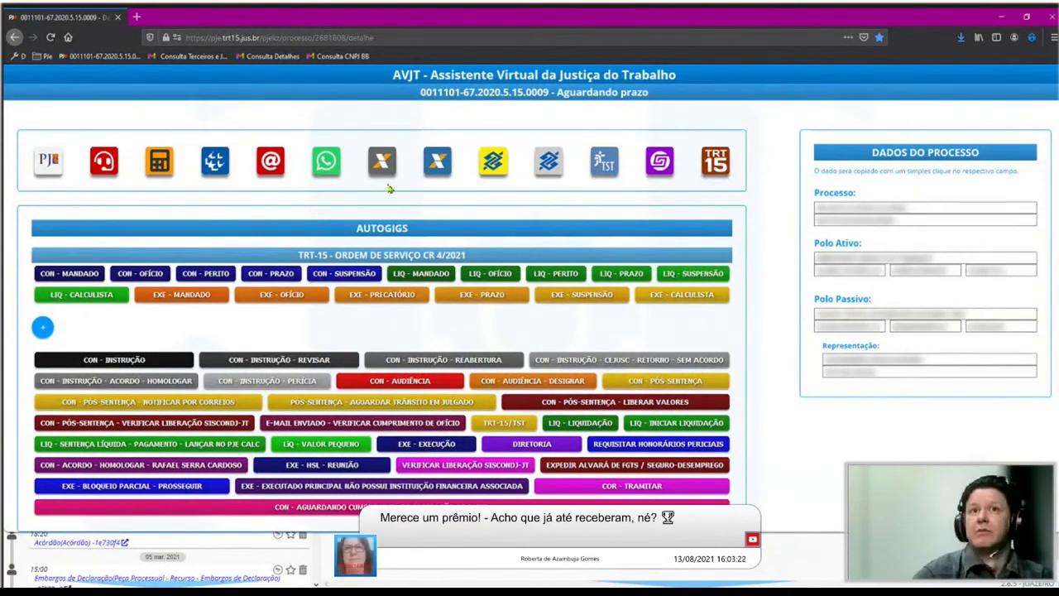
pyautogui.click(392, 176)
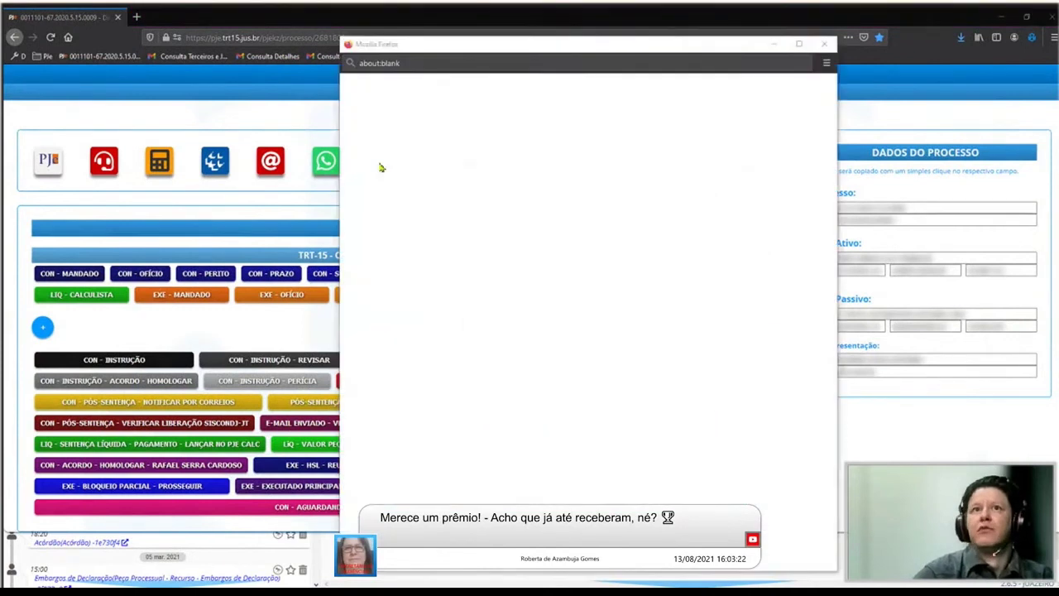
pyautogui.click(632, 397)
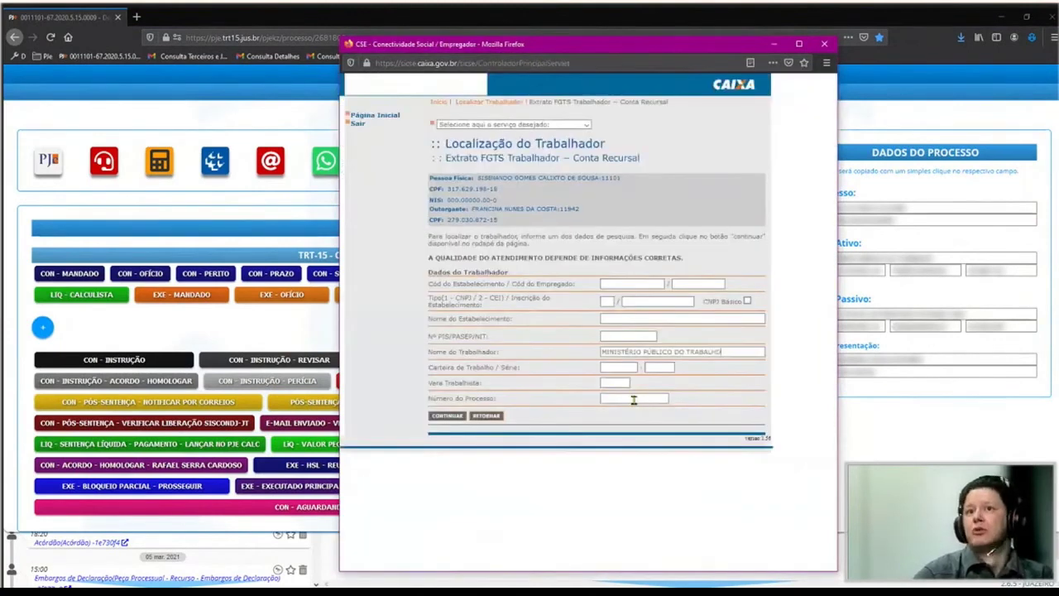
pyautogui.click(603, 356)
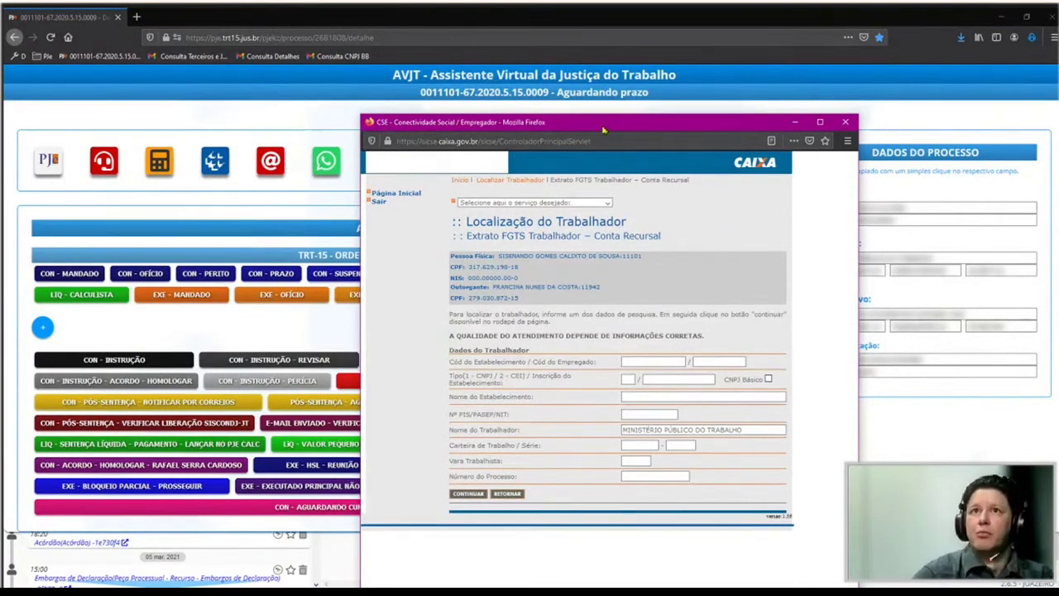
pyautogui.moveTo(603, 130); pyautogui.dragTo(373, 168)
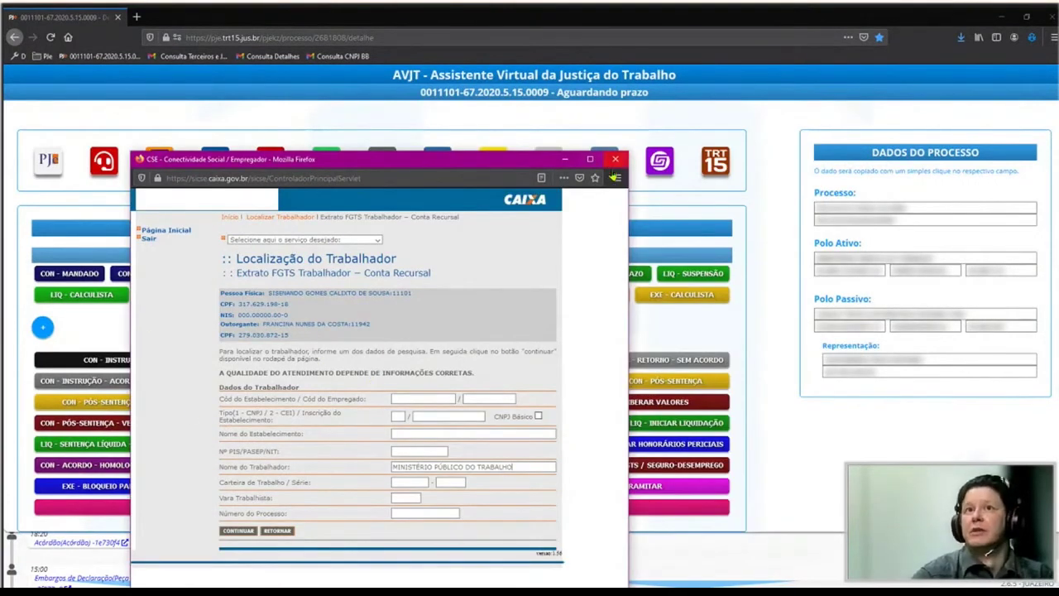
pyautogui.click(615, 159)
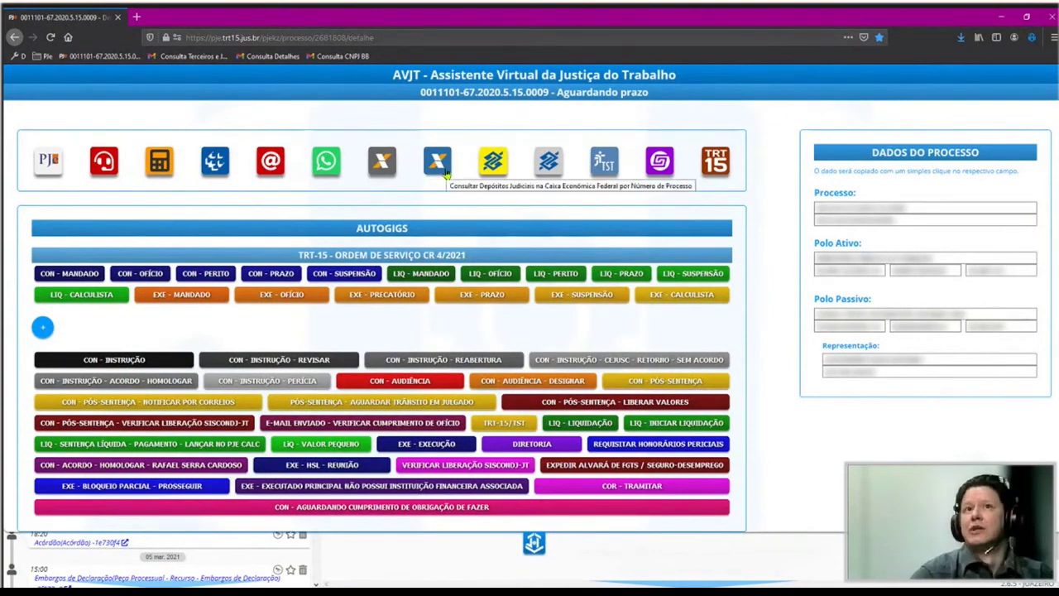
# Log in to Banco do Brasil Depósitos Judiciais and check deposits for the process number.
pyautogui.click(499, 168)
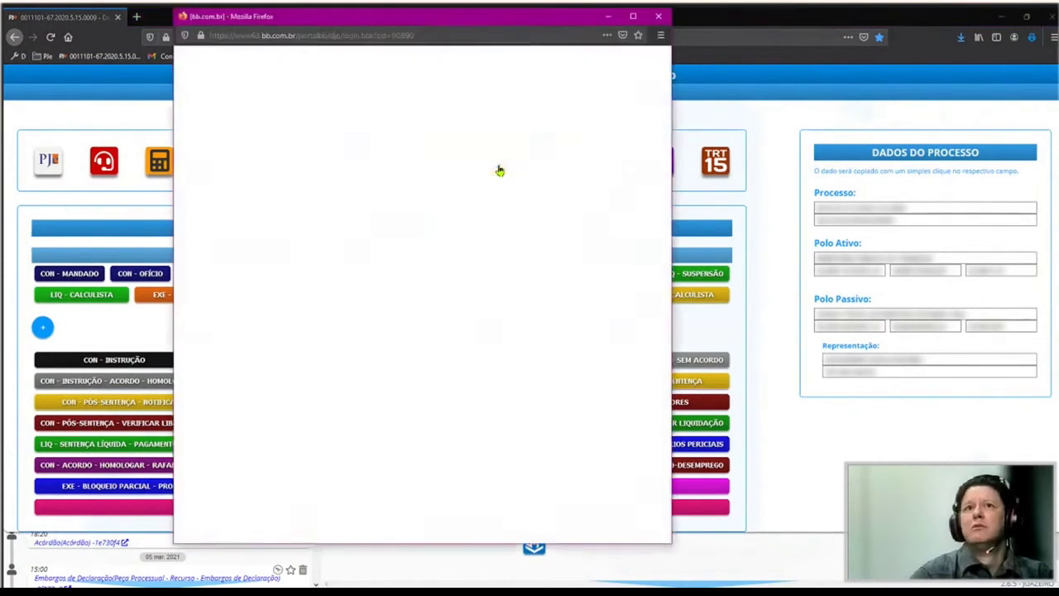
pyautogui.click(237, 288)
pyautogui.click(261, 333)
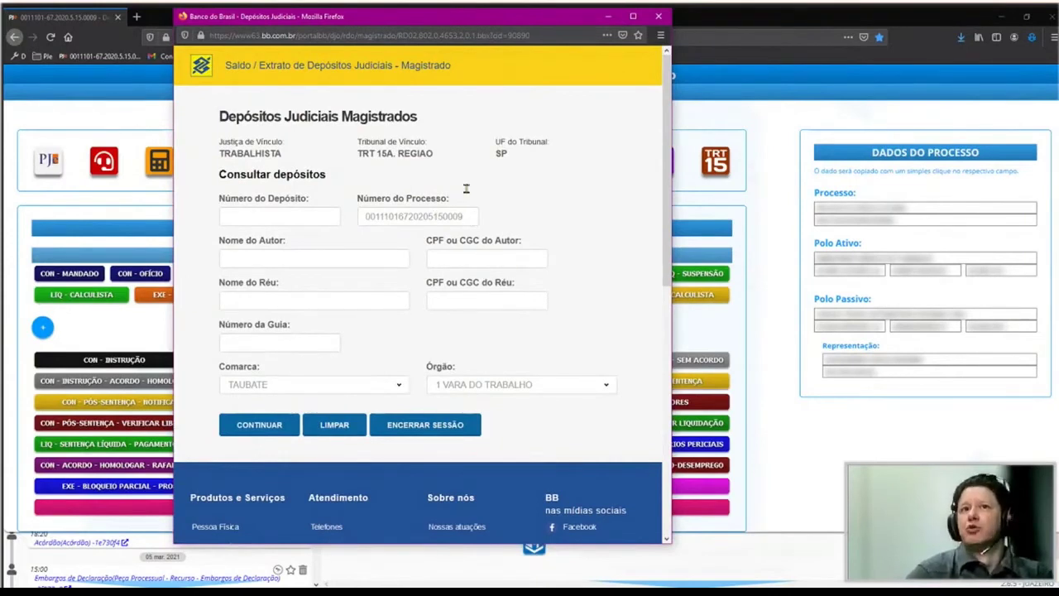
pyautogui.moveTo(468, 217); pyautogui.dragTo(179, 242)
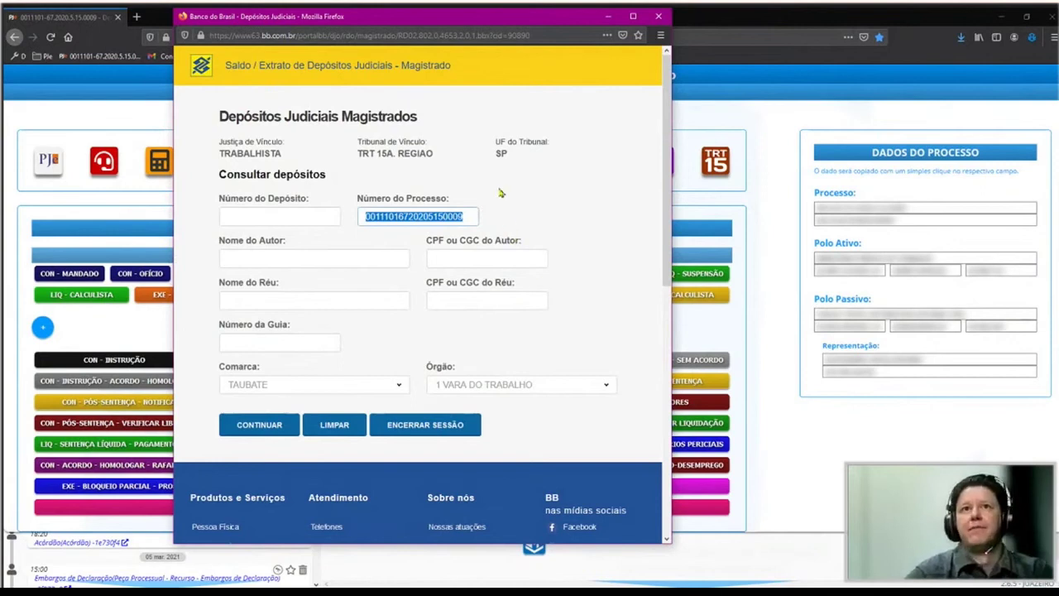
pyautogui.hotkey('ctrl', 'w')
pyautogui.click(493, 163)
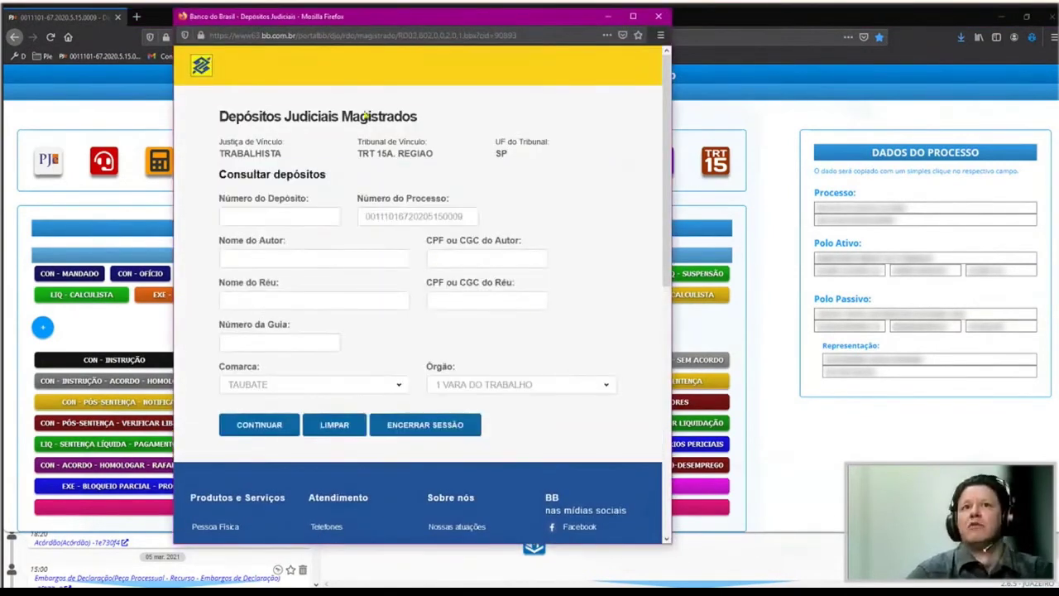
pyautogui.hotkey('ctrl', 'w')
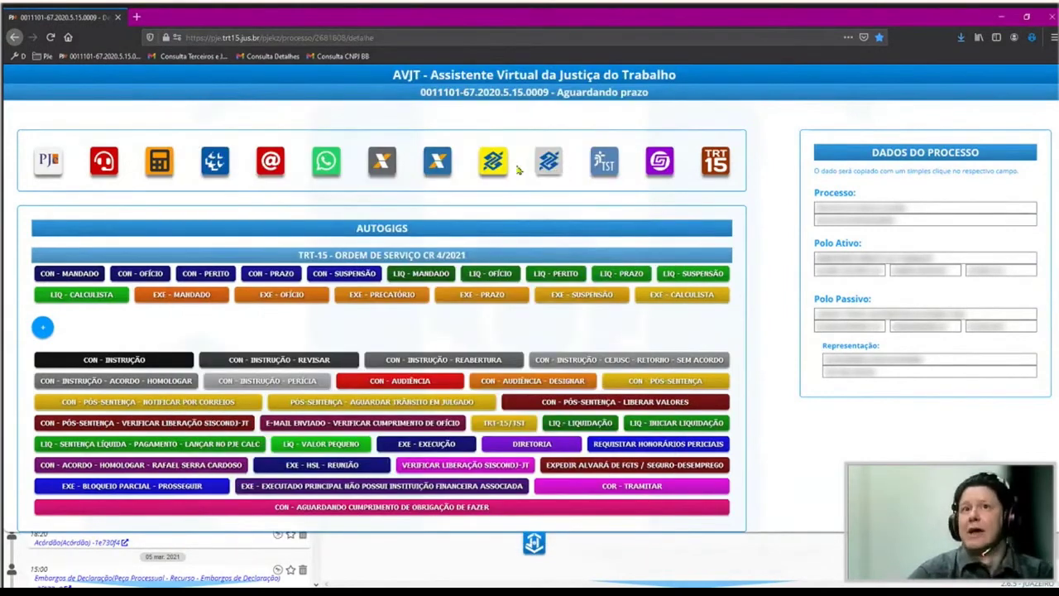
pyautogui.click(492, 163)
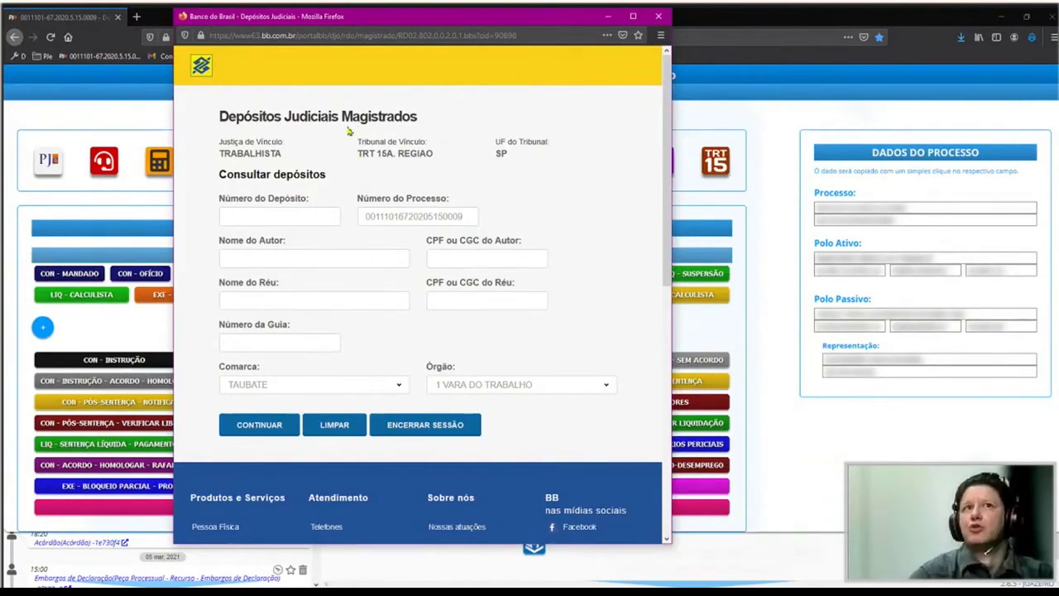
# Close the deposits window and look up the process at the TST.
pyautogui.click(187, 23)
pyautogui.click(198, 96)
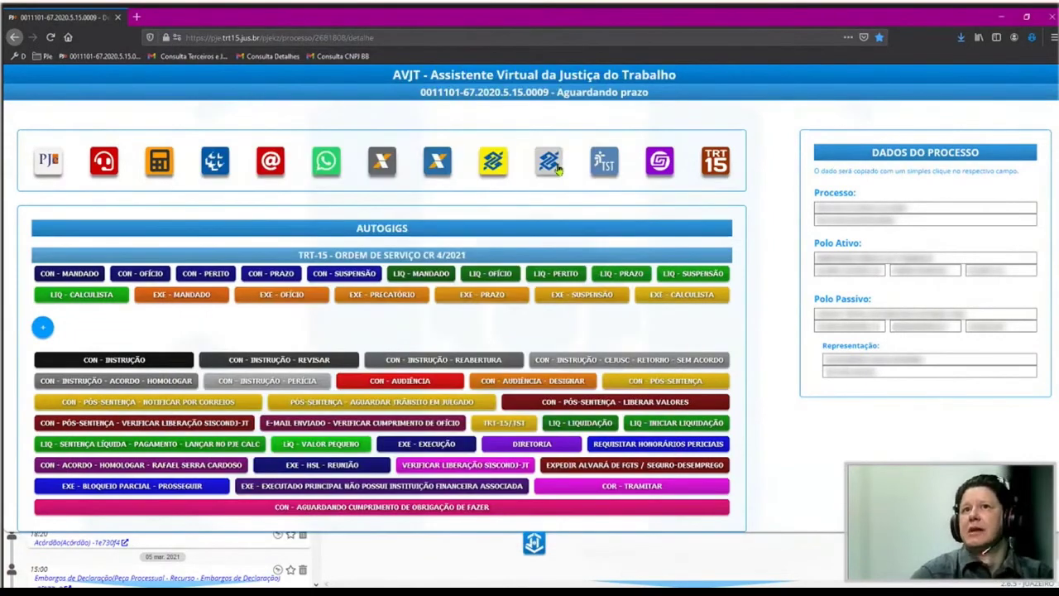
pyautogui.click(563, 169)
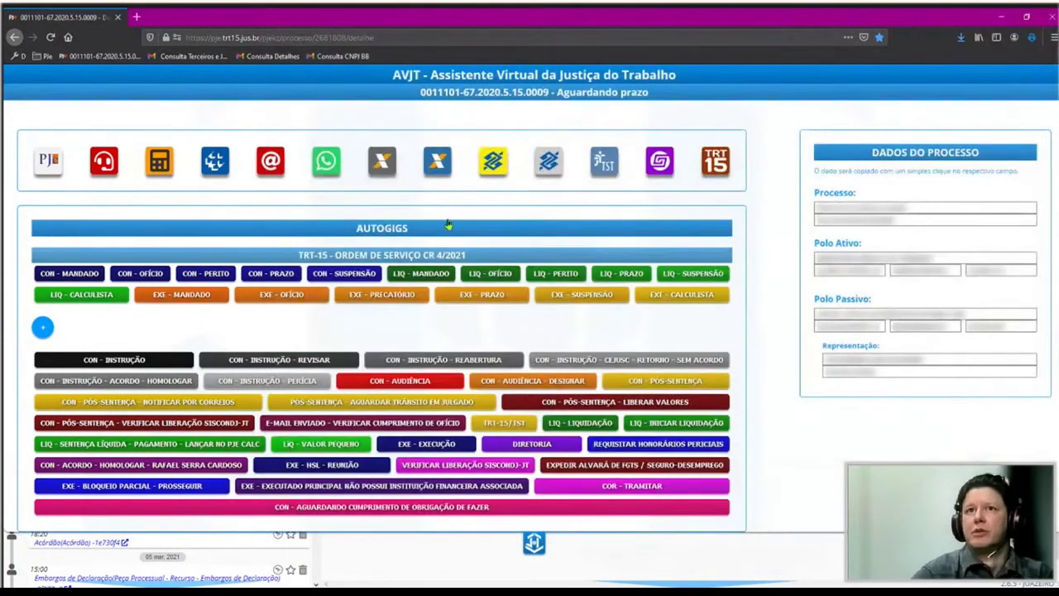
pyautogui.click(605, 165)
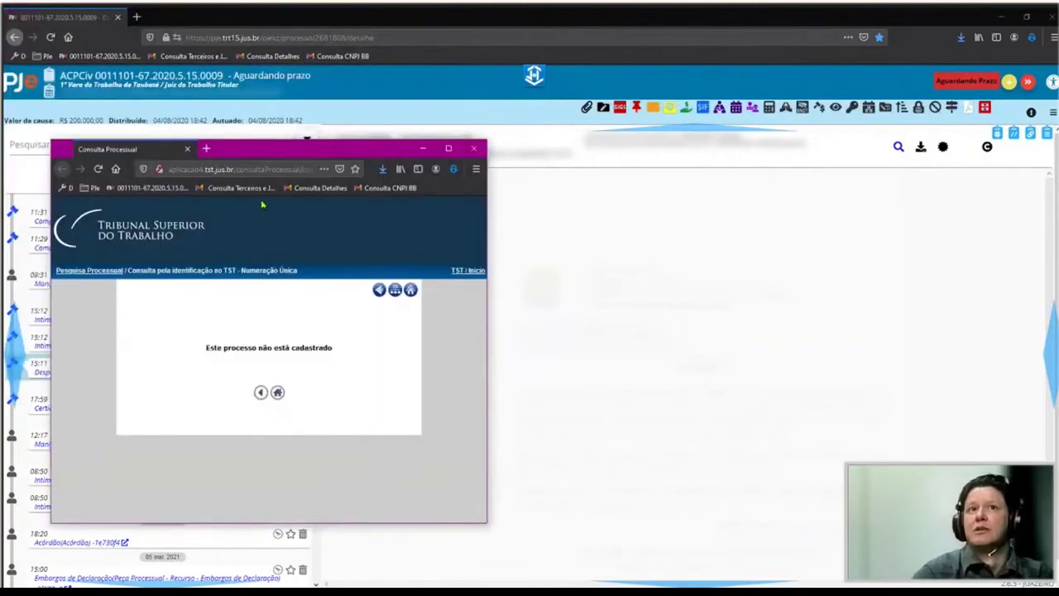
# Close the TST result, view the TRT15 Consulta pela Numeração única, then close it.
pyautogui.click(423, 149)
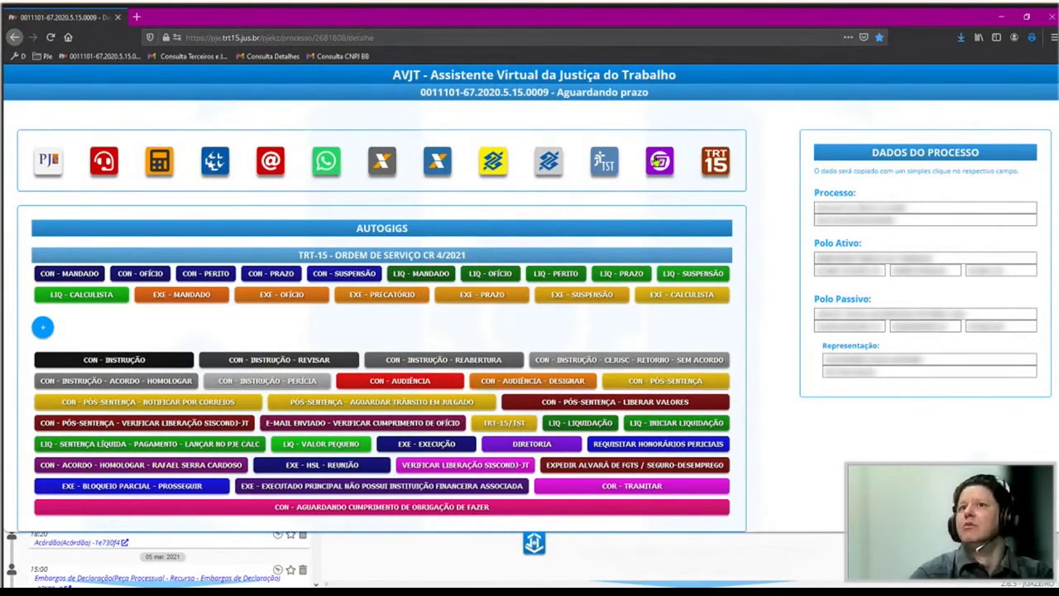
pyautogui.click(719, 157)
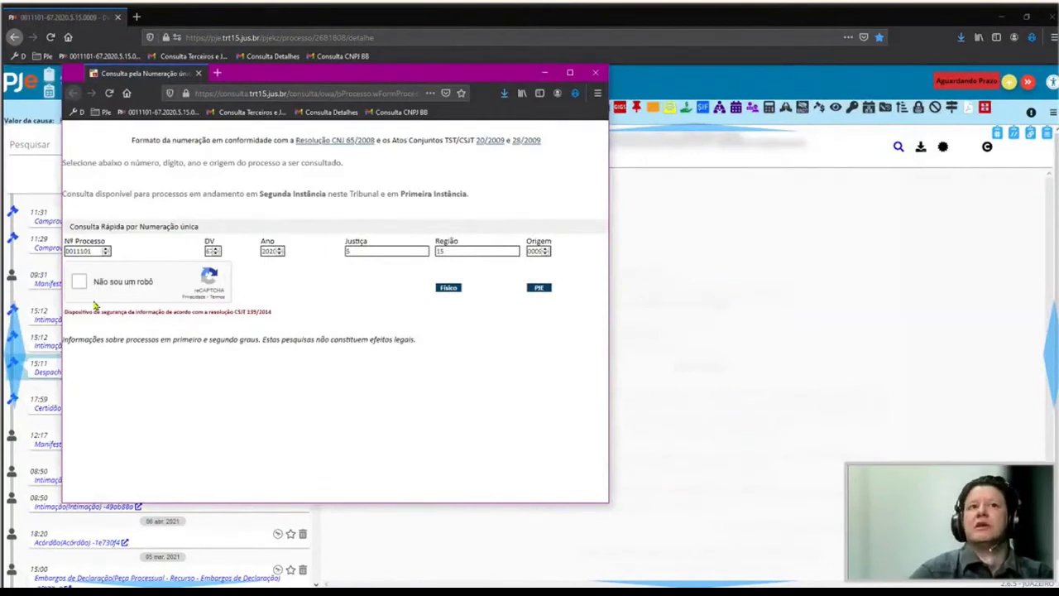
pyautogui.click(614, 82)
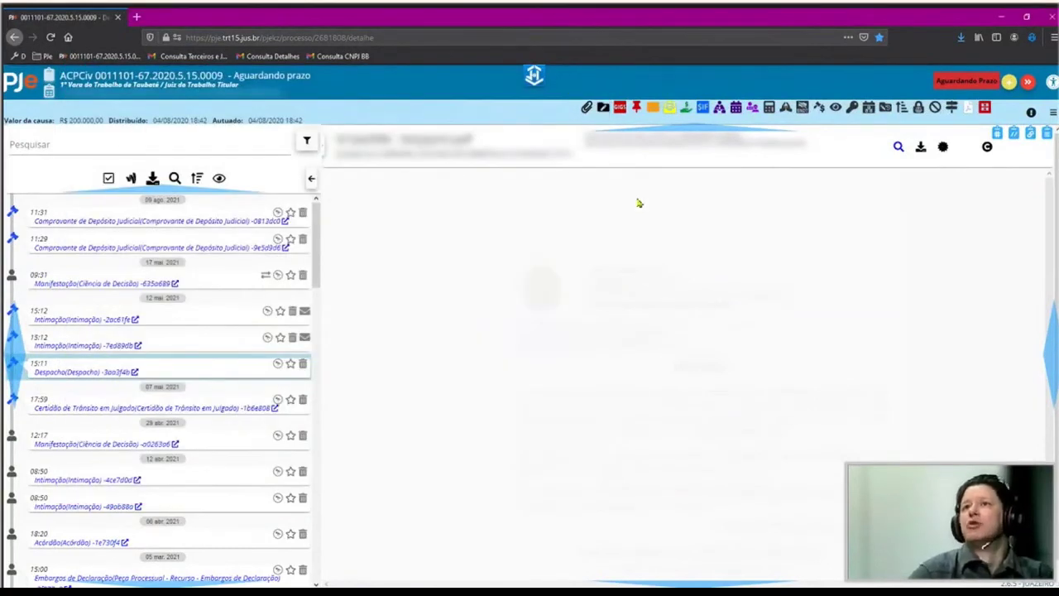
# Open the AVJT extension's settings panel and close it again.
pyautogui.click(1032, 37)
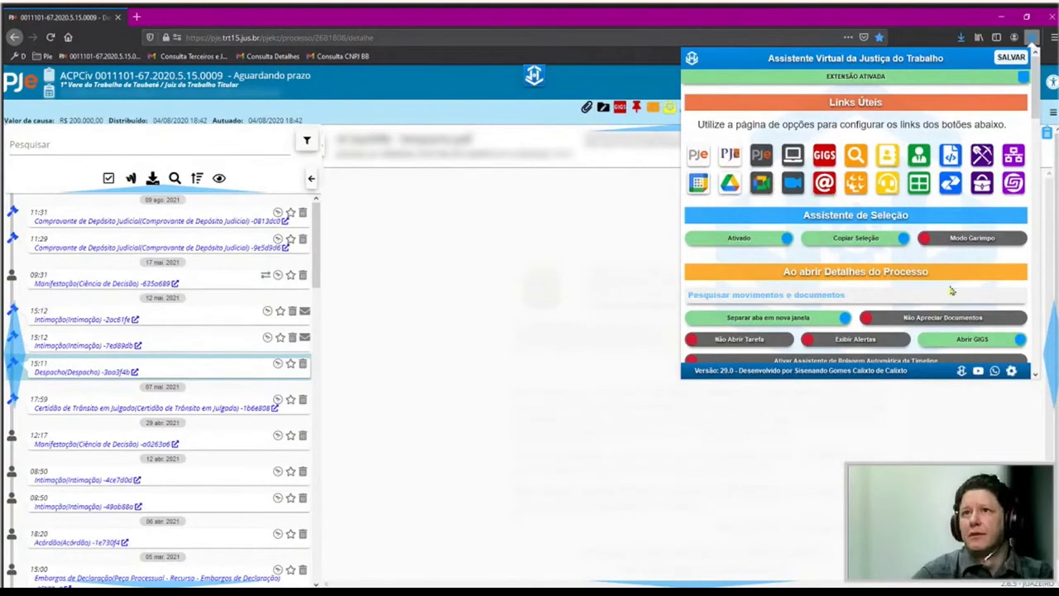
pyautogui.click(582, 290)
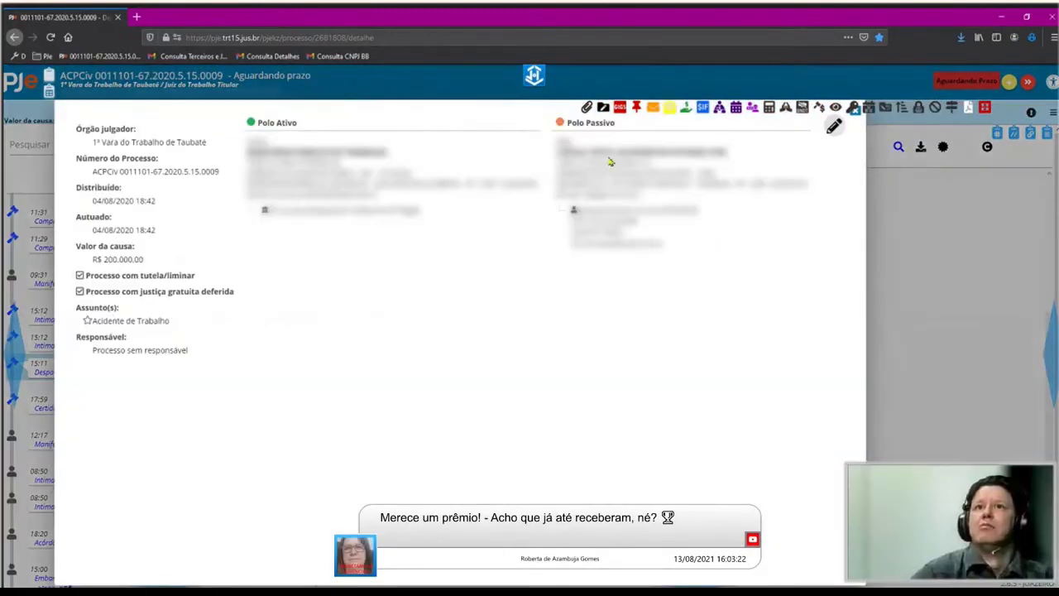
# Run AVJT lookups on selected Polo Passivo details, close the 404 pages, then close the details.
pyautogui.tripleClick(611, 162)
pyautogui.tripleClick(604, 161)
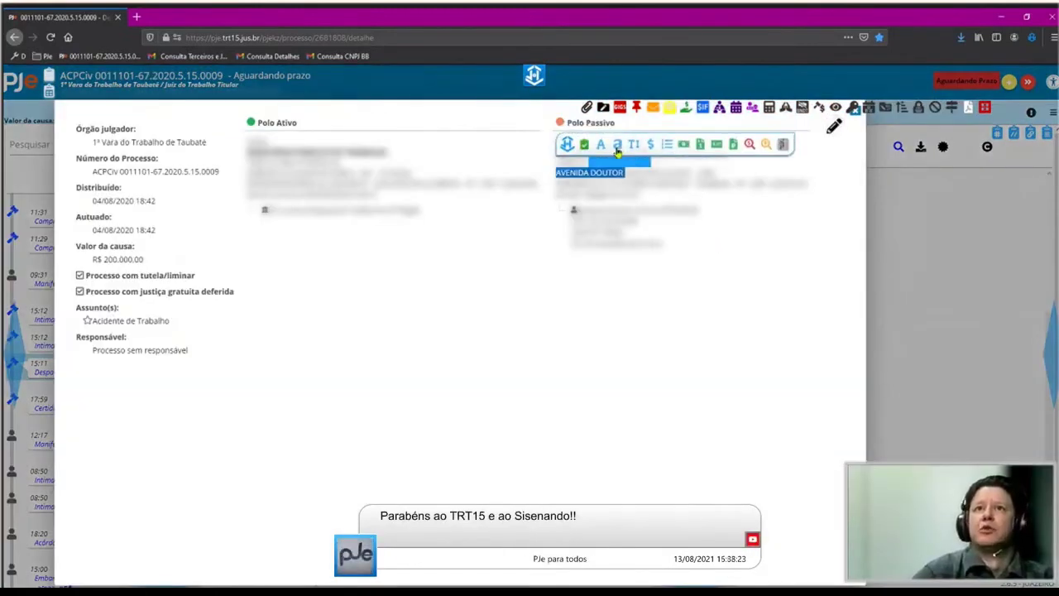
pyautogui.tripleClick(577, 161)
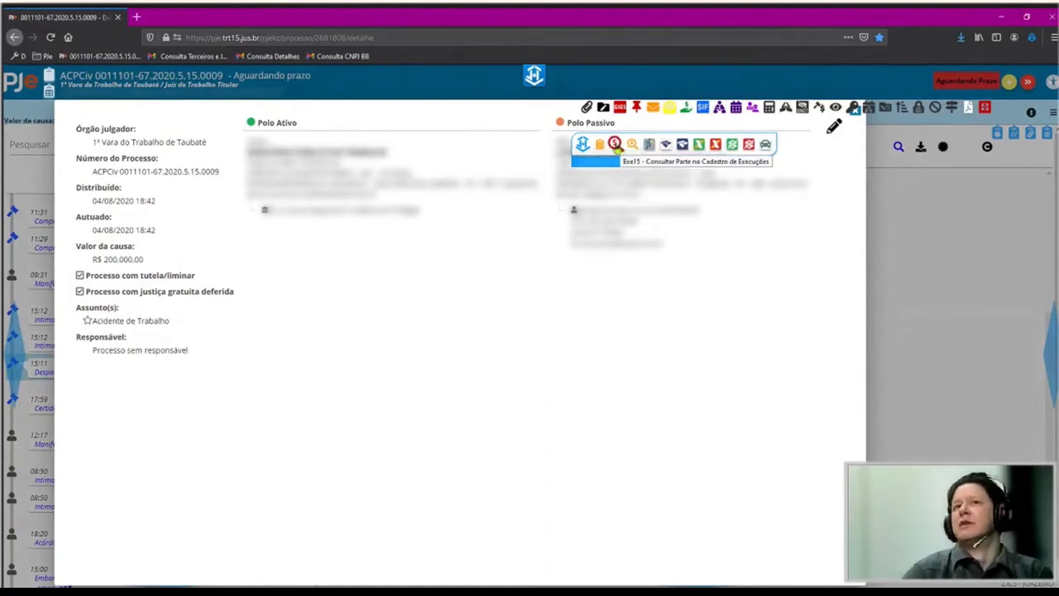
pyautogui.click(615, 146)
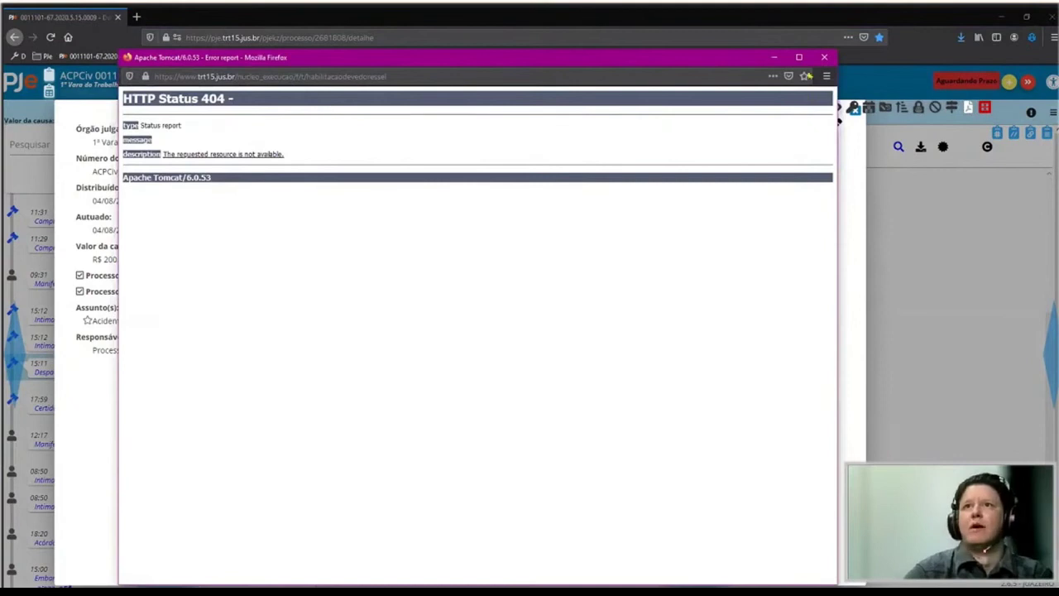
pyautogui.hotkey('ctrl', 'w')
pyautogui.click(632, 145)
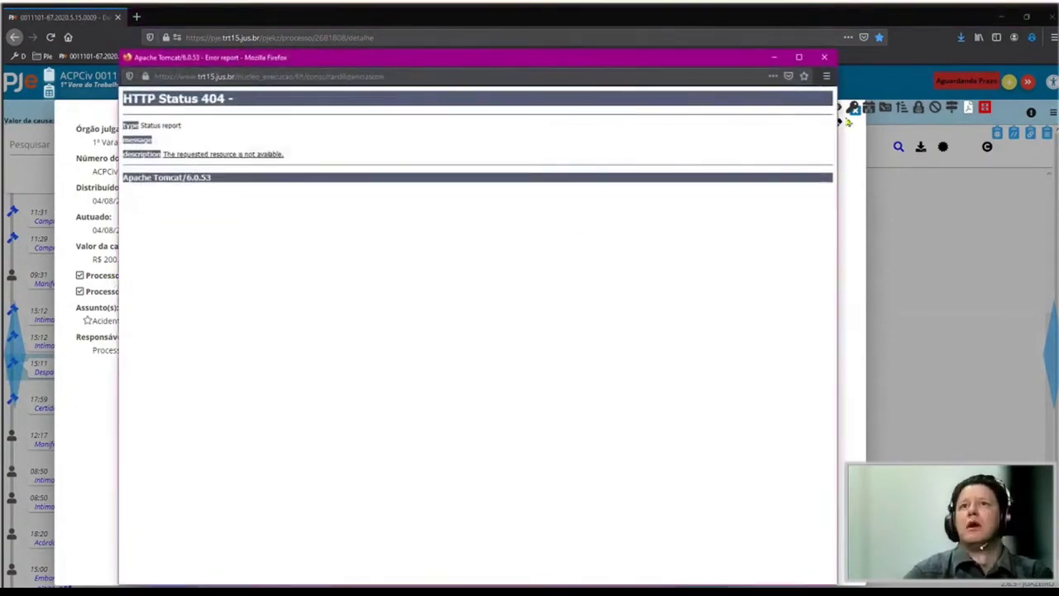
pyautogui.hotkey('ctrl', 'w')
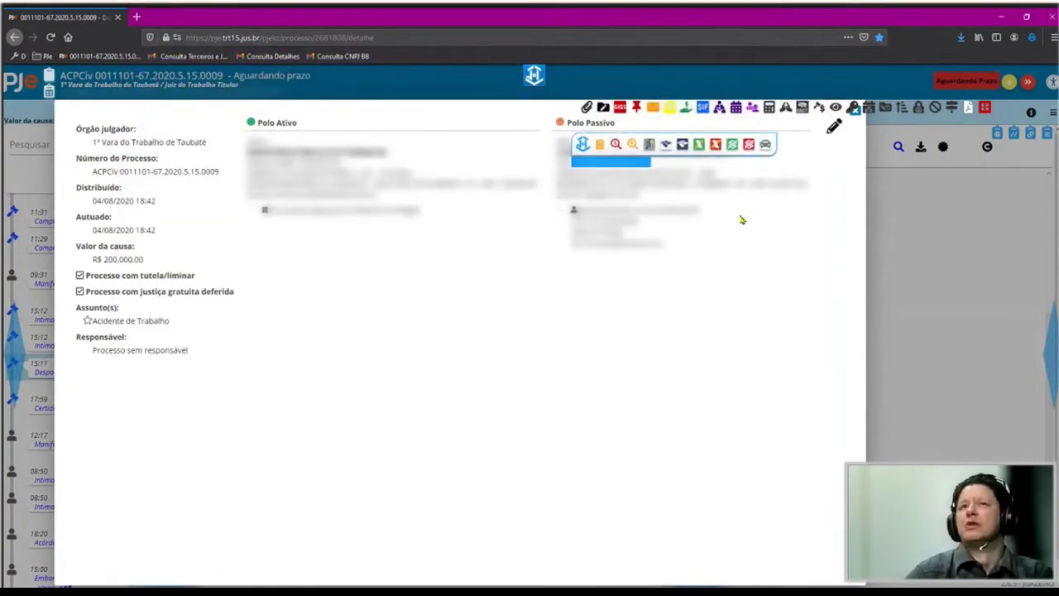
pyautogui.click(892, 275)
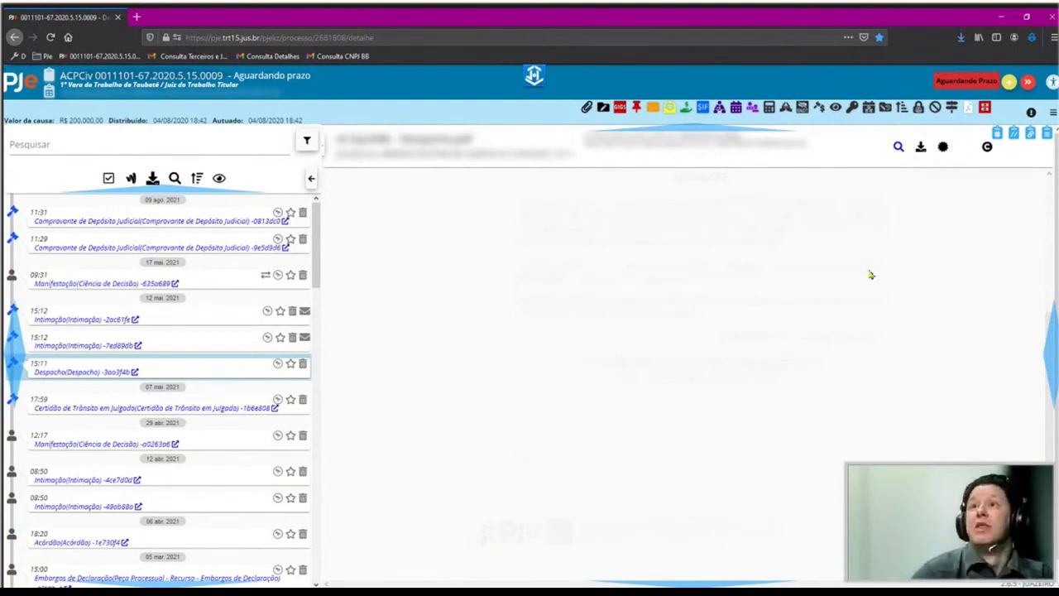
# Copy the process list from a new PJe list window, then launch Google Drive through the AVJT shortcuts.
pyautogui.click(1030, 36)
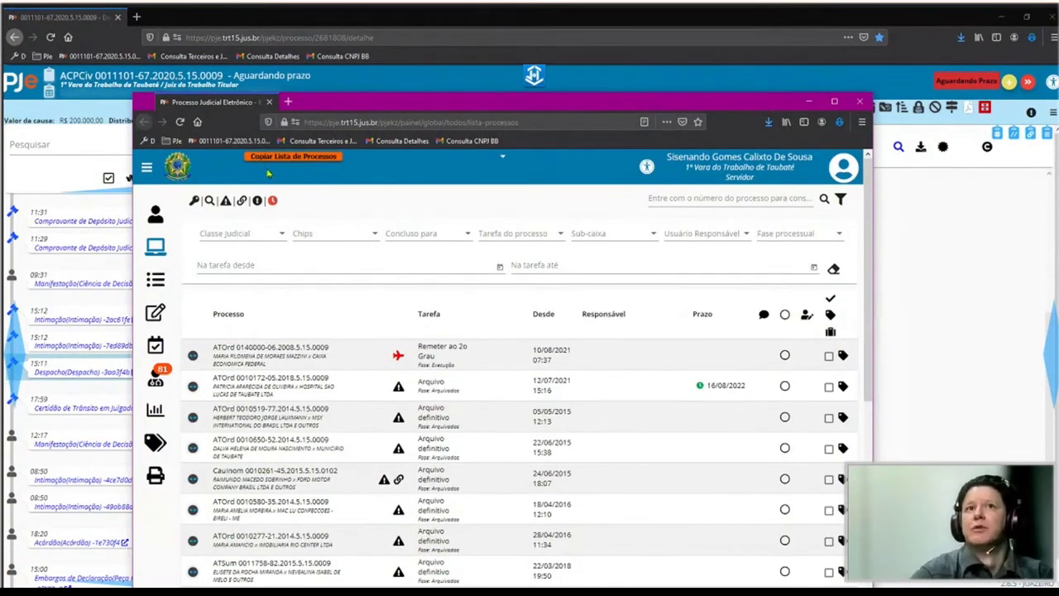
pyautogui.click(272, 158)
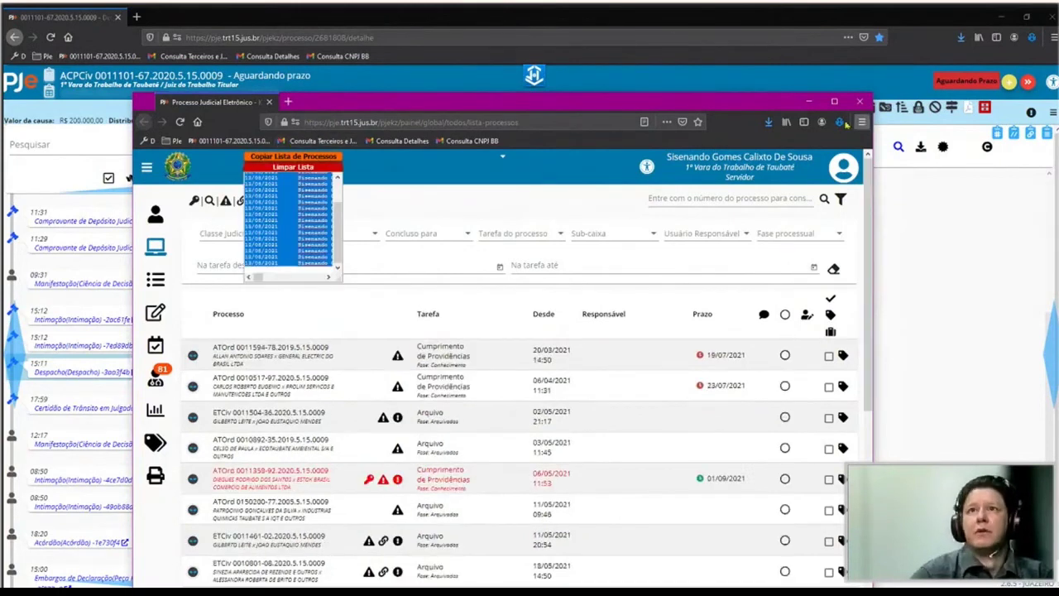
pyautogui.click(839, 122)
pyautogui.click(579, 239)
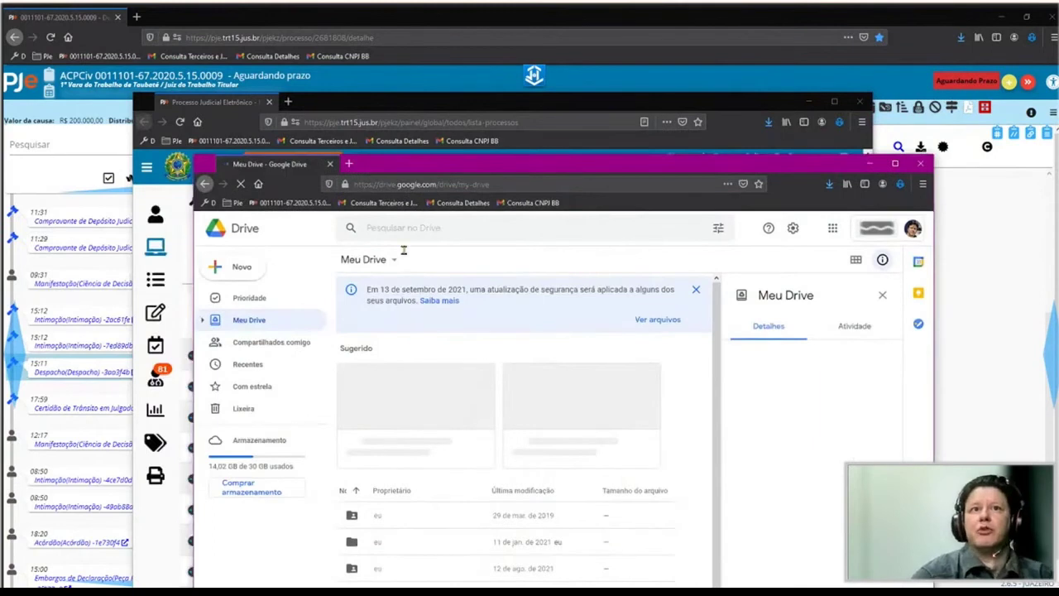
# Create a blank Google Sheet, paste the copied process list into it, and select cell E4.
pyautogui.click(244, 269)
pyautogui.click(289, 371)
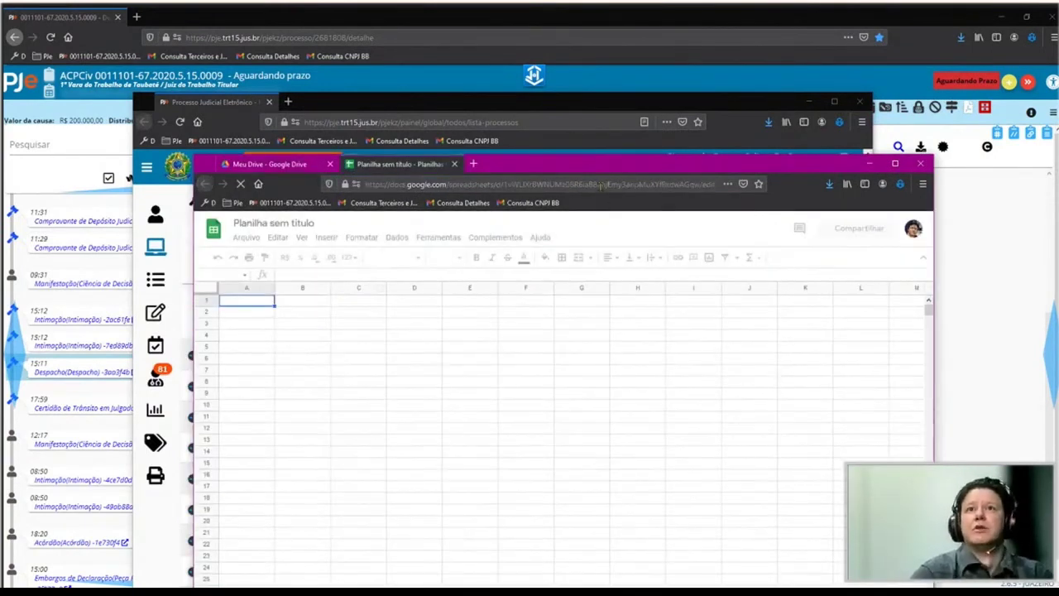
pyautogui.moveTo(580, 163); pyautogui.dragTo(538, 103)
pyautogui.hotkey('ctrl', 'v')
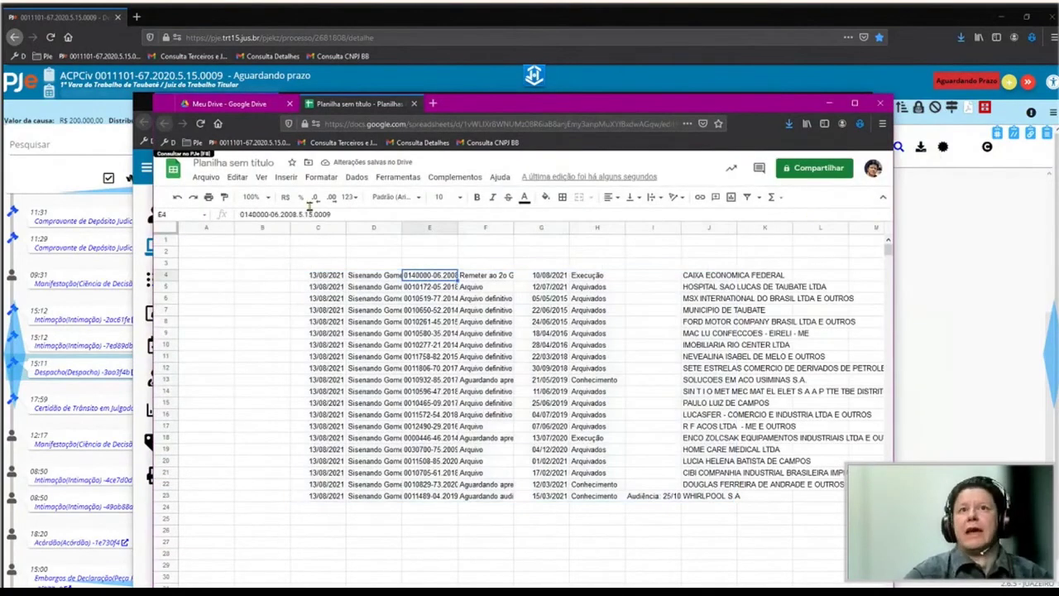
pyautogui.moveTo(317, 251); pyautogui.dragTo(765, 507)
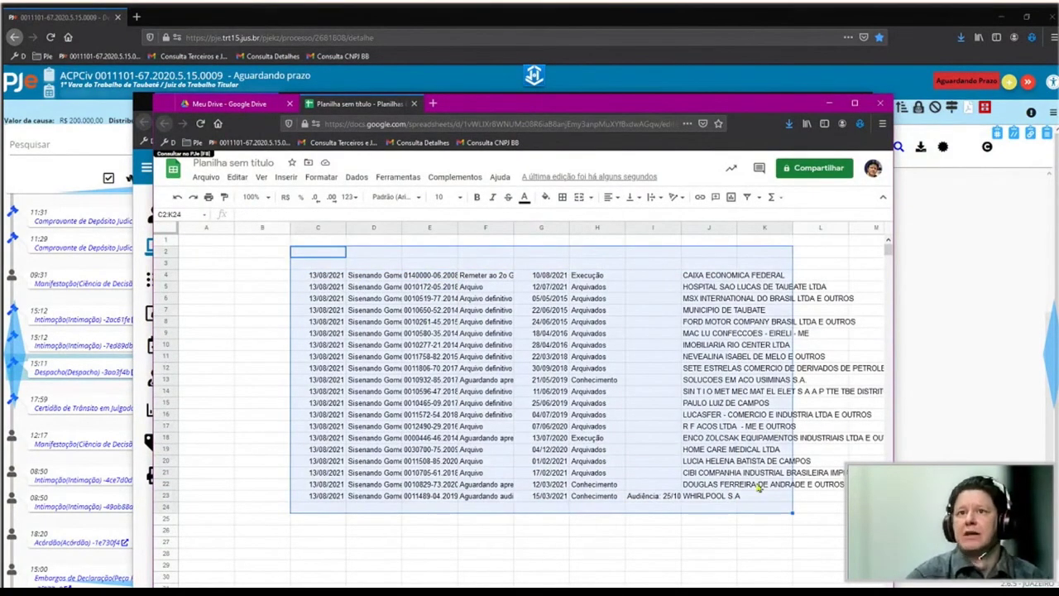
pyautogui.click(707, 379)
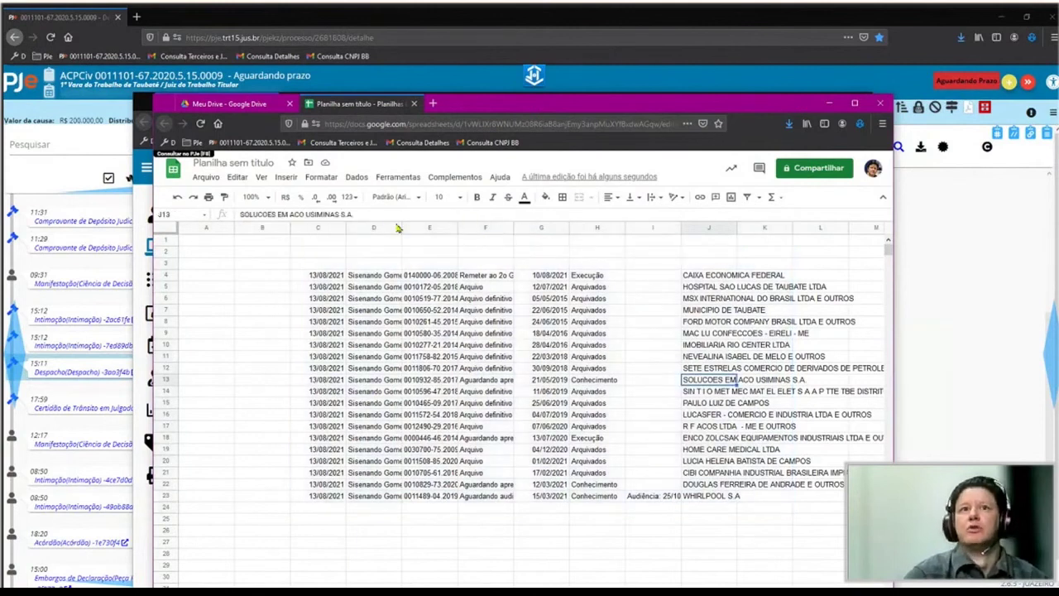
pyautogui.click(428, 279)
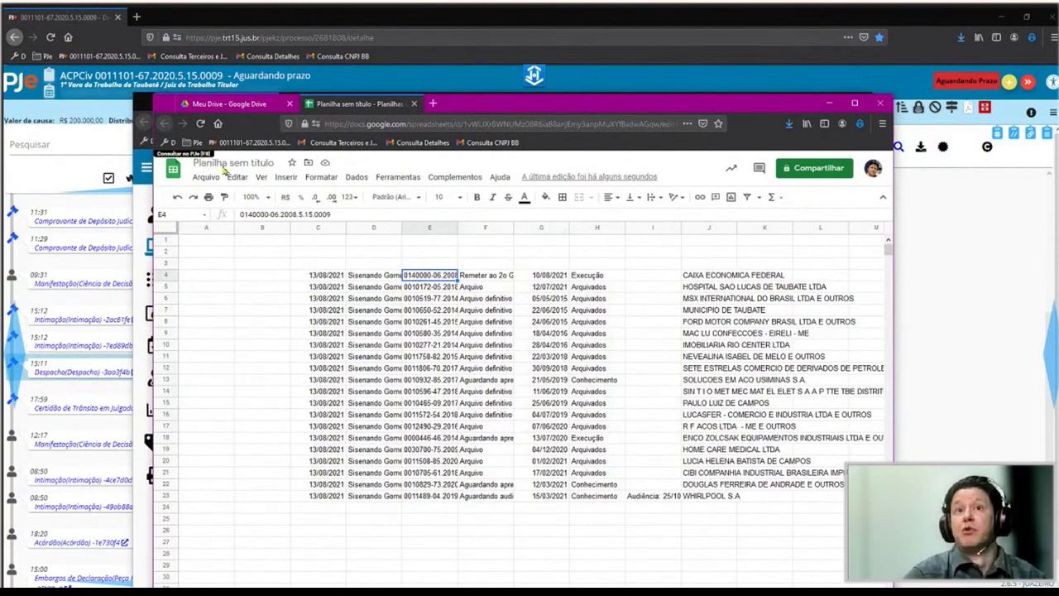
# Widen column E so E4's full process number is visible.
pyautogui.doubleClick(413, 274)
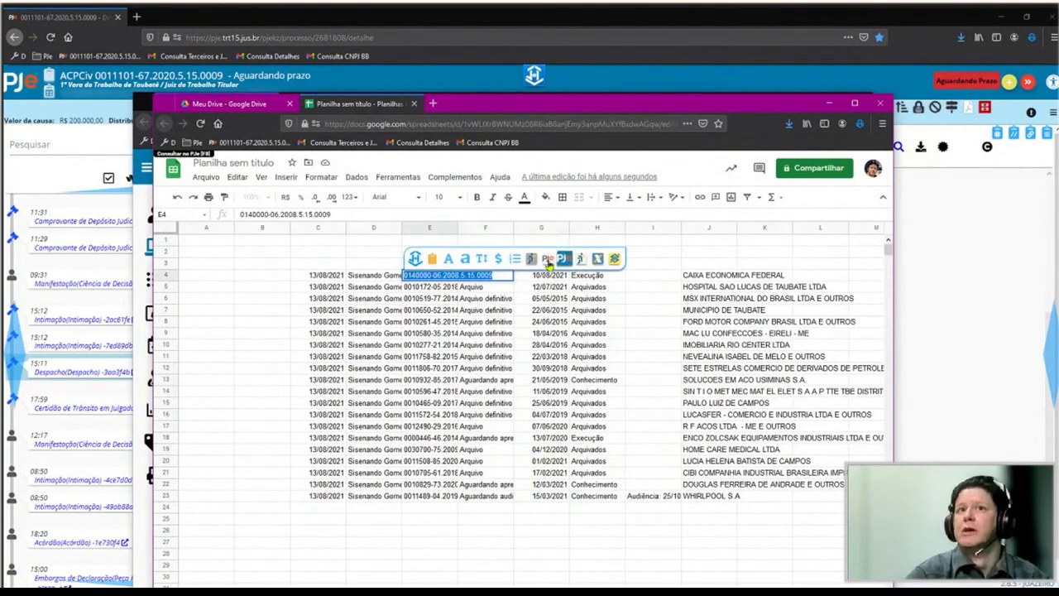
pyautogui.press('Escape')
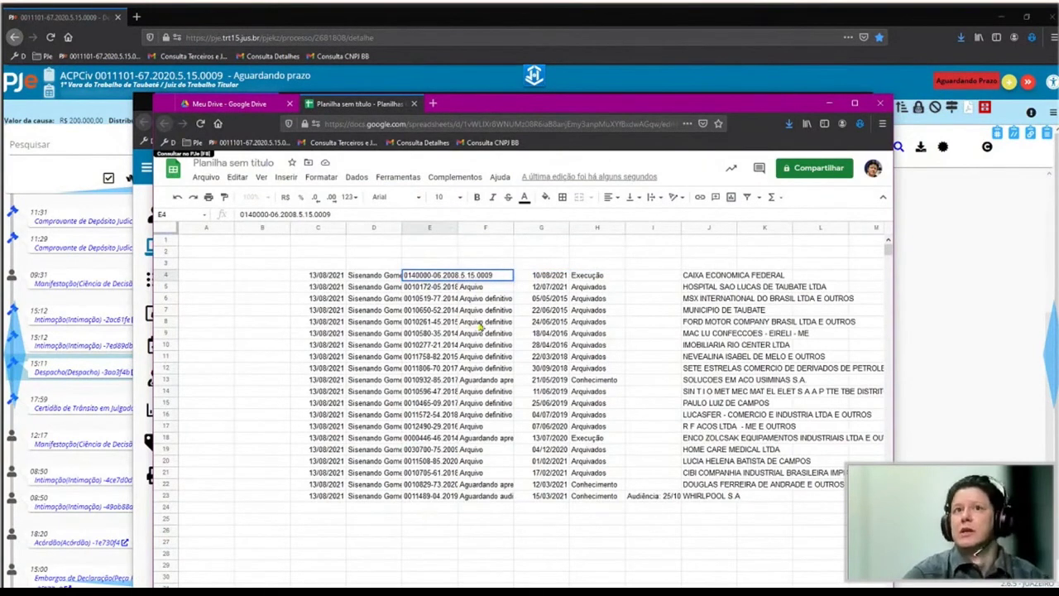
pyautogui.moveTo(513, 225); pyautogui.dragTo(537, 218)
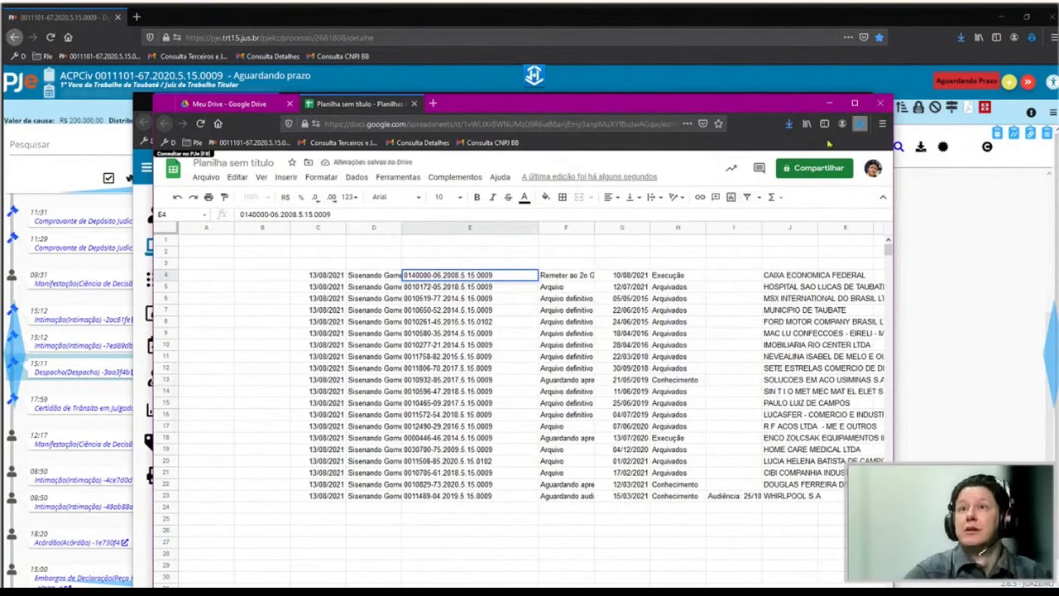
# Open the AVJT assistant settings, scroll through them, and close the panel.
pyautogui.click(861, 124)
pyautogui.scroll(-5, 664, 345)
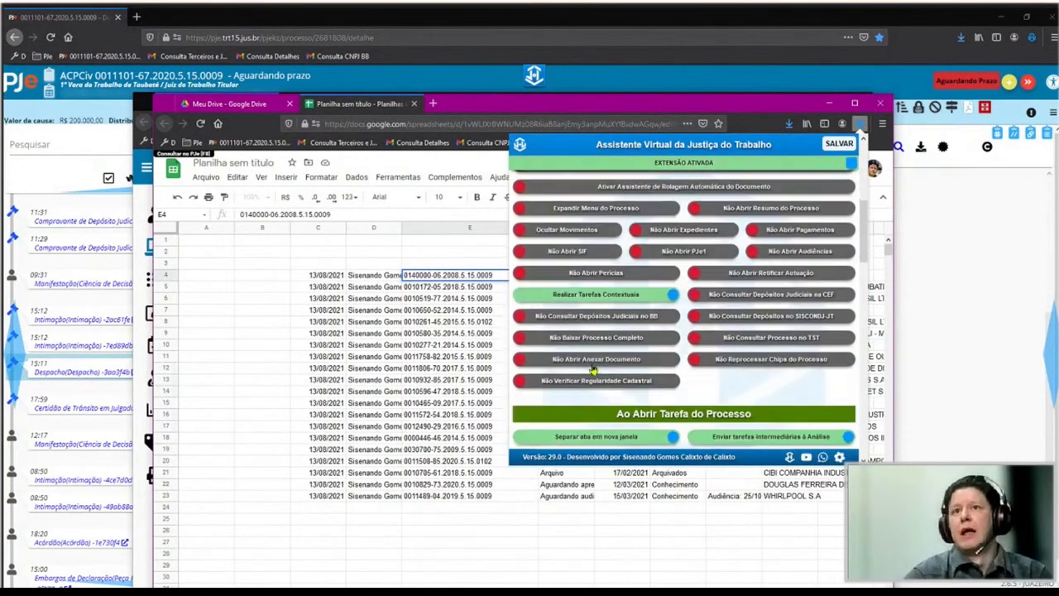
pyautogui.click(457, 285)
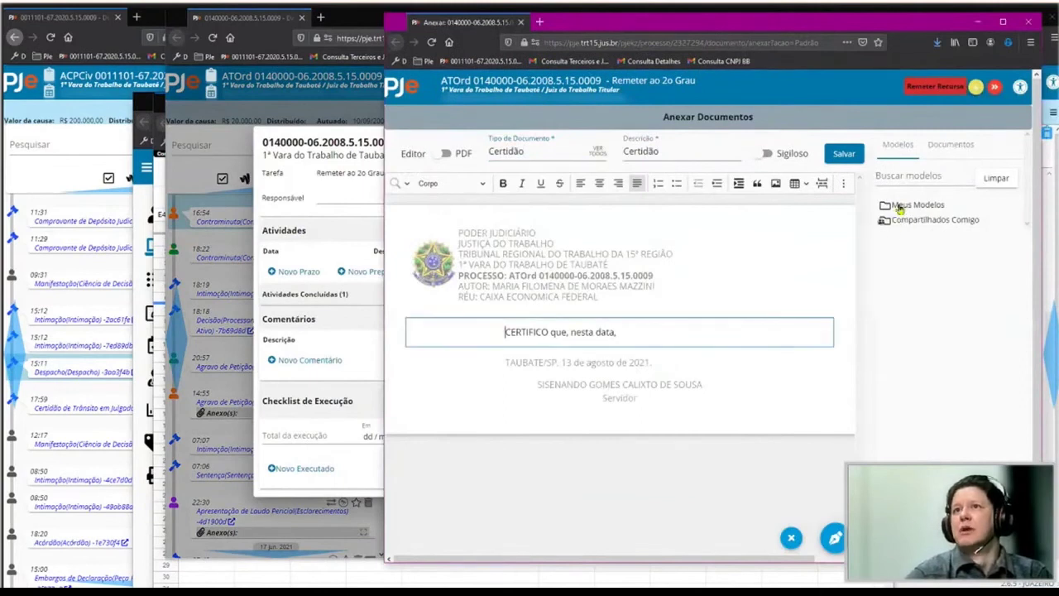
pyautogui.click(897, 205)
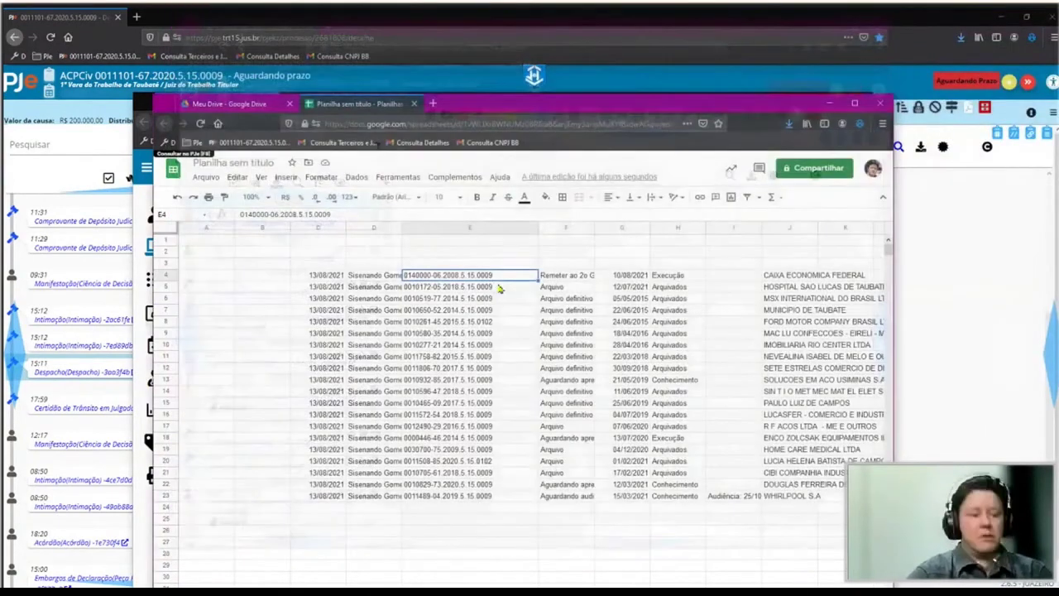
pyautogui.click(501, 286)
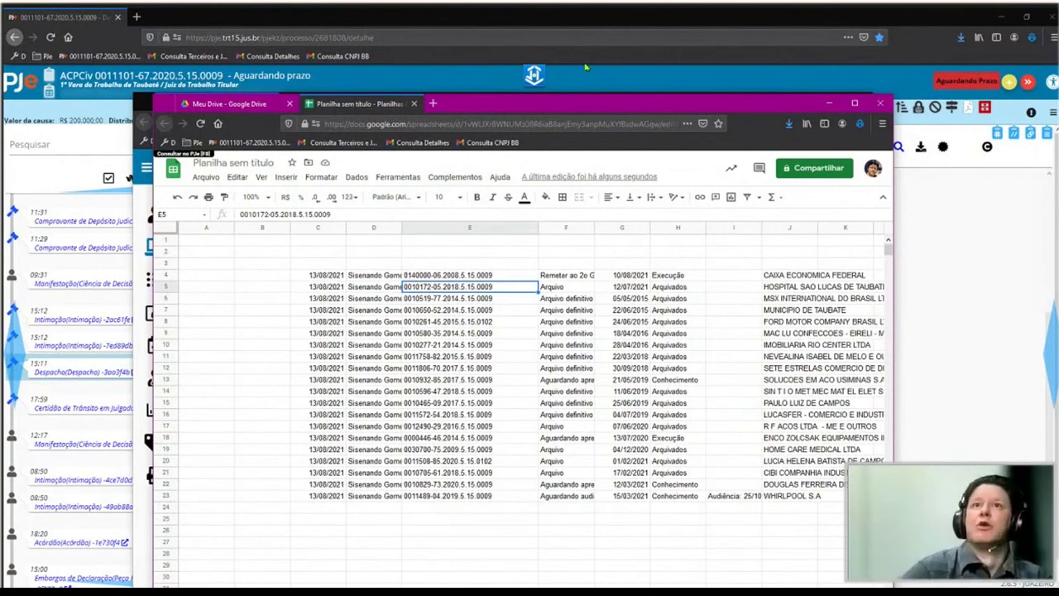
pyautogui.click(535, 78)
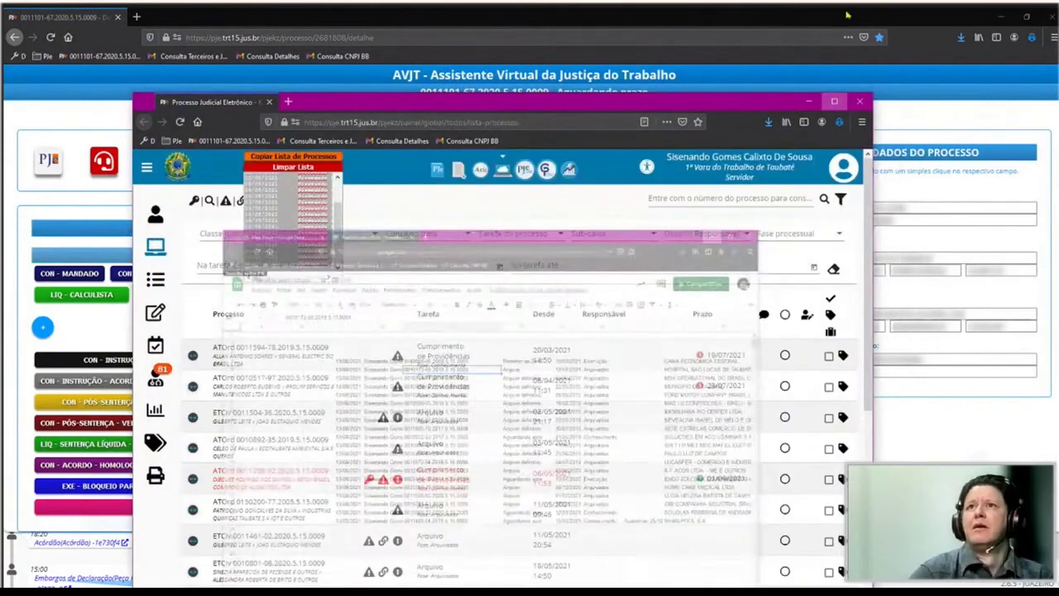
pyautogui.click(938, 245)
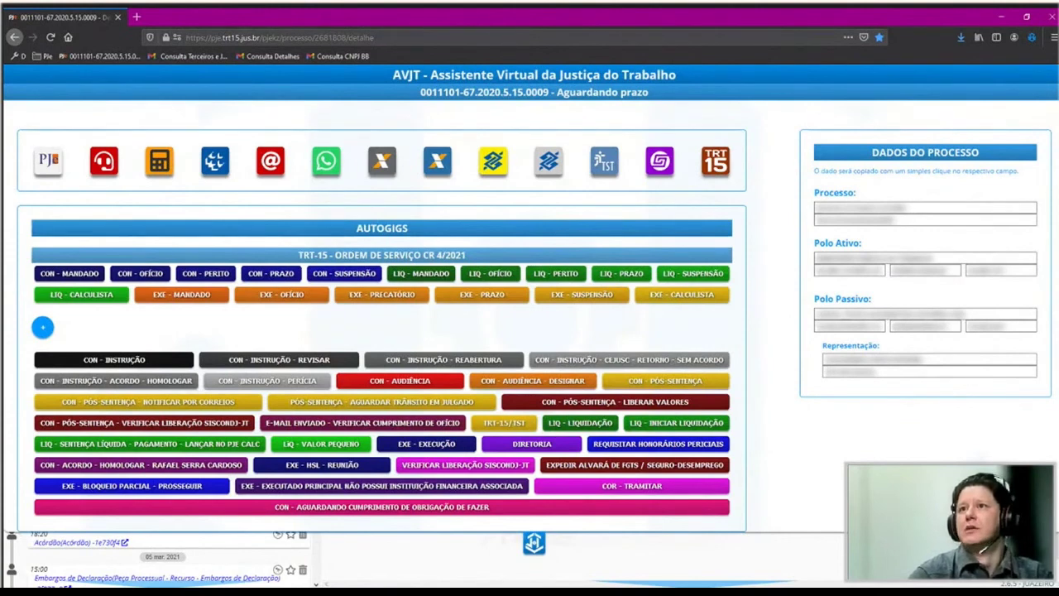
pyautogui.press('super+Down')
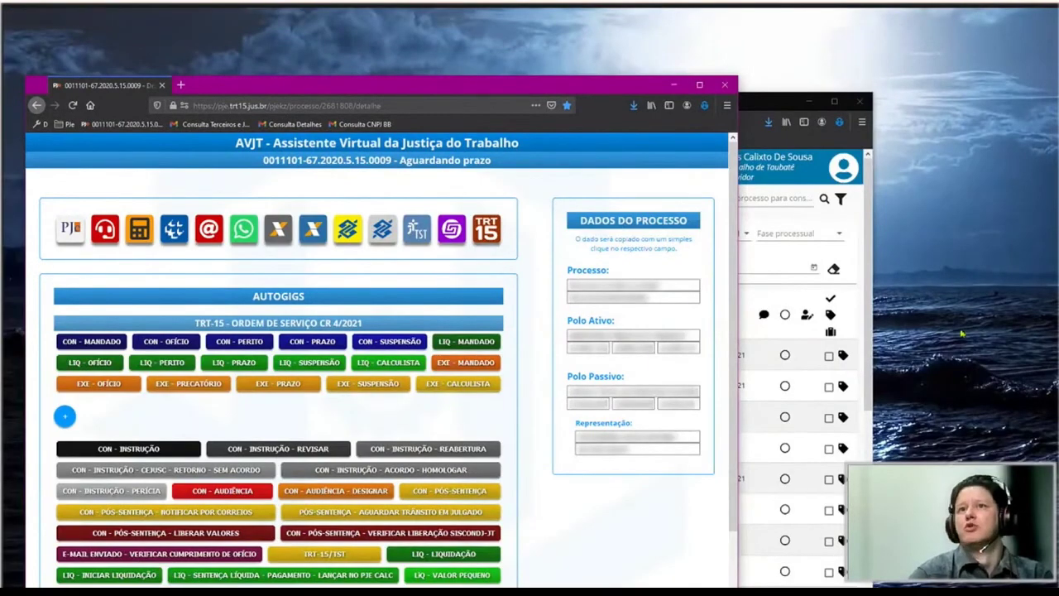
pyautogui.click(653, 285)
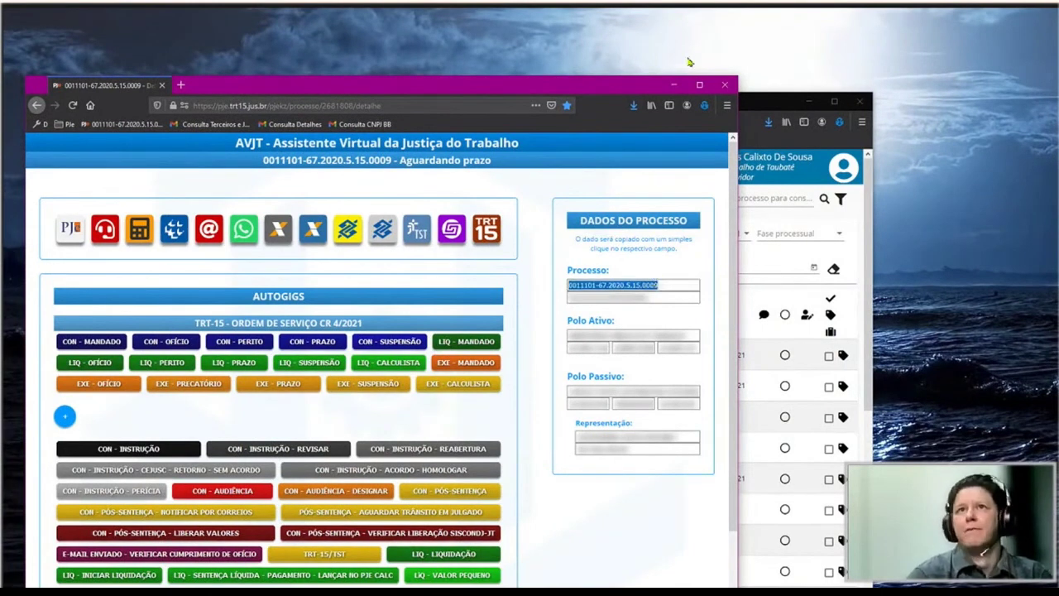
pyautogui.moveTo(650, 91); pyautogui.dragTo(697, 68)
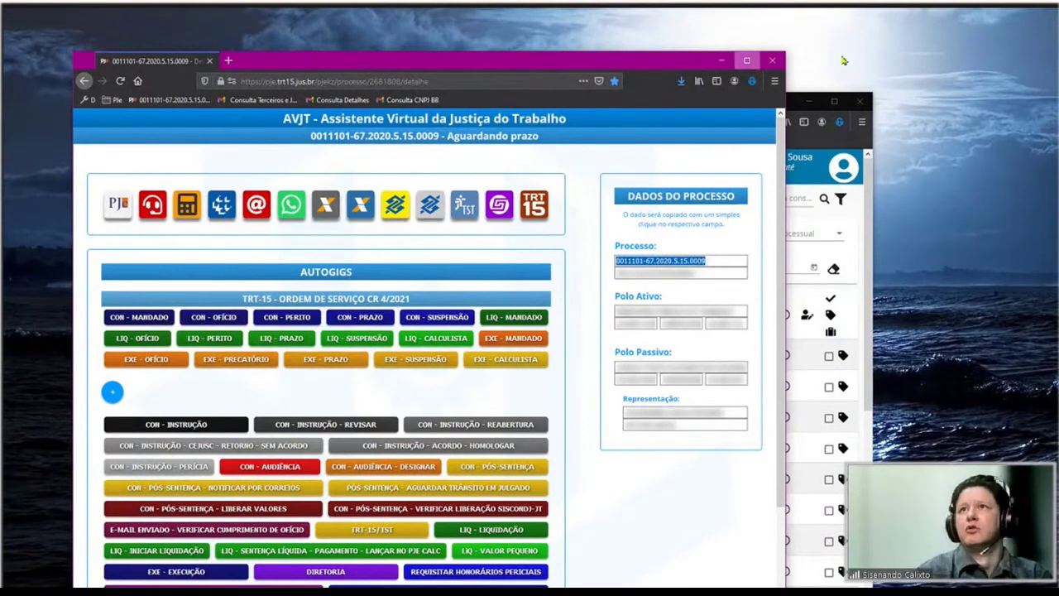
pyautogui.click(746, 61)
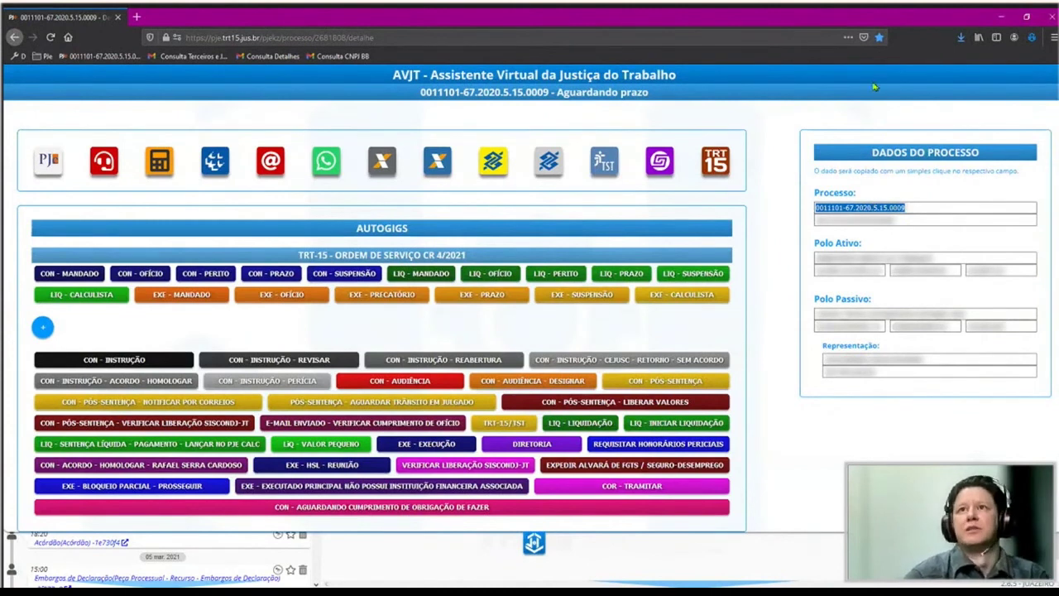
# Close the AVJT overlay and minimize the process page to reveal the Painel Global list.
pyautogui.press('Escape')
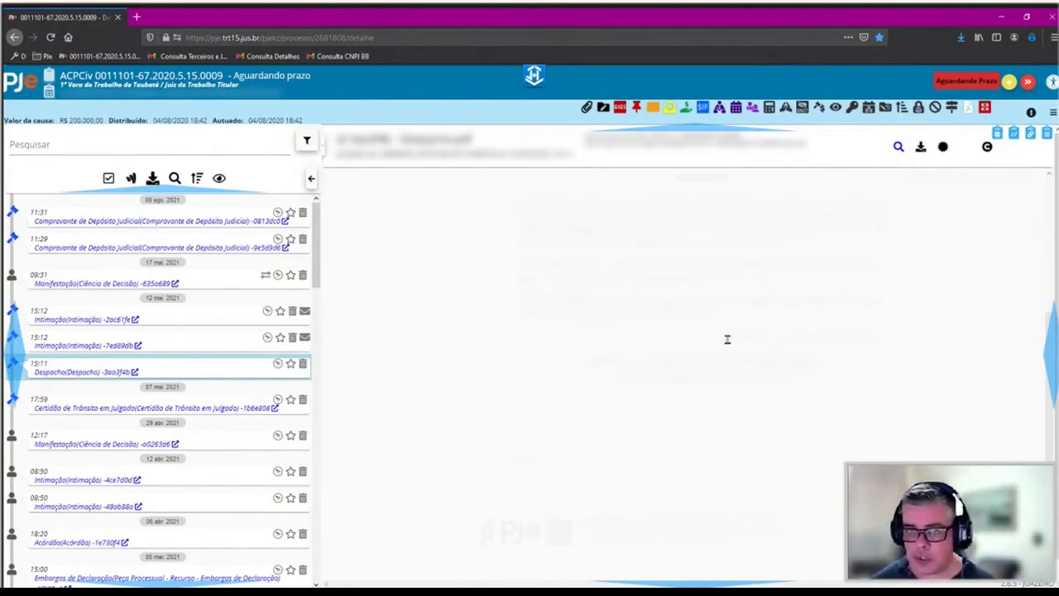
pyautogui.click(1000, 17)
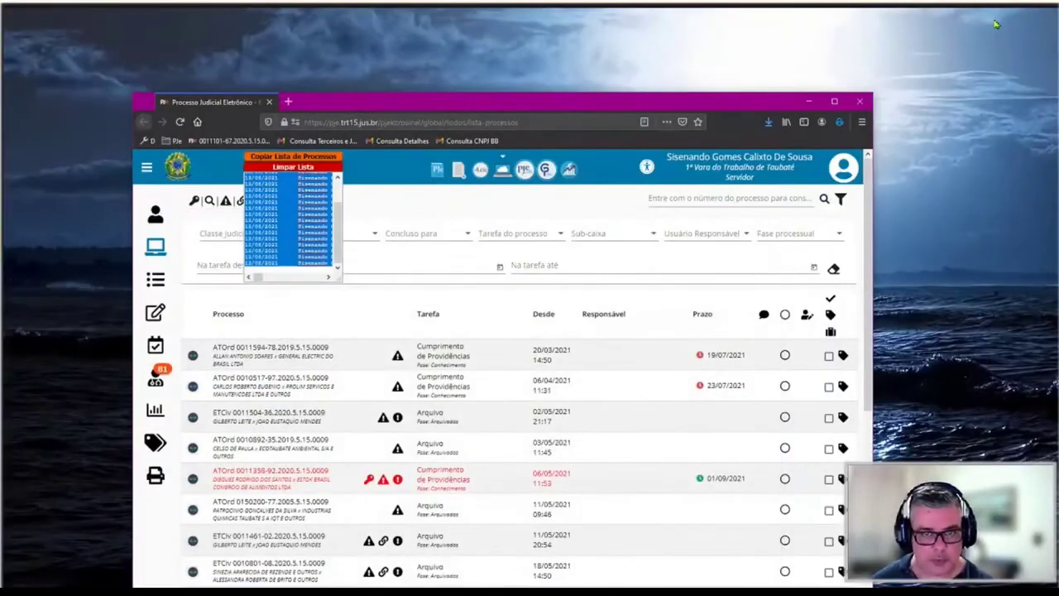